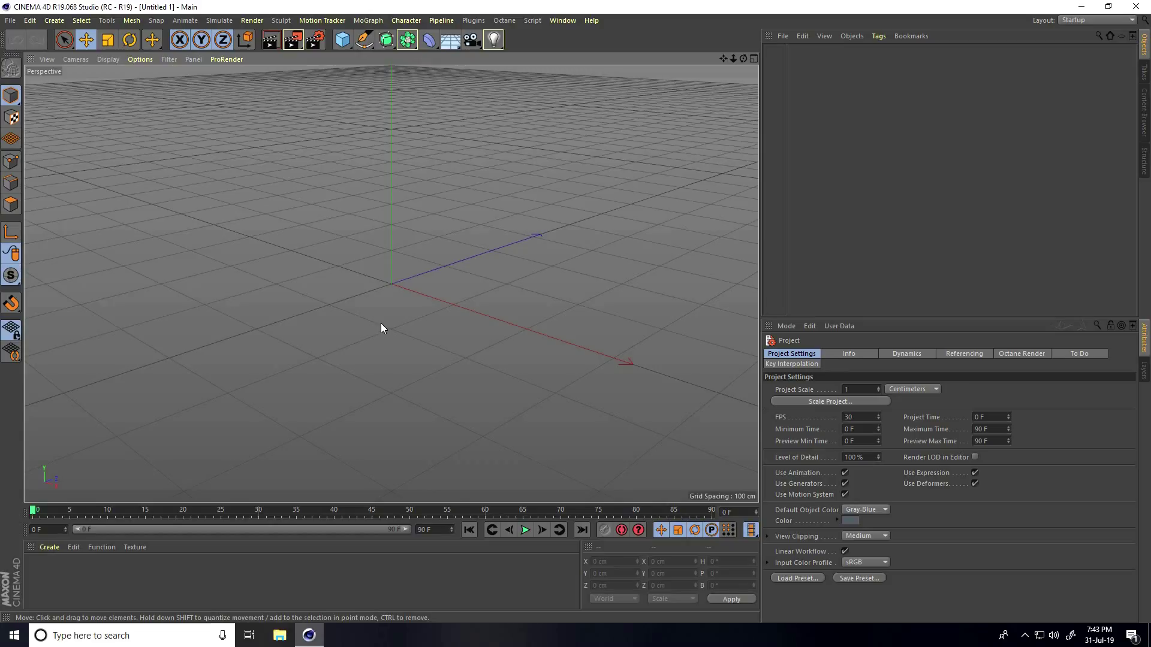
Add a MoText object reading 'FATTU' with its alignment set to Middle.
{"action": "left_click", "coordinate": [368, 21]}
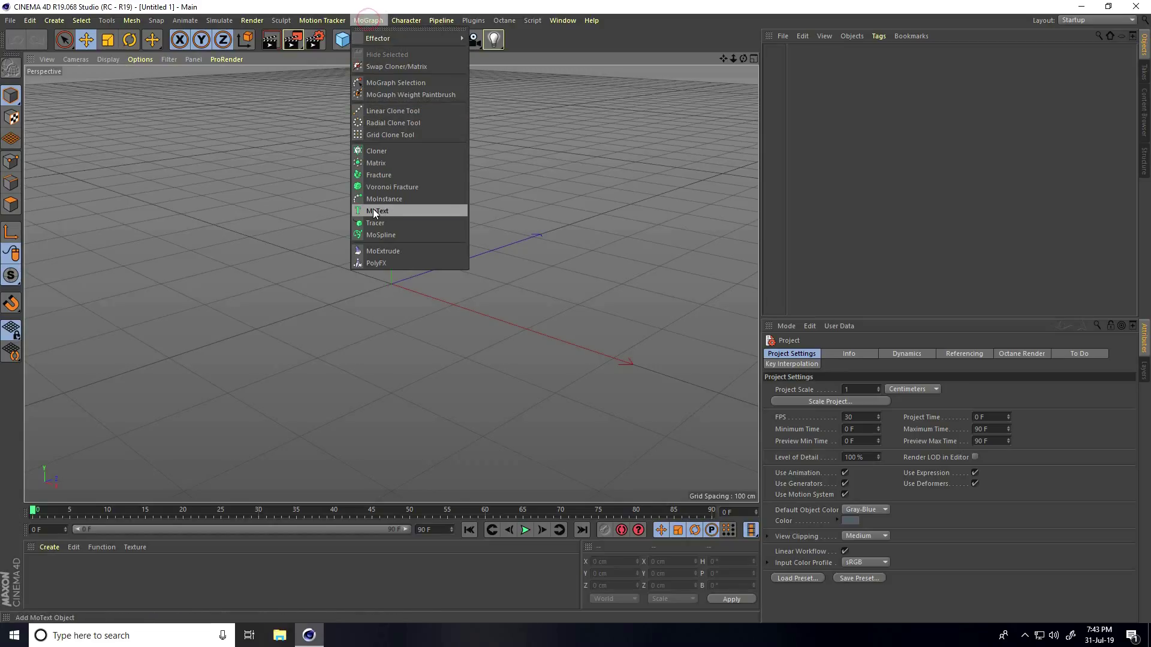
{"action": "left_click", "coordinate": [394, 210]}
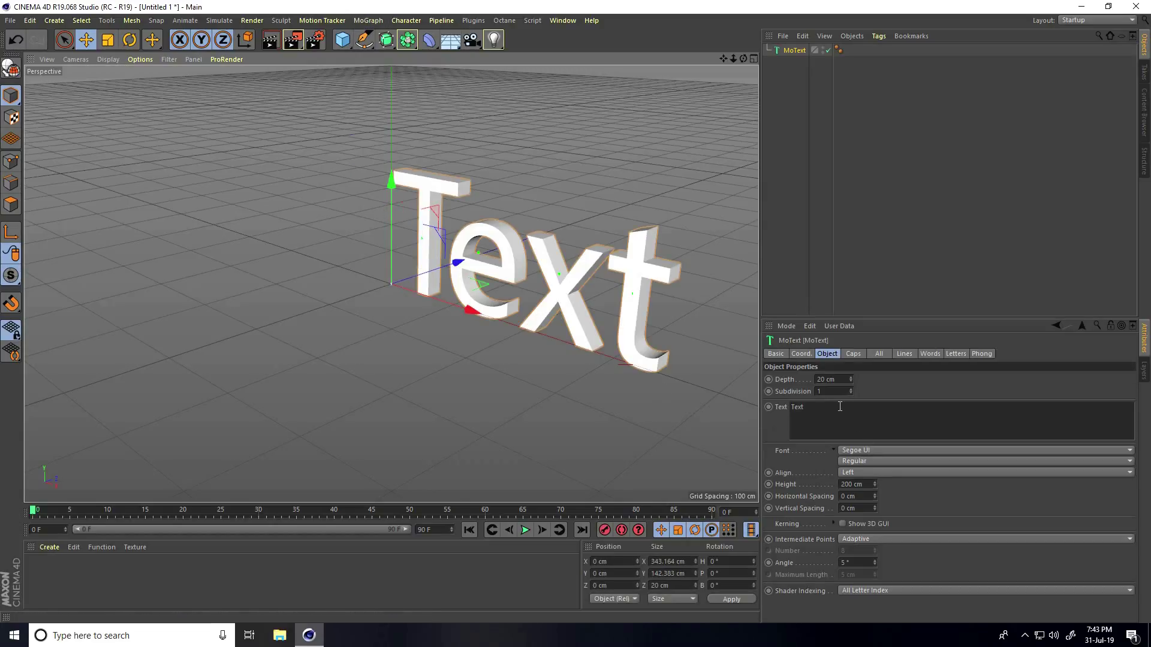
{"action": "double_click", "coordinate": [787, 407]}
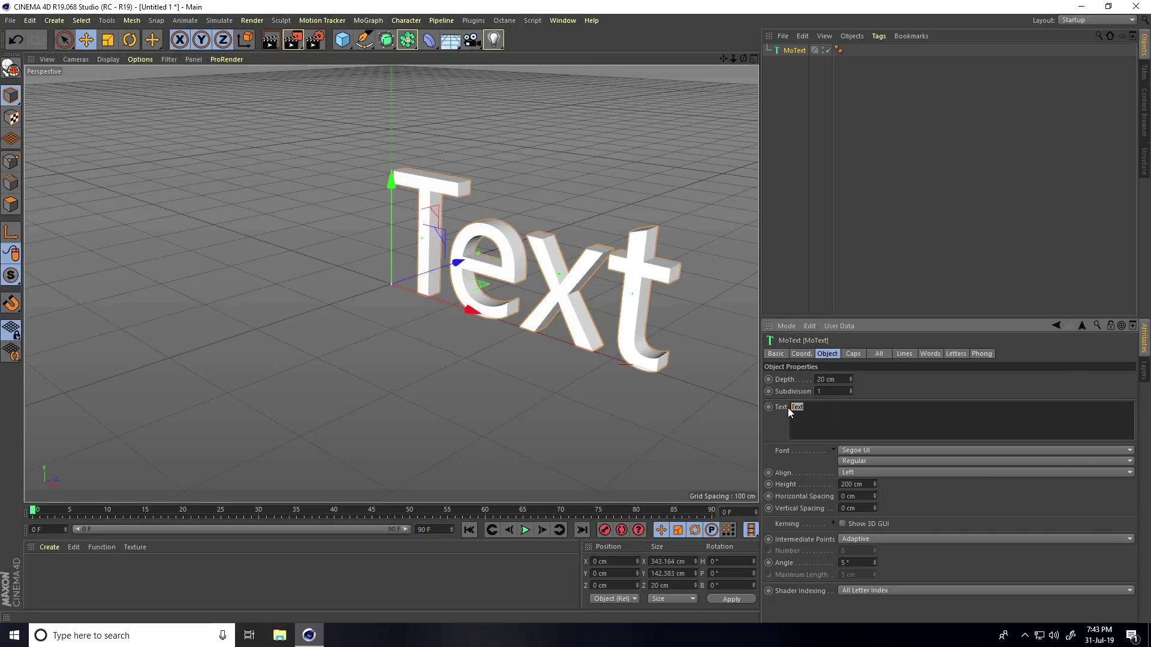
{"action": "type", "text": "FATTU"}
{"action": "left_click", "coordinate": [867, 474]}
{"action": "left_click", "coordinate": [863, 497]}
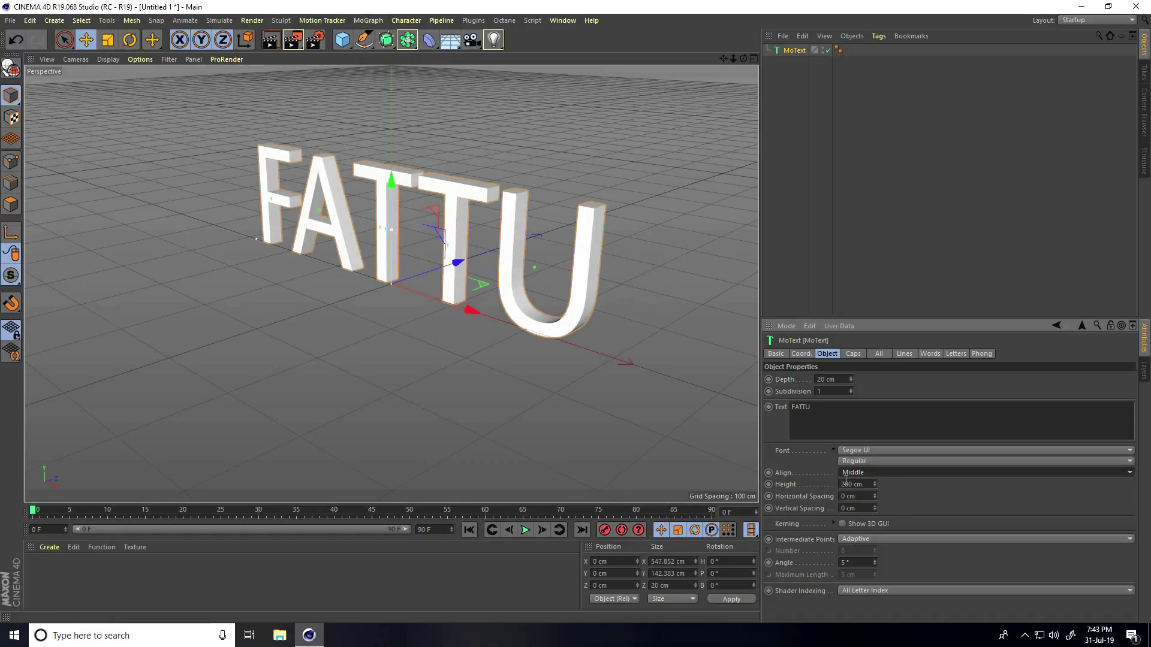
Change the FATTU title's font to BatmanForeverAlternate.
{"action": "left_click", "coordinate": [870, 451]}
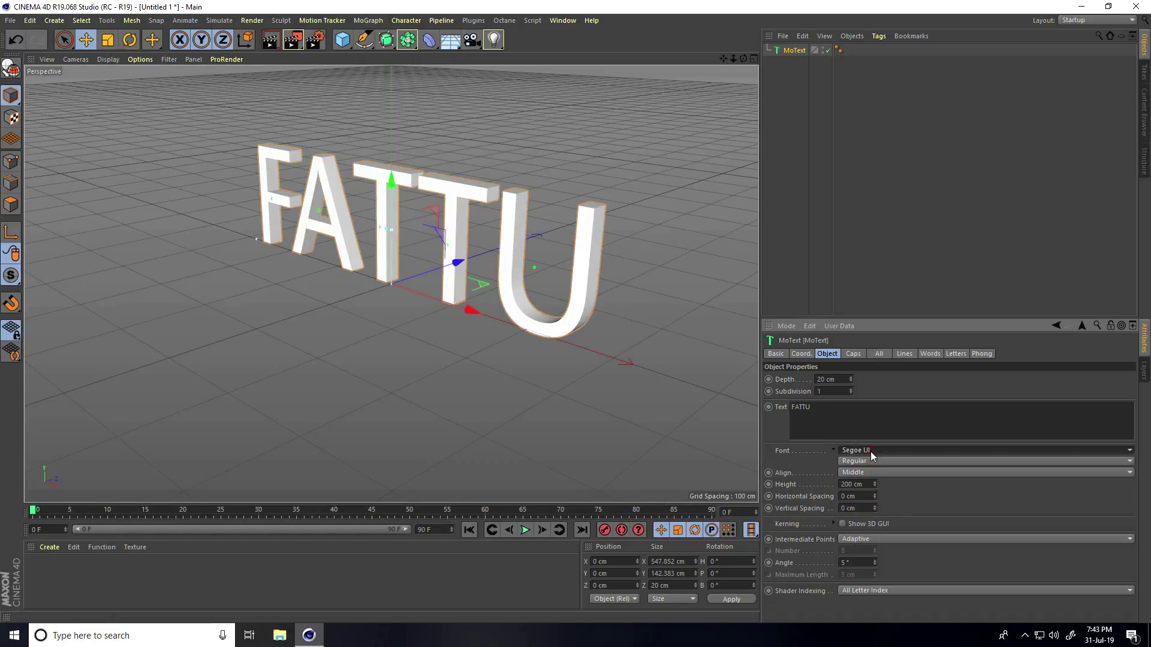
{"action": "scroll", "coordinate": [870, 457], "scroll_direction": "up", "scroll_amount": 20}
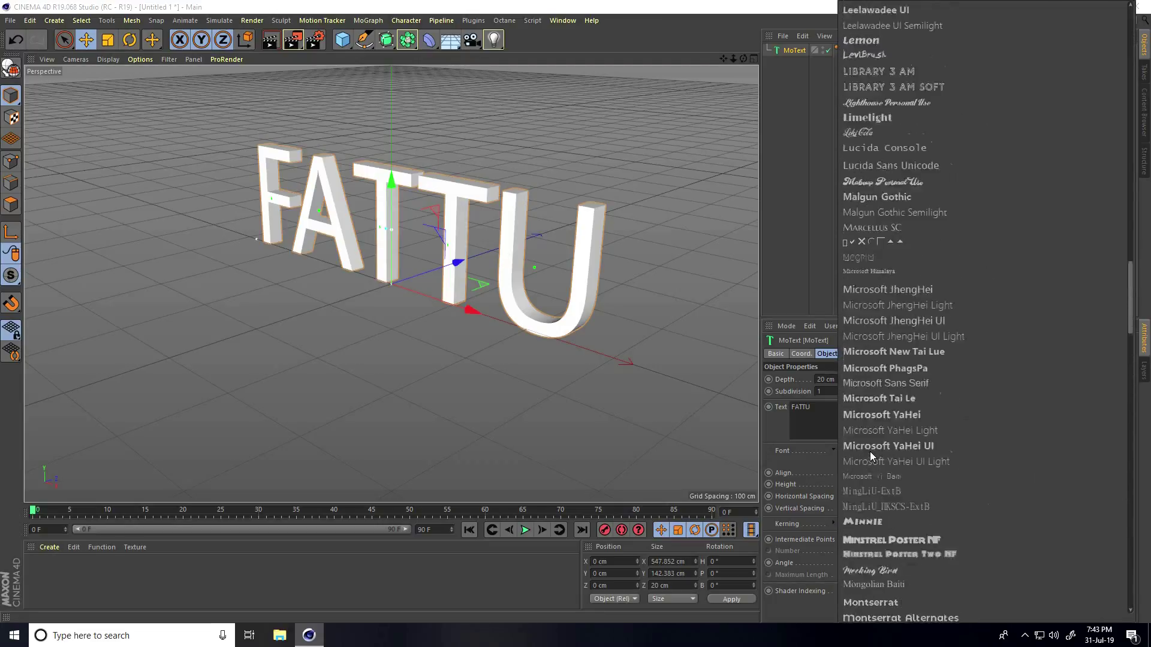
{"action": "scroll", "coordinate": [870, 456], "scroll_direction": "up", "scroll_amount": 15}
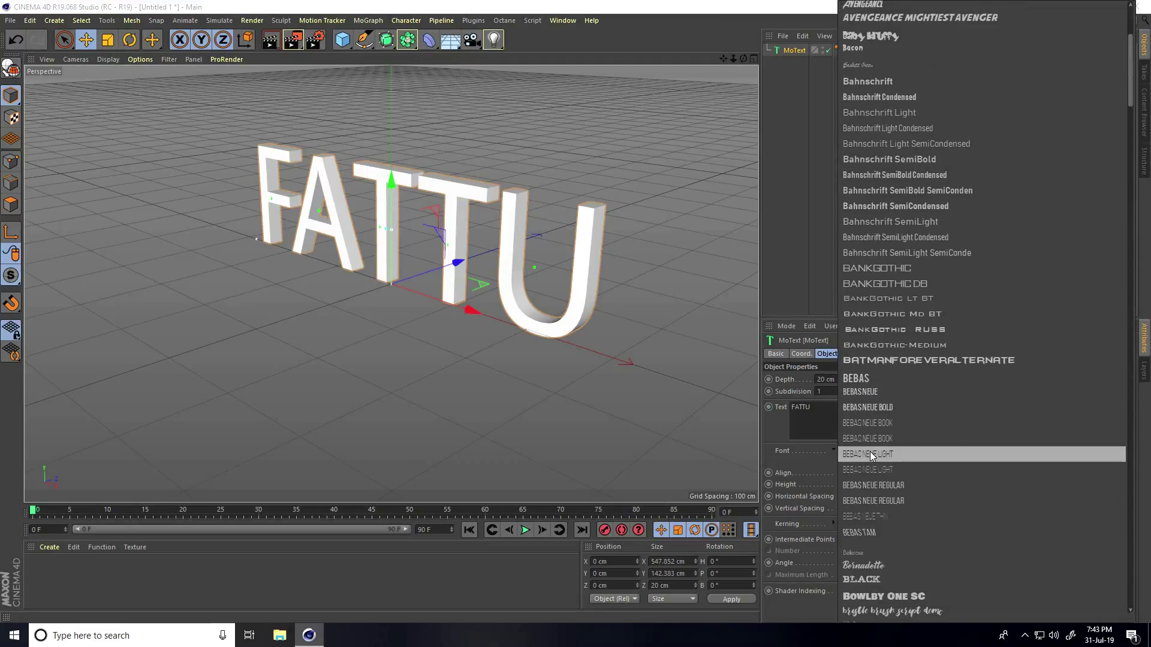
{"action": "left_click", "coordinate": [875, 360]}
{"action": "left_click_drag", "start_coordinate": [651, 331], "coordinate": [488, 362], "text": "alt"}
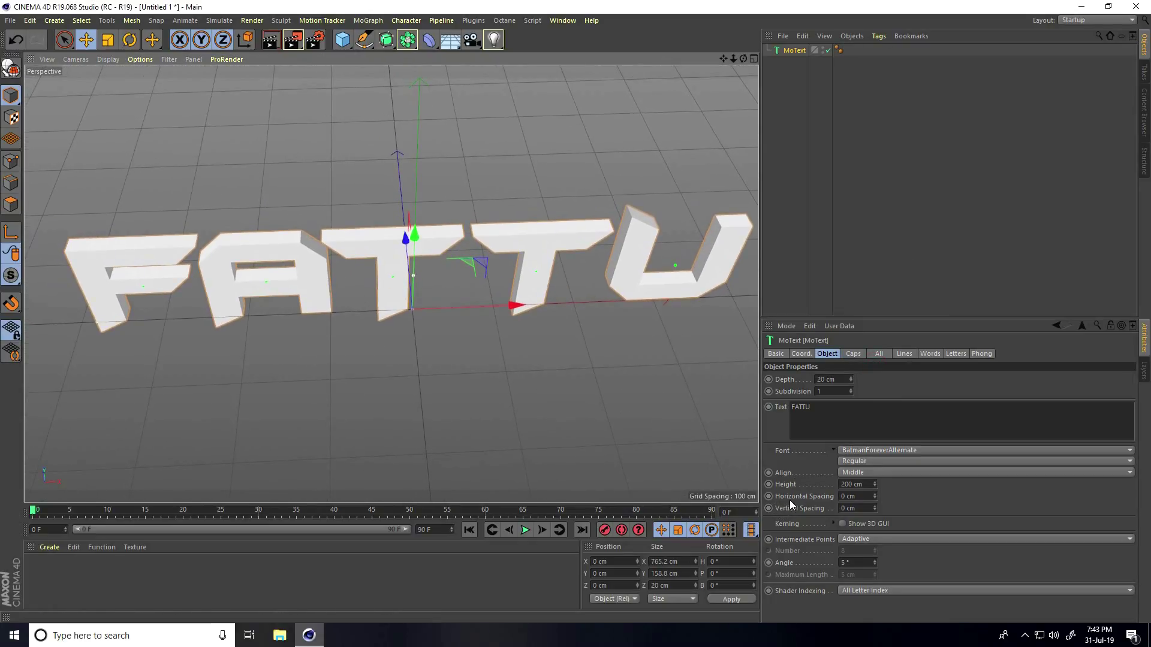
Set horizontal letter spacing to -20 cm and extrusion depth to 200 cm.
{"action": "left_click_drag", "start_coordinate": [873, 497], "coordinate": [873, 494]}
{"action": "left_click_drag", "start_coordinate": [610, 451], "coordinate": [439, 353], "text": "alt"}
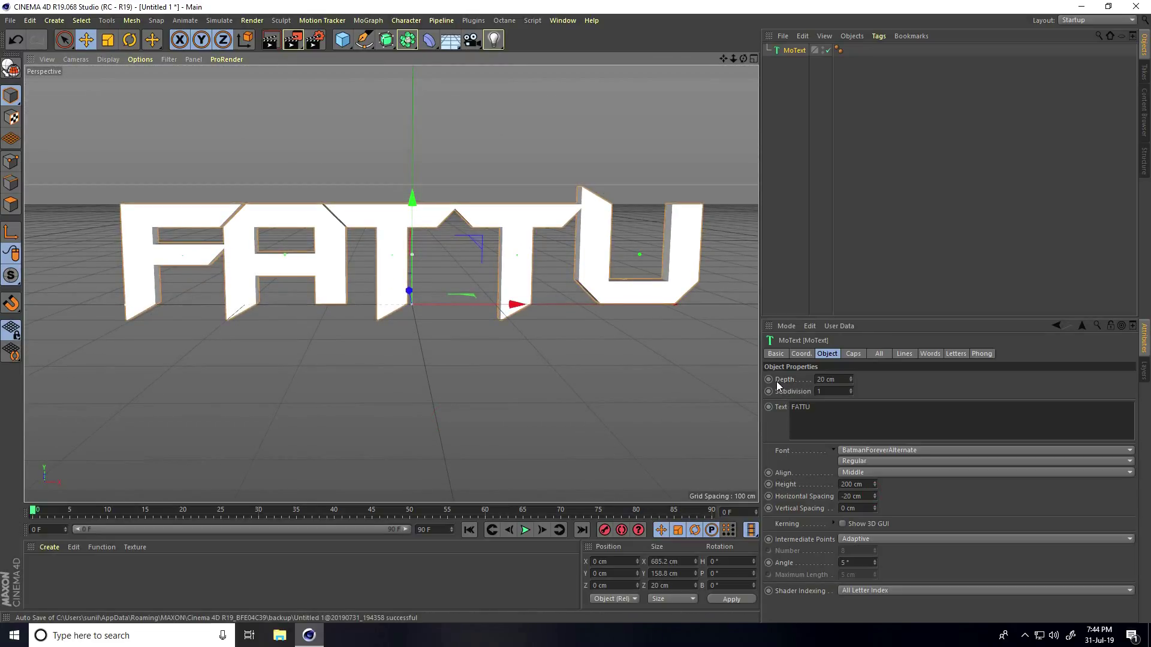
{"action": "left_click", "coordinate": [810, 380]}
{"action": "type", "text": "200"}
{"action": "key", "text": "Return"}
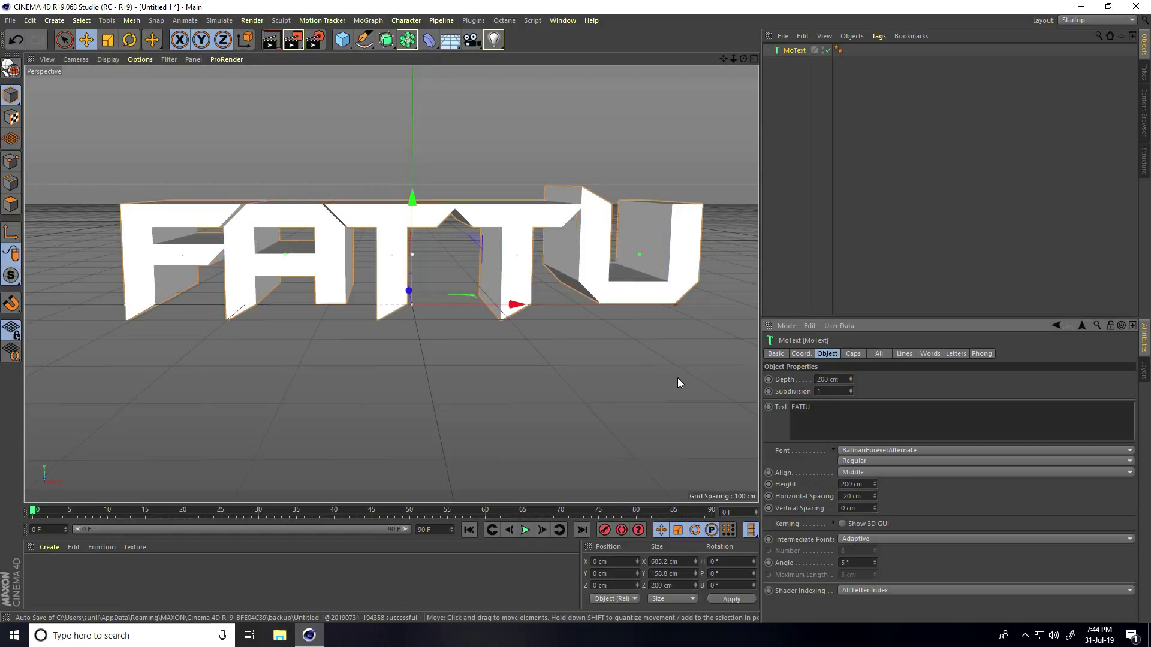
{"action": "scroll", "coordinate": [479, 190], "scroll_direction": "up", "scroll_amount": 3}
{"action": "left_click_drag", "start_coordinate": [498, 199], "coordinate": [477, 238], "text": "alt"}
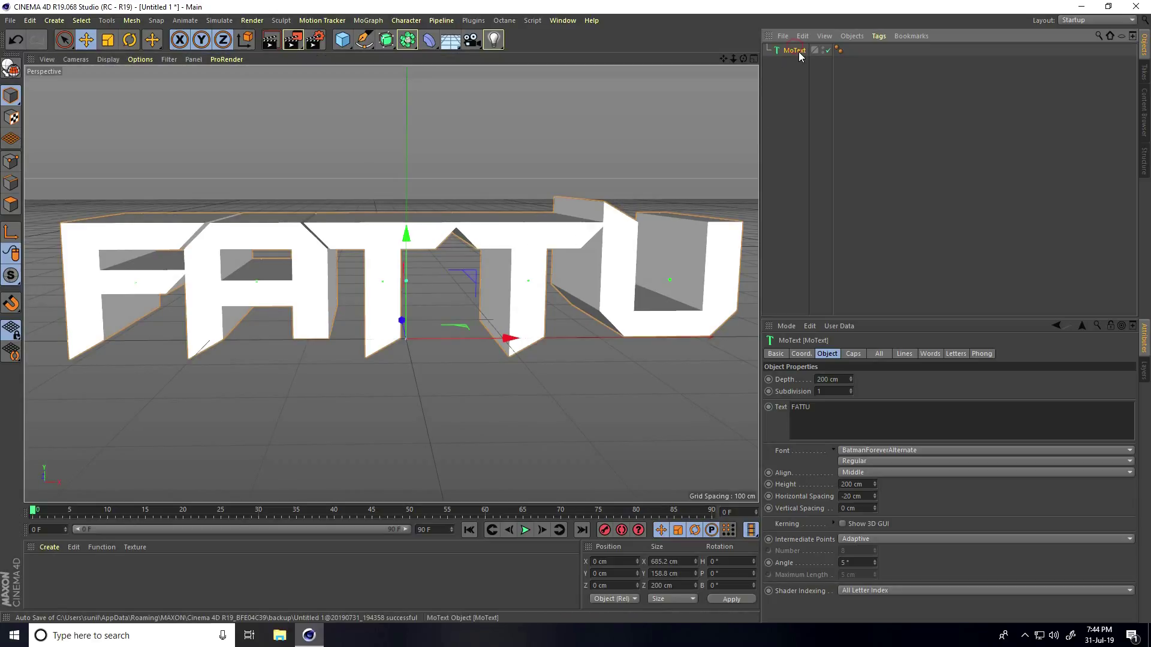
Add a Random effector with 5 cm position offsets on each axis.
{"action": "left_click", "coordinate": [369, 21]}
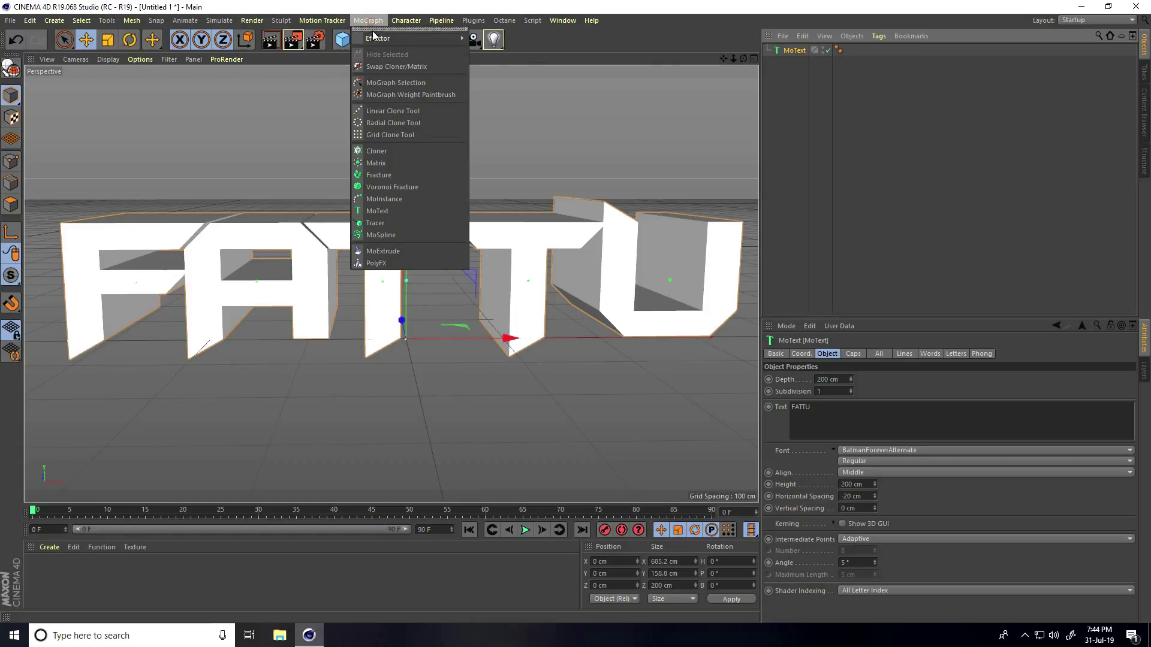
{"action": "mouse_move", "coordinate": [420, 39]}
{"action": "left_click", "coordinate": [505, 143]}
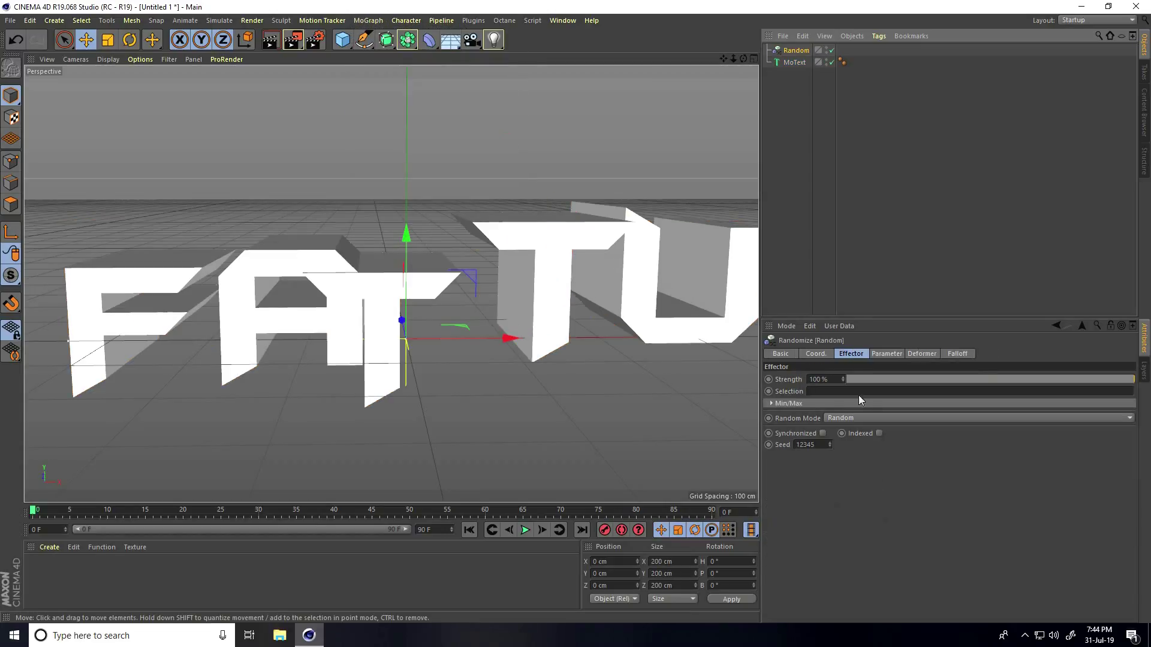
{"action": "left_click", "coordinate": [885, 354]}
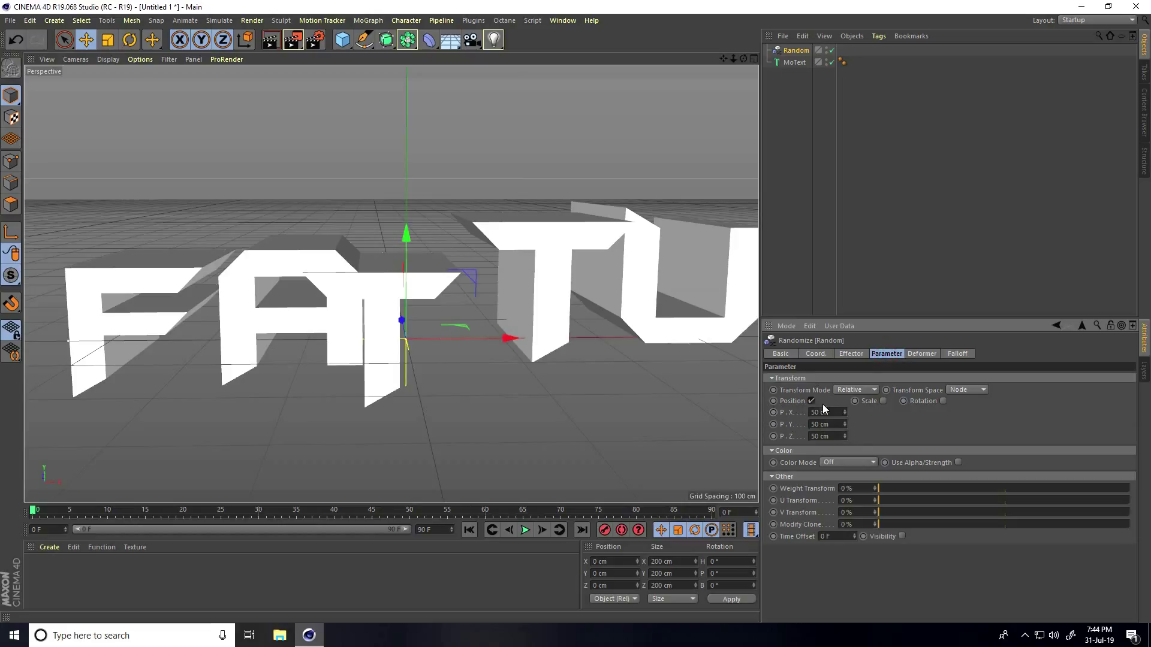
{"action": "left_click_drag", "start_coordinate": [835, 411], "coordinate": [794, 413]}
{"action": "type", "text": "5"}
{"action": "key", "text": "Return"}
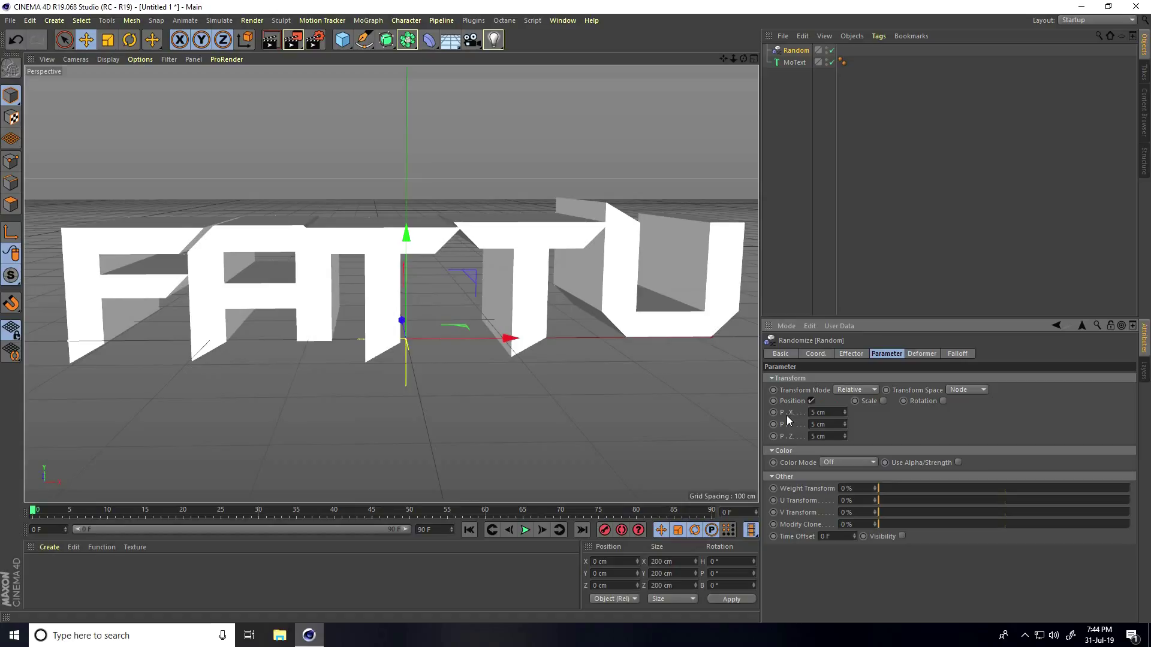
Enable random rotation with R.H 2°, R.P -10° and R.B 2°.
{"action": "left_click", "coordinate": [942, 400]}
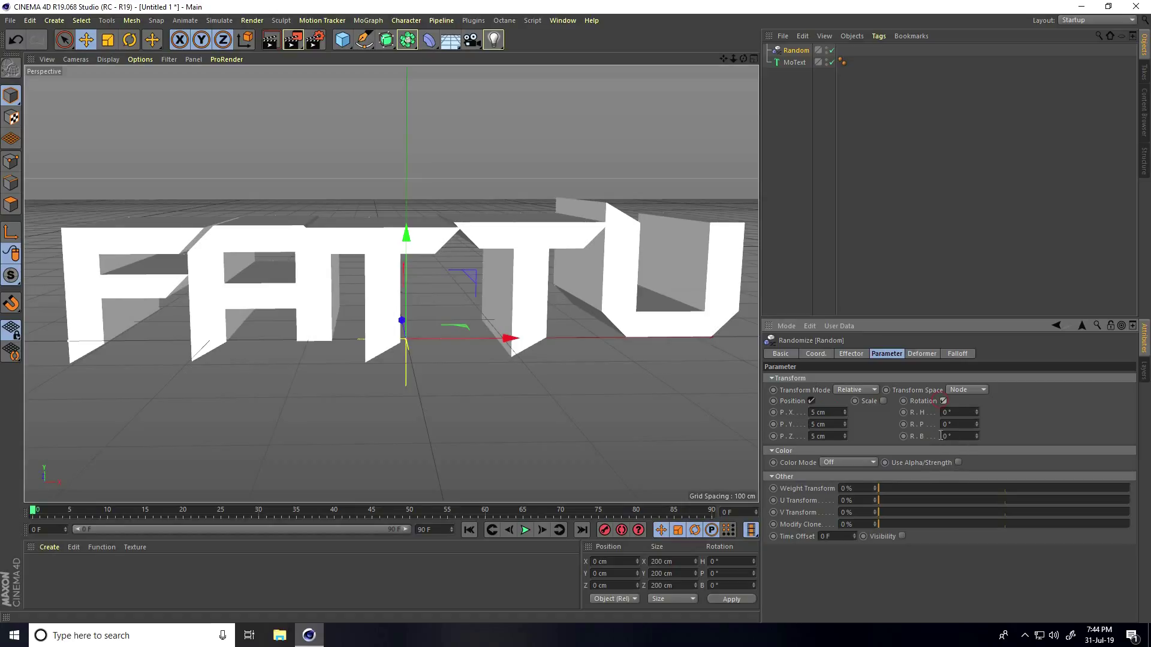
{"action": "left_click", "coordinate": [976, 408]}
{"action": "left_click", "coordinate": [976, 408]}
{"action": "left_click_drag", "start_coordinate": [976, 422], "coordinate": [976, 423]}
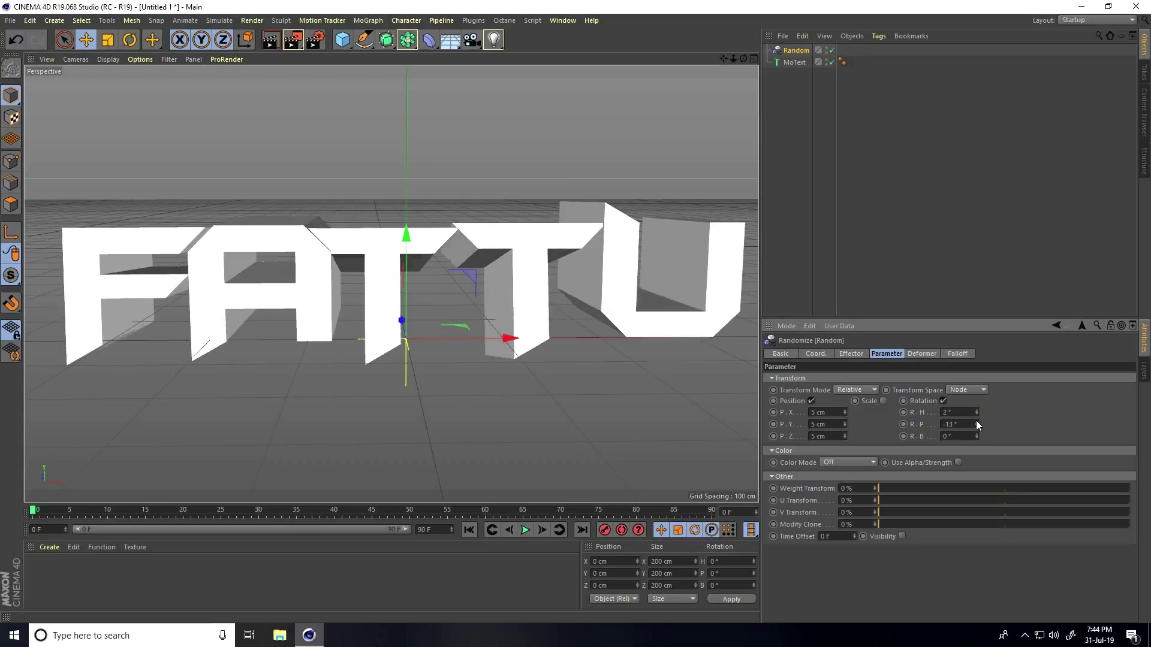
{"action": "left_click", "coordinate": [976, 422]}
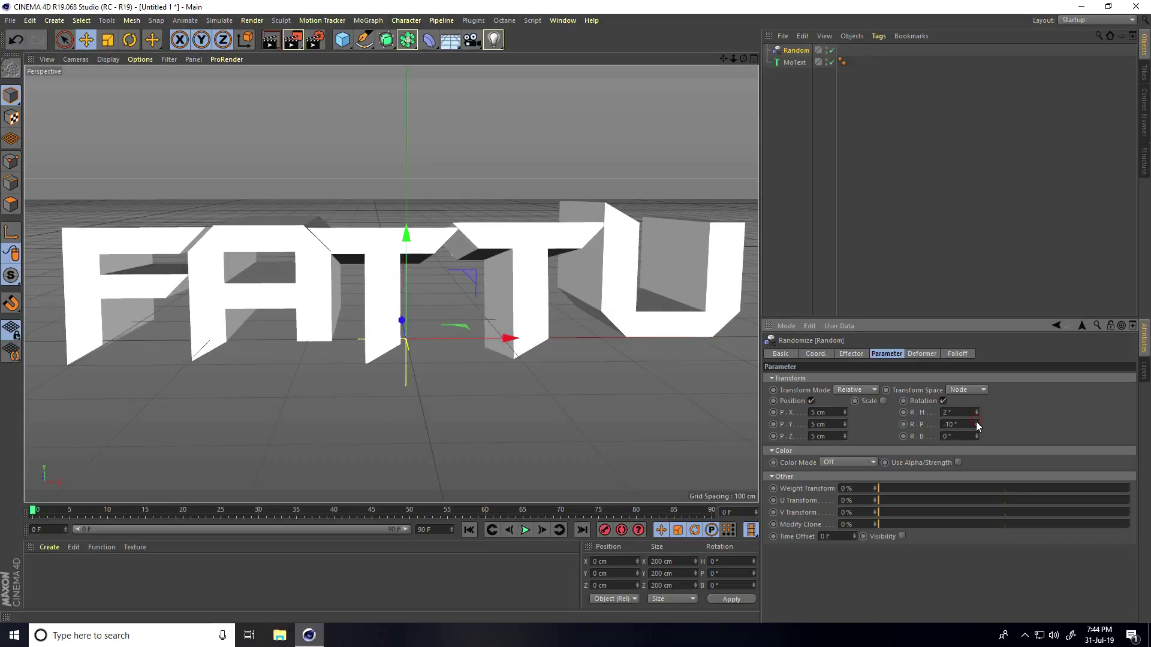
{"action": "left_click", "coordinate": [976, 435]}
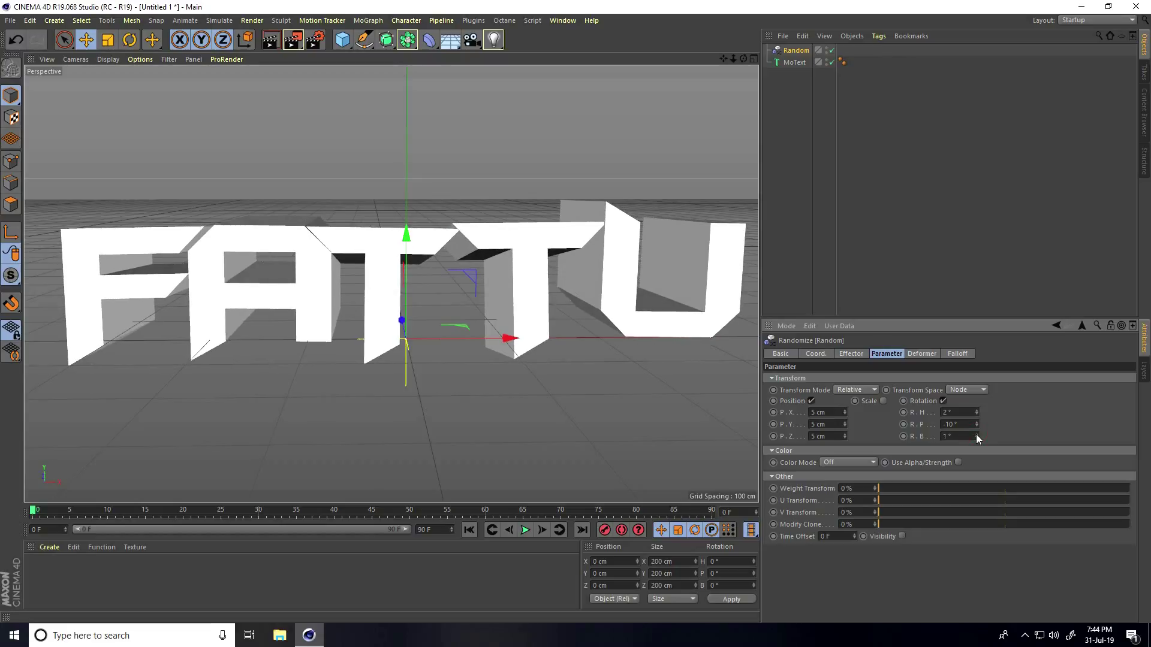
{"action": "left_click", "coordinate": [975, 434]}
Change the viewport shading style to inspect the jittered letters, then reselect MoText.
{"action": "mouse_move", "coordinate": [394, 356]}
{"action": "left_mouse_down", "text": "alt"}
{"action": "mouse_move", "coordinate": [513, 350]}
{"action": "mouse_move", "coordinate": [383, 351]}
{"action": "left_mouse_up", "text": "alt"}
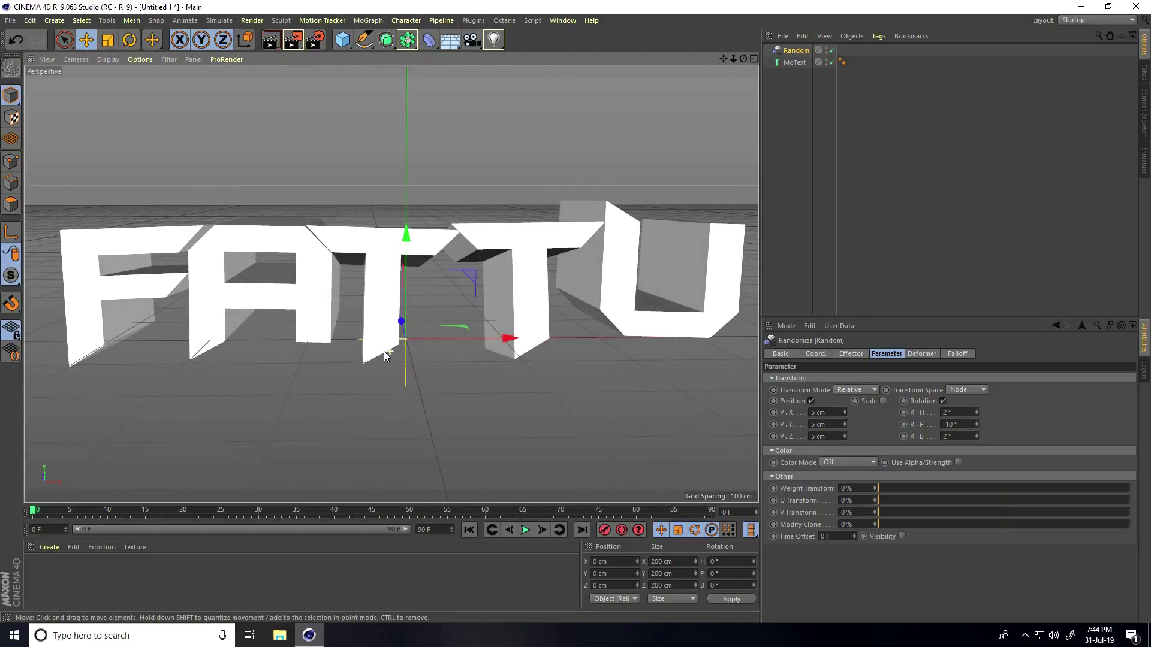
{"action": "left_click", "coordinate": [106, 58]}
{"action": "left_click", "coordinate": [118, 86]}
{"action": "right_click_drag", "start_coordinate": [294, 397], "coordinate": [339, 409], "text": "alt"}
{"action": "left_click", "coordinate": [339, 408]}
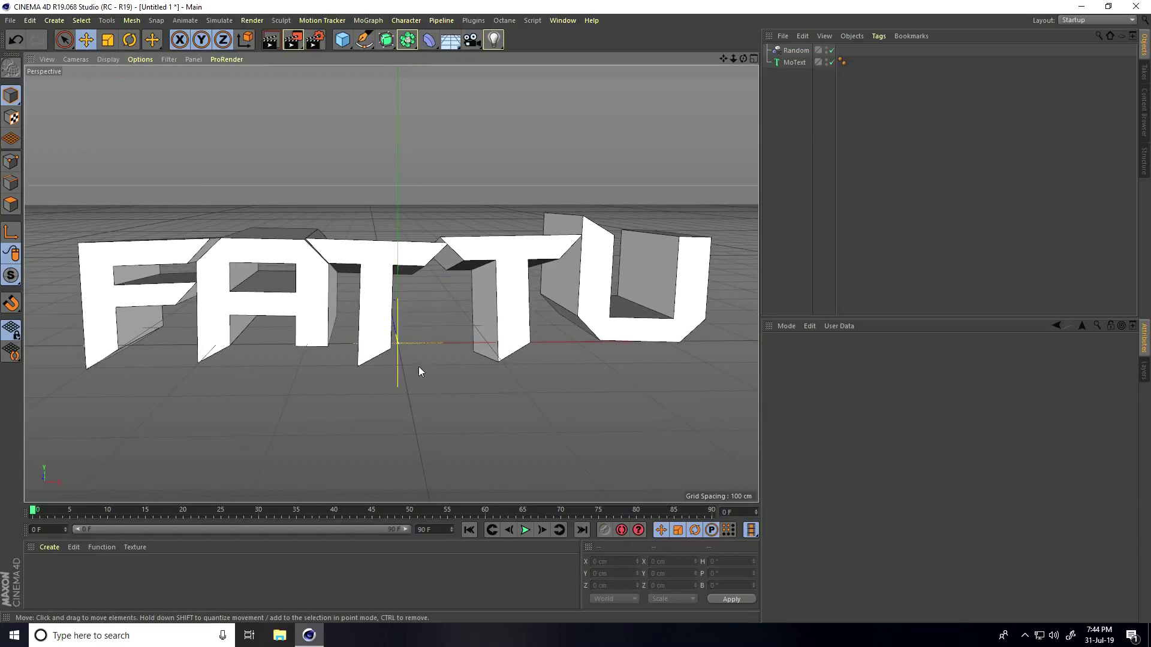
{"action": "left_click", "coordinate": [797, 63]}
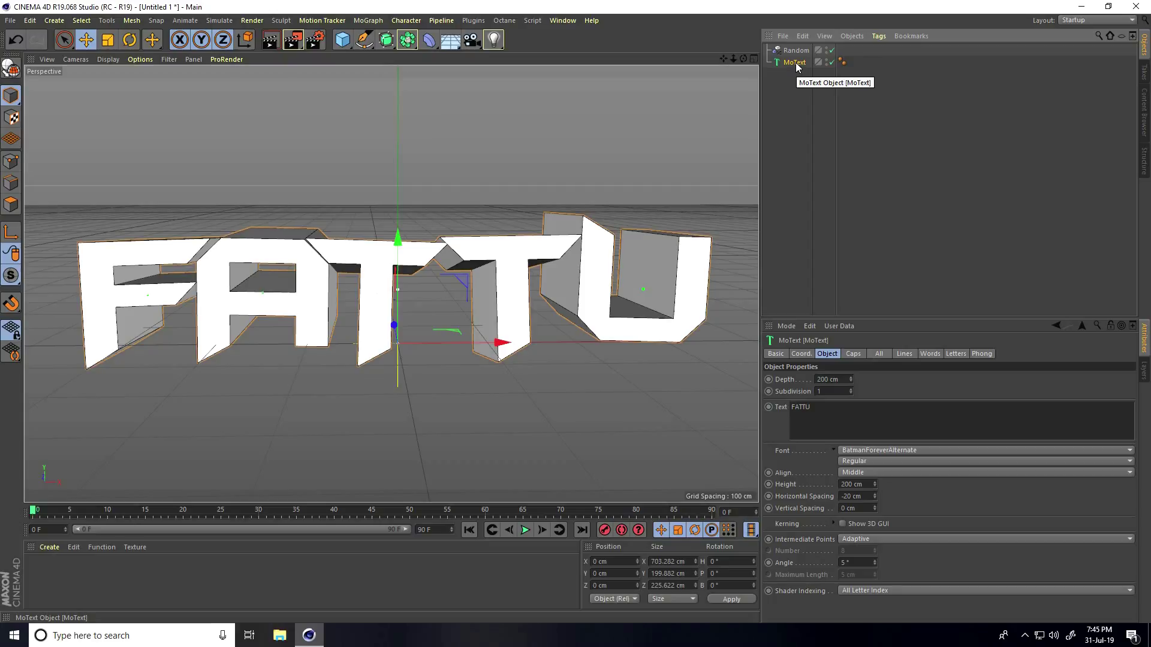
Duplicate the MoText and parent the MoText.1 copy under a new Voronoi Fracture.
{"action": "key", "text": "ctrl+c"}
{"action": "key", "text": "ctrl+v"}
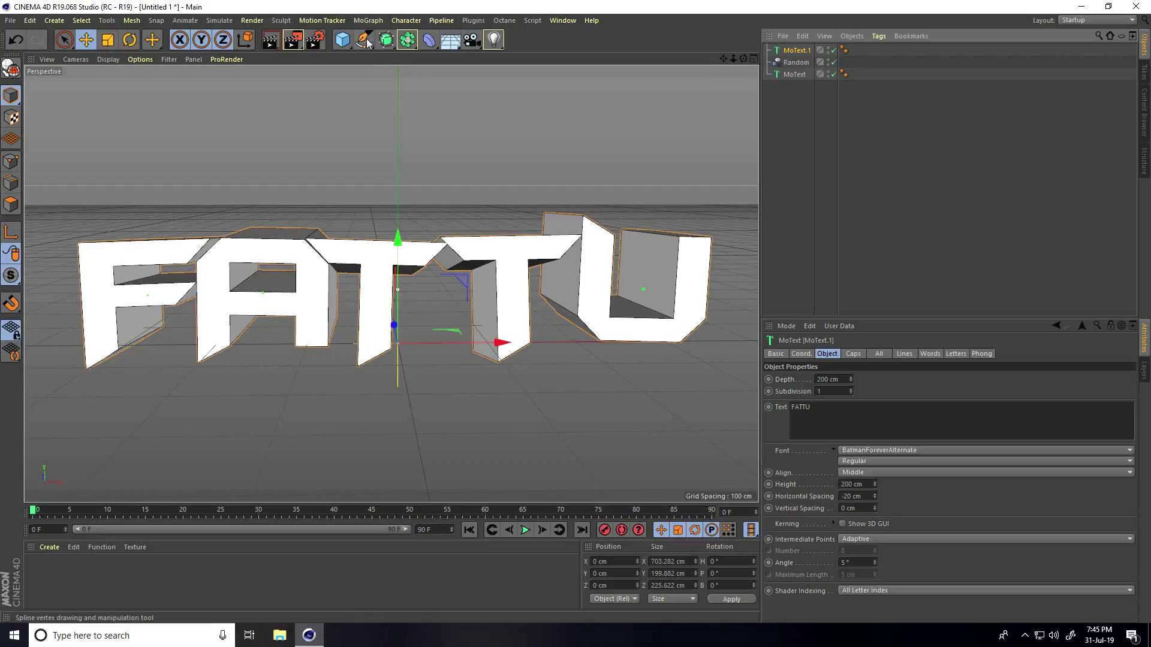
{"action": "left_click", "coordinate": [368, 21]}
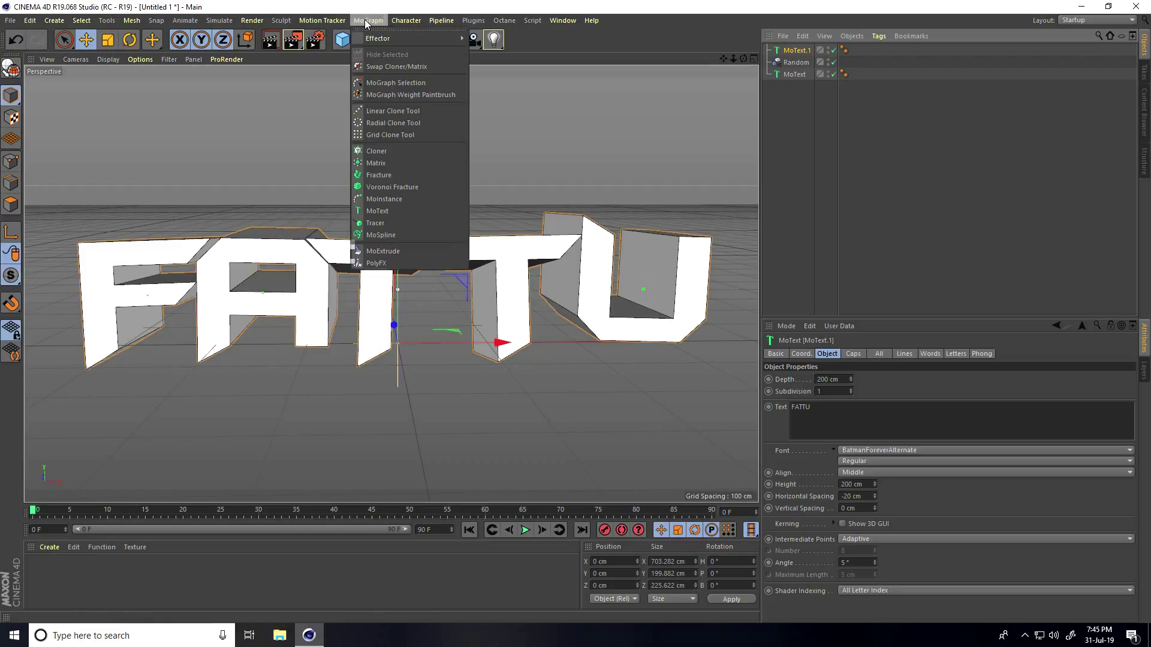
{"action": "left_click", "coordinate": [415, 187]}
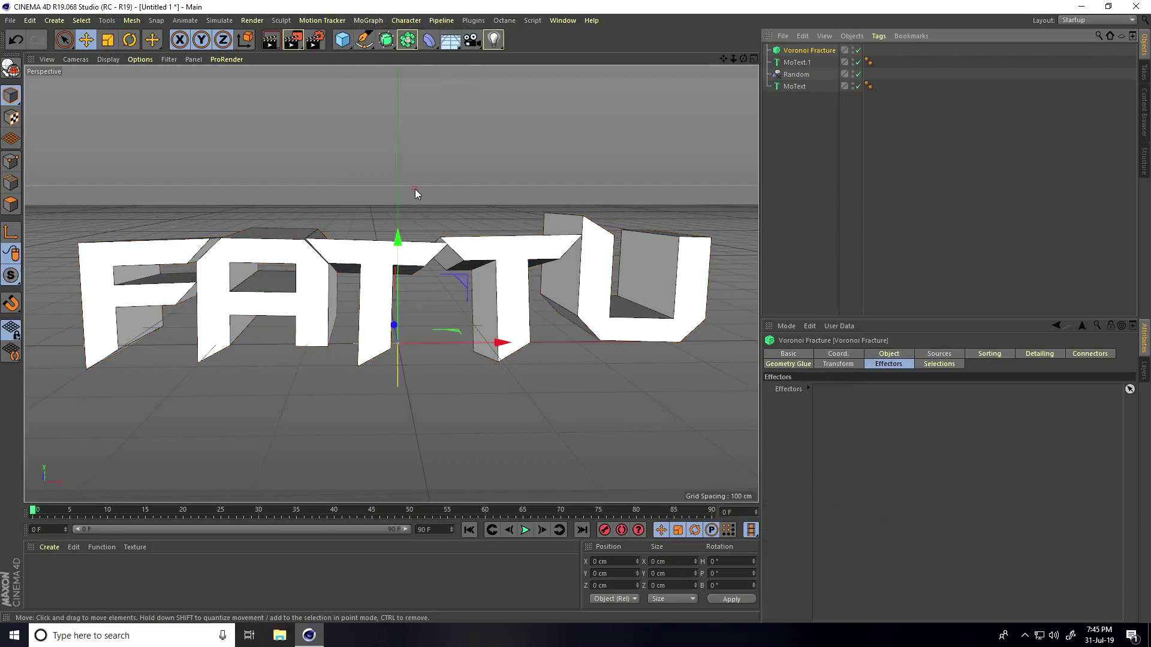
{"action": "left_click", "coordinate": [792, 63]}
{"action": "left_click_drag", "start_coordinate": [799, 65], "coordinate": [799, 50]}
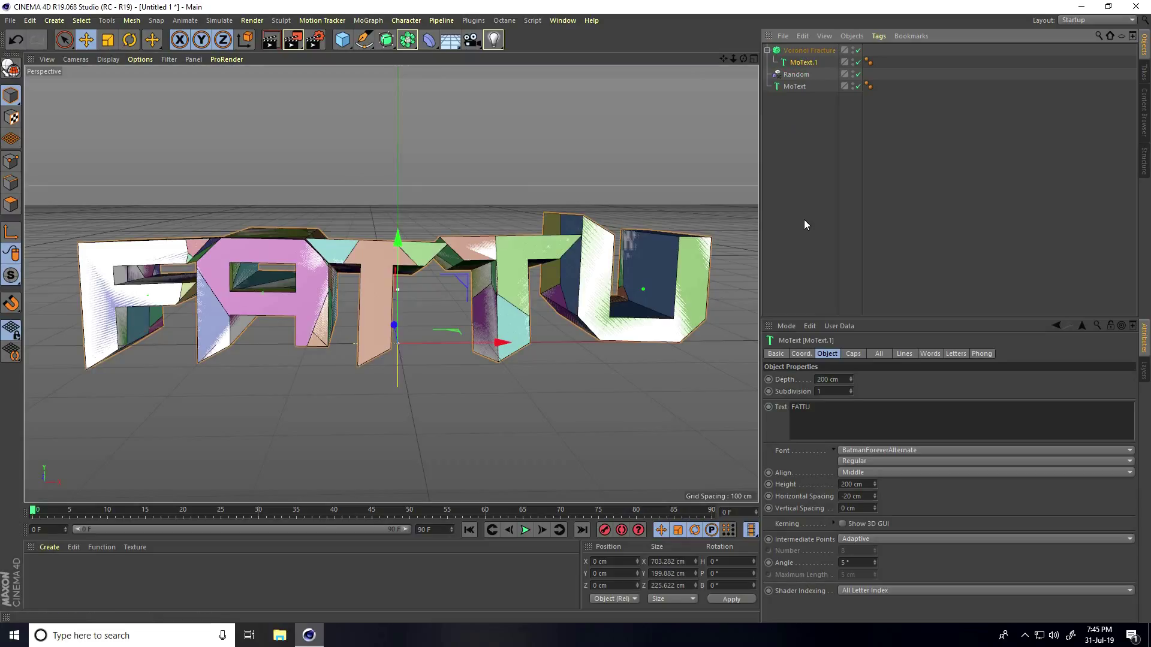
Move the Voronoi Fracture to about X 3.537, Y 5.486, Z -7.56 cm.
{"action": "left_click", "coordinate": [809, 50]}
{"action": "left_click_drag", "start_coordinate": [408, 211], "coordinate": [310, 335], "text": "alt"}
{"action": "left_click_drag", "start_coordinate": [449, 292], "coordinate": [439, 291]}
{"action": "left_click_drag", "start_coordinate": [439, 290], "coordinate": [412, 232], "text": "alt"}
{"action": "right_click_drag", "start_coordinate": [382, 307], "coordinate": [394, 269], "text": "alt"}
{"action": "mouse_move", "coordinate": [394, 268]}
{"action": "left_mouse_down", "text": "alt"}
{"action": "mouse_move", "coordinate": [473, 263]}
{"action": "mouse_move", "coordinate": [444, 258]}
{"action": "mouse_move", "coordinate": [437, 276]}
{"action": "mouse_move", "coordinate": [374, 279]}
{"action": "mouse_move", "coordinate": [383, 282]}
{"action": "left_mouse_up", "text": "alt"}
{"action": "left_click_drag", "start_coordinate": [510, 348], "coordinate": [518, 352]}
{"action": "mouse_move", "coordinate": [430, 306]}
{"action": "left_mouse_down", "text": "alt"}
{"action": "mouse_move", "coordinate": [430, 256]}
{"action": "mouse_move", "coordinate": [417, 241]}
{"action": "mouse_move", "coordinate": [493, 299]}
{"action": "mouse_move", "coordinate": [562, 297]}
{"action": "mouse_move", "coordinate": [458, 293]}
{"action": "mouse_move", "coordinate": [425, 312]}
{"action": "mouse_move", "coordinate": [447, 314]}
{"action": "left_mouse_up", "text": "alt"}
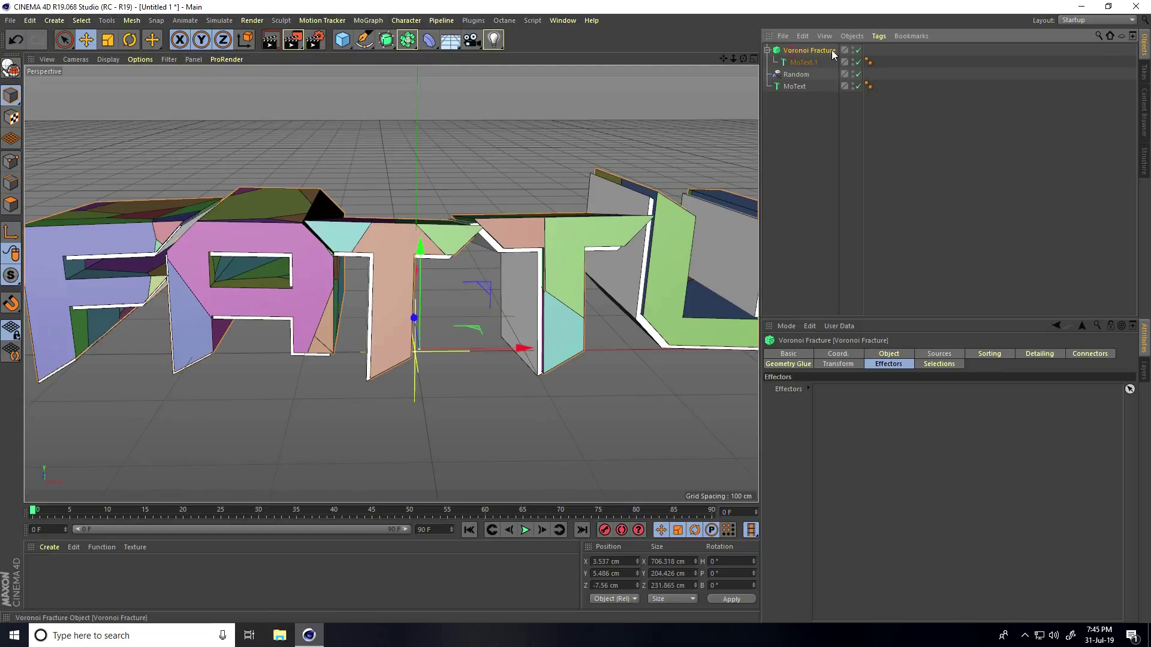
Add a second Random effector and tick Create Single Object on MoText.1's Caps.
{"action": "left_click", "coordinate": [368, 23]}
{"action": "mouse_move", "coordinate": [420, 38]}
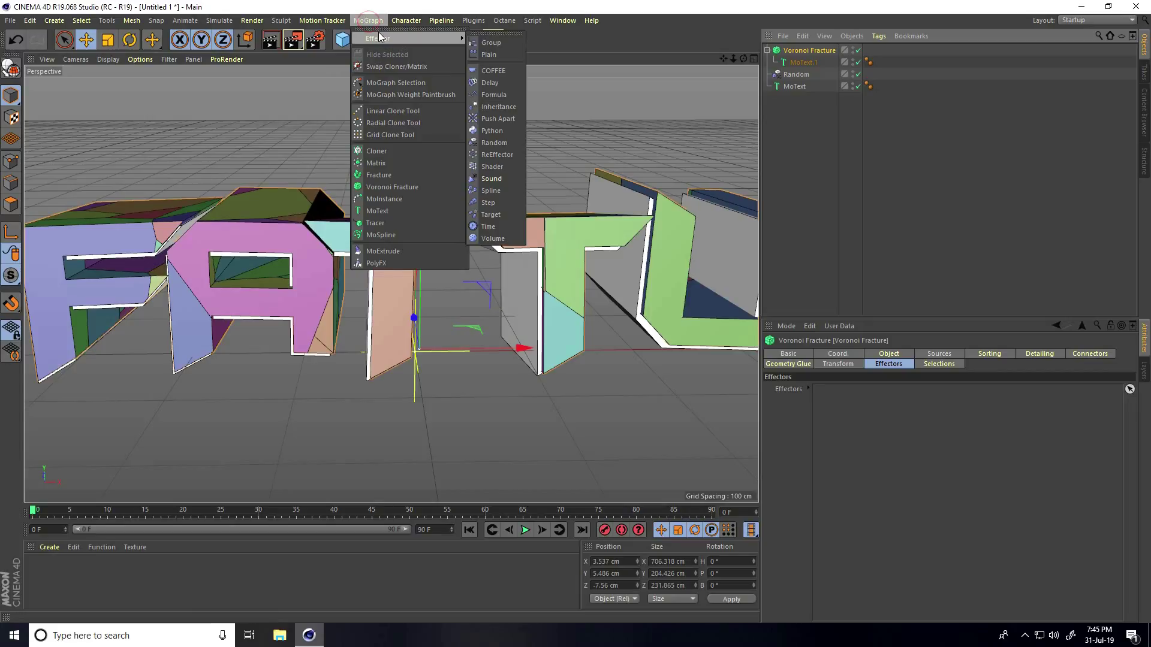
{"action": "left_click", "coordinate": [501, 144]}
{"action": "left_click_drag", "start_coordinate": [409, 206], "coordinate": [370, 227], "text": "alt"}
{"action": "scroll", "coordinate": [325, 207], "scroll_direction": "up", "scroll_amount": 5}
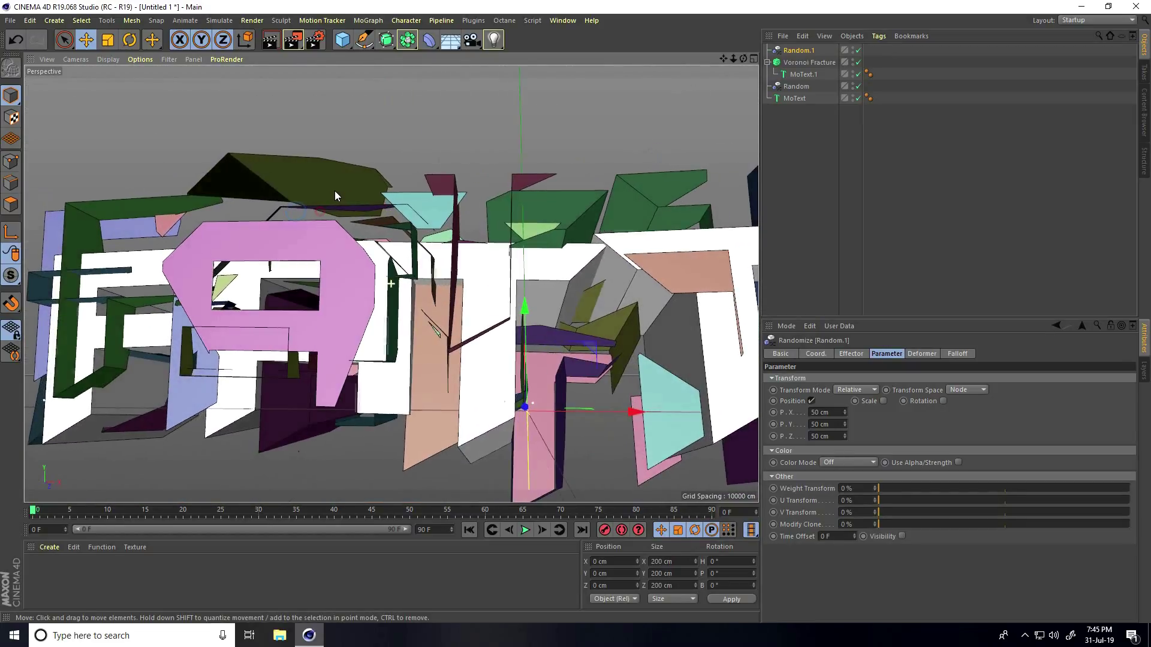
{"action": "left_click", "coordinate": [796, 75]}
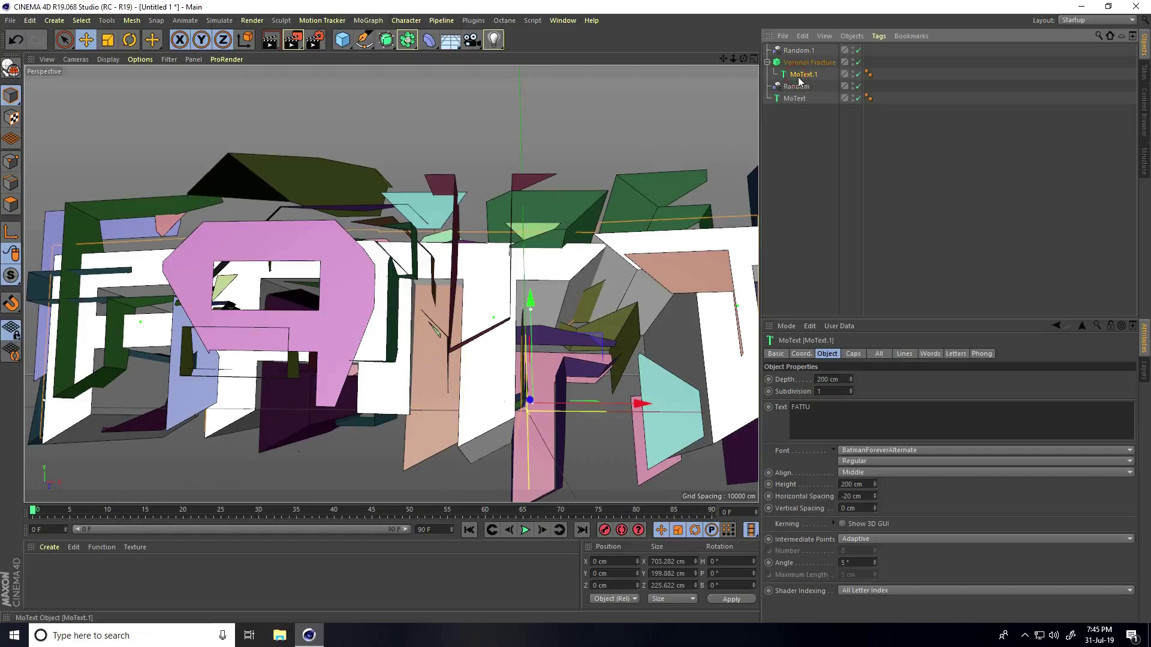
{"action": "left_click", "coordinate": [854, 354]}
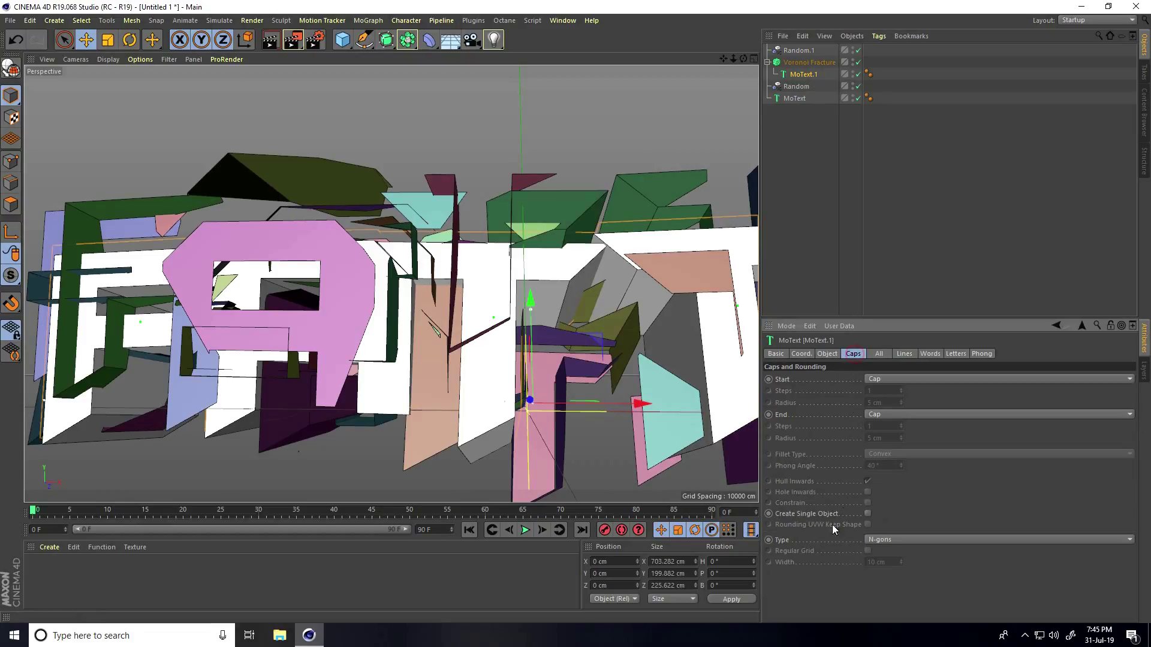
{"action": "left_click", "coordinate": [867, 514]}
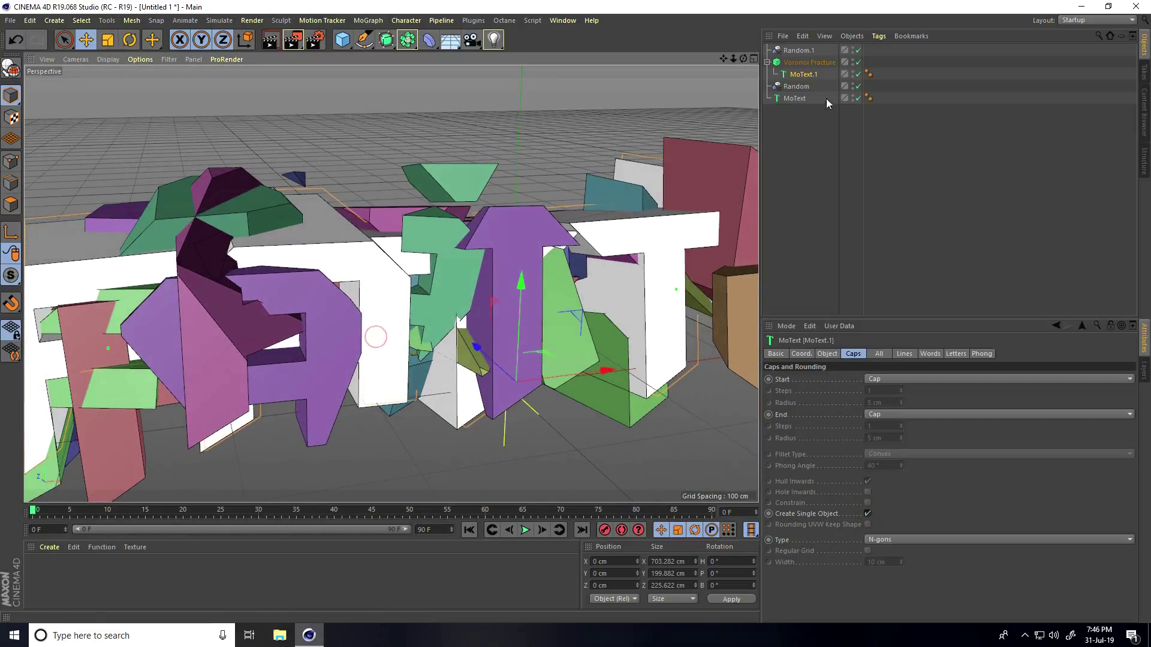
Set Random.1's position amounts to 5 cm on X, Y and Z.
{"action": "left_click", "coordinate": [793, 50]}
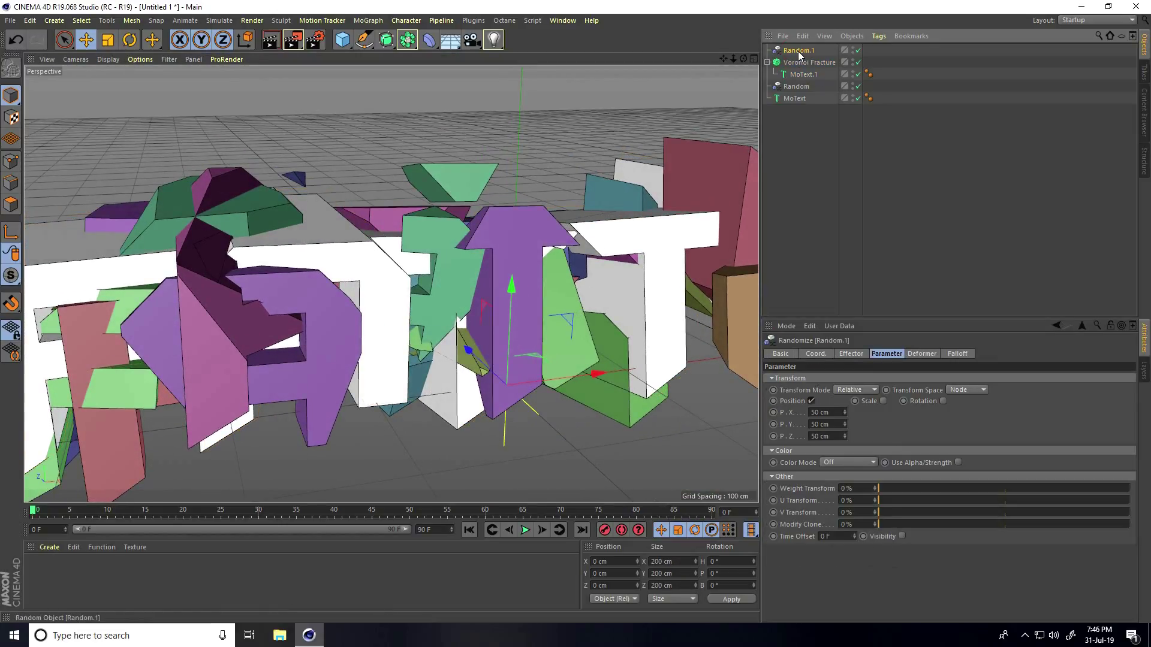
{"action": "left_click", "coordinate": [828, 413]}
{"action": "type", "text": "5"}
{"action": "key", "text": "Tab"}
{"action": "type", "text": "5"}
{"action": "key", "text": "Tab"}
{"action": "type", "text": "5"}
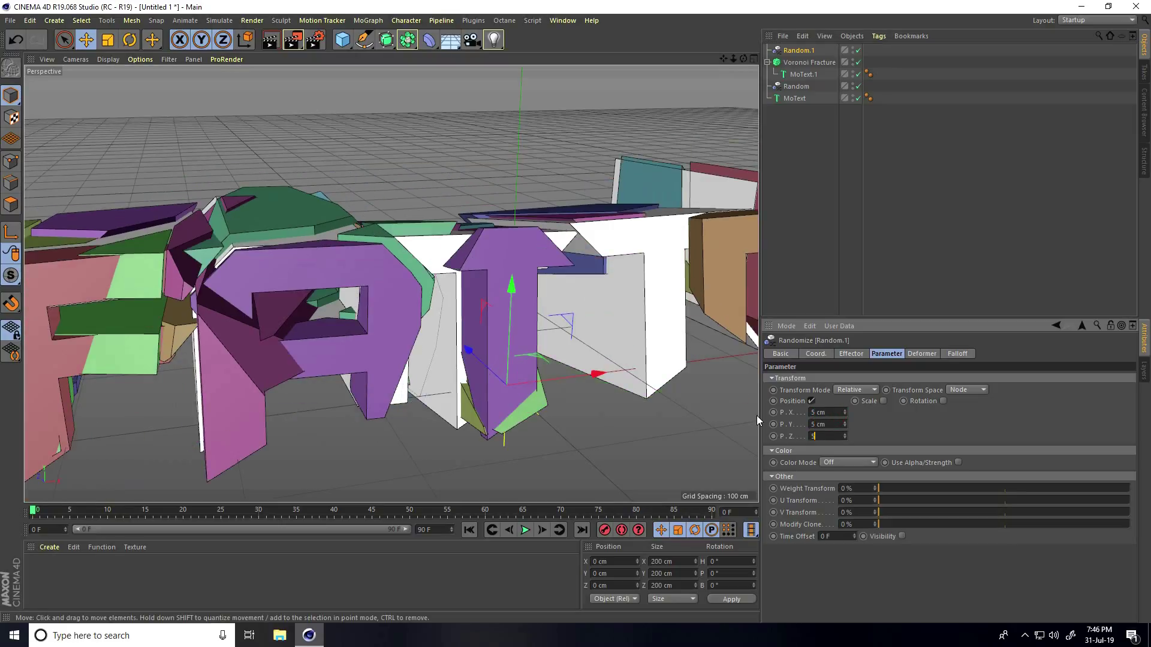
{"action": "type", "text": "5"}
{"action": "key", "text": "BackSpace"}
{"action": "key", "text": "Return"}
Reduce Random.1's position amounts to 2 cm per axis.
{"action": "left_click_drag", "start_coordinate": [391, 246], "coordinate": [314, 285], "text": "alt"}
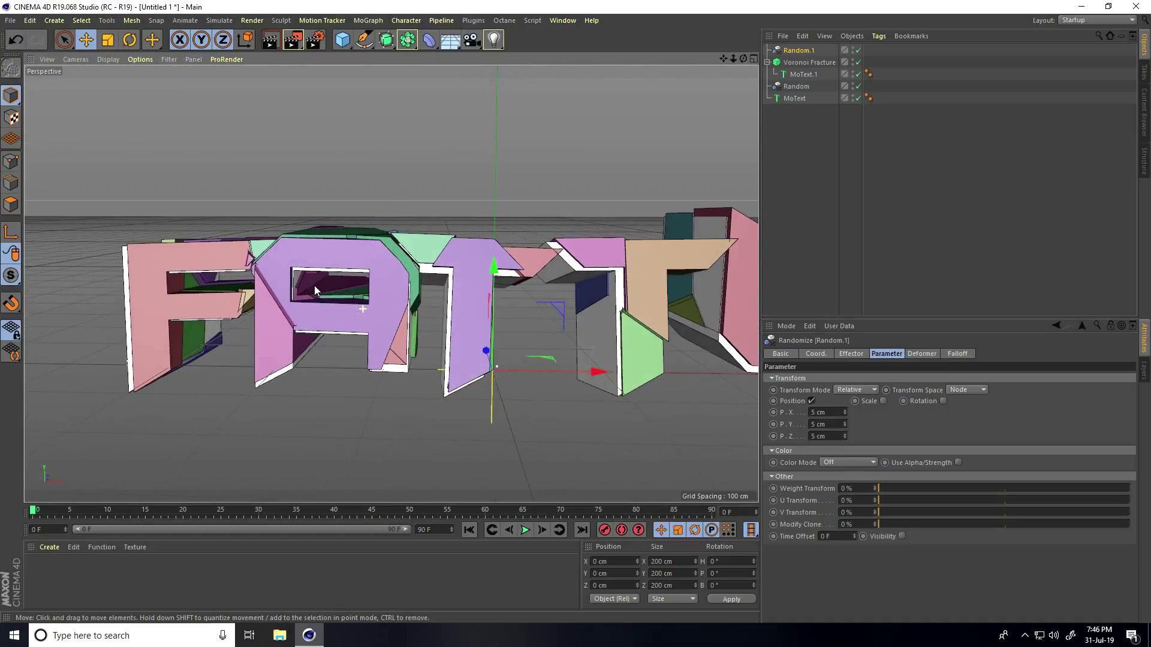
{"action": "left_click", "coordinate": [826, 413]}
{"action": "type", "text": "2"}
{"action": "key", "text": "Tab"}
{"action": "type", "text": "2"}
{"action": "key", "text": "Tab"}
{"action": "type", "text": "2"}
{"action": "key", "text": "Return"}
{"action": "left_click_drag", "start_coordinate": [629, 384], "coordinate": [470, 352], "text": "alt"}
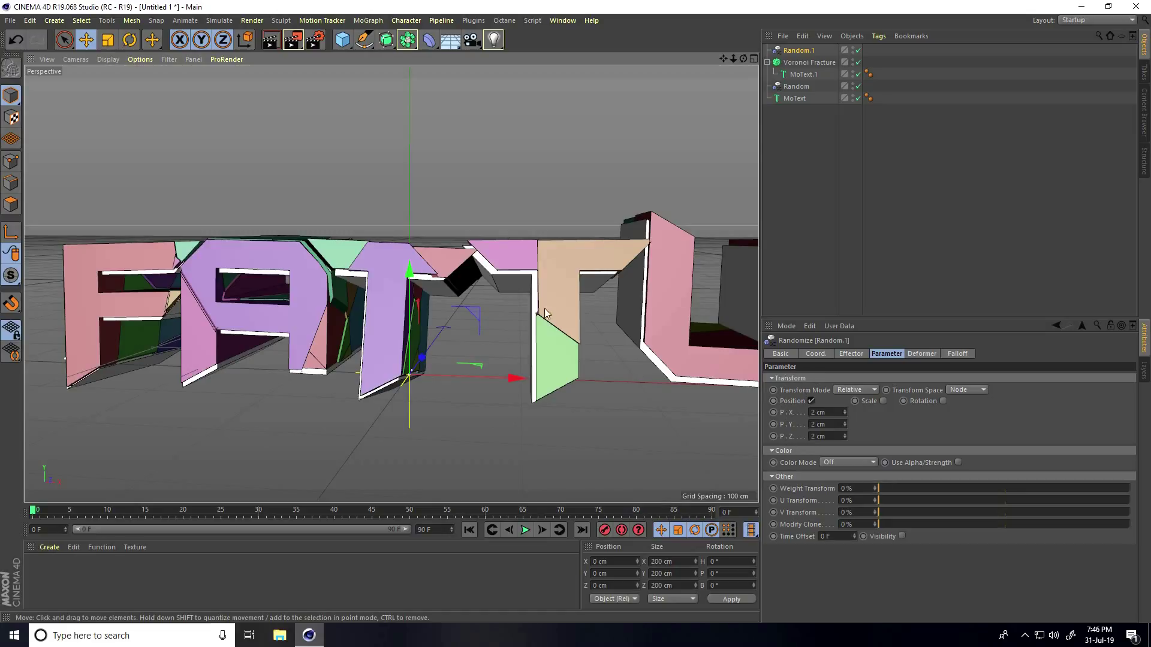
{"action": "left_click_drag", "start_coordinate": [461, 289], "coordinate": [492, 338], "text": "alt"}
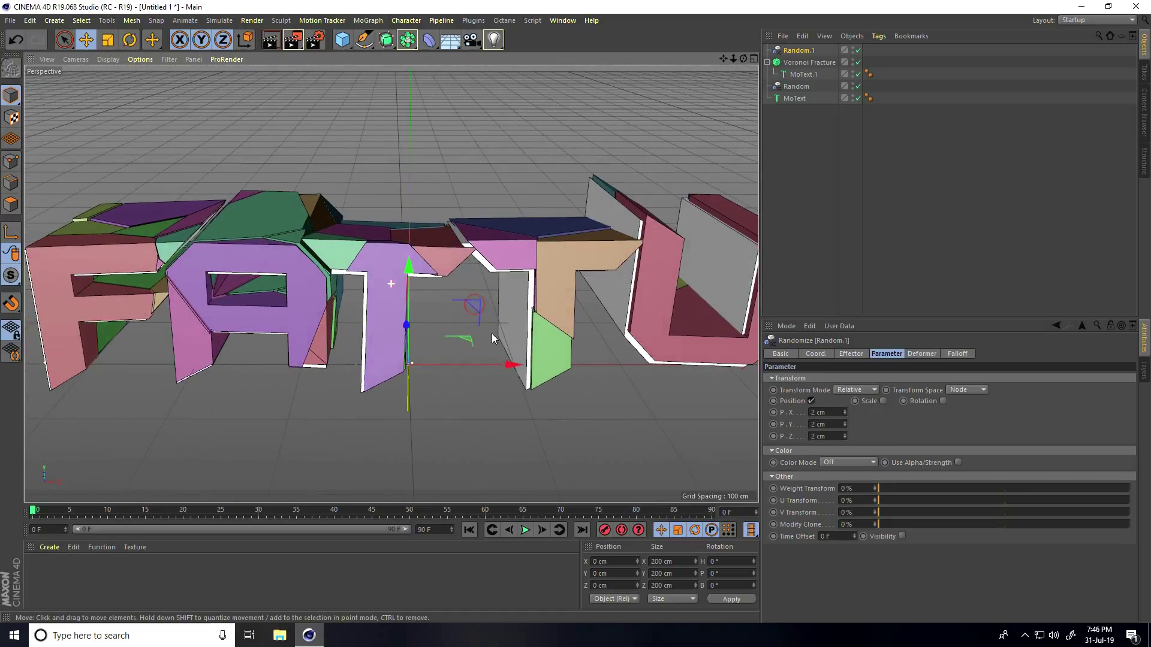
{"action": "left_click", "coordinate": [792, 99]}
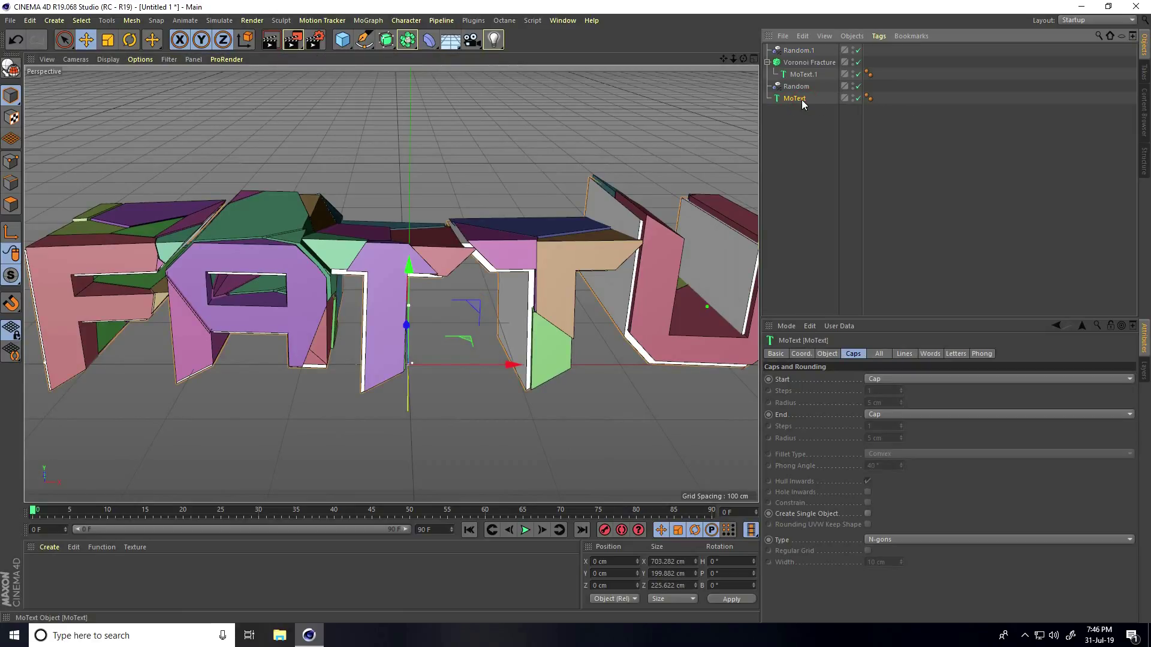
Copy the original MoText and place the MoText.1 copy under a new Atom Array.
{"action": "key", "text": "ctrl+c"}
{"action": "key", "text": "ctrl+v"}
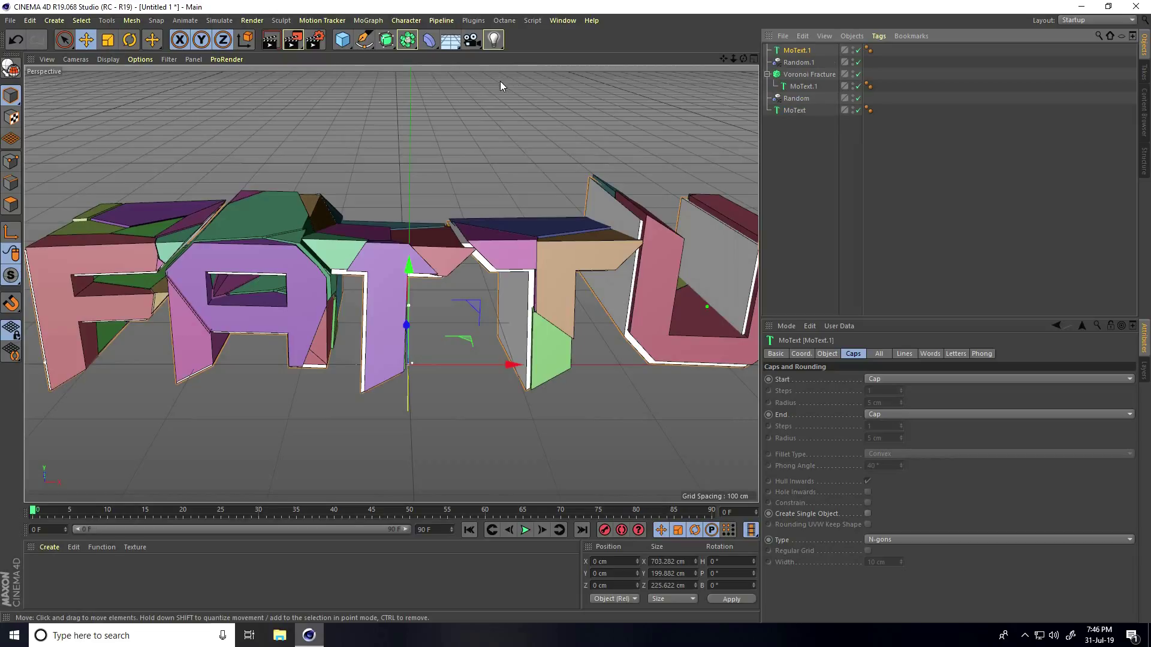
{"action": "left_click", "coordinate": [407, 40]}
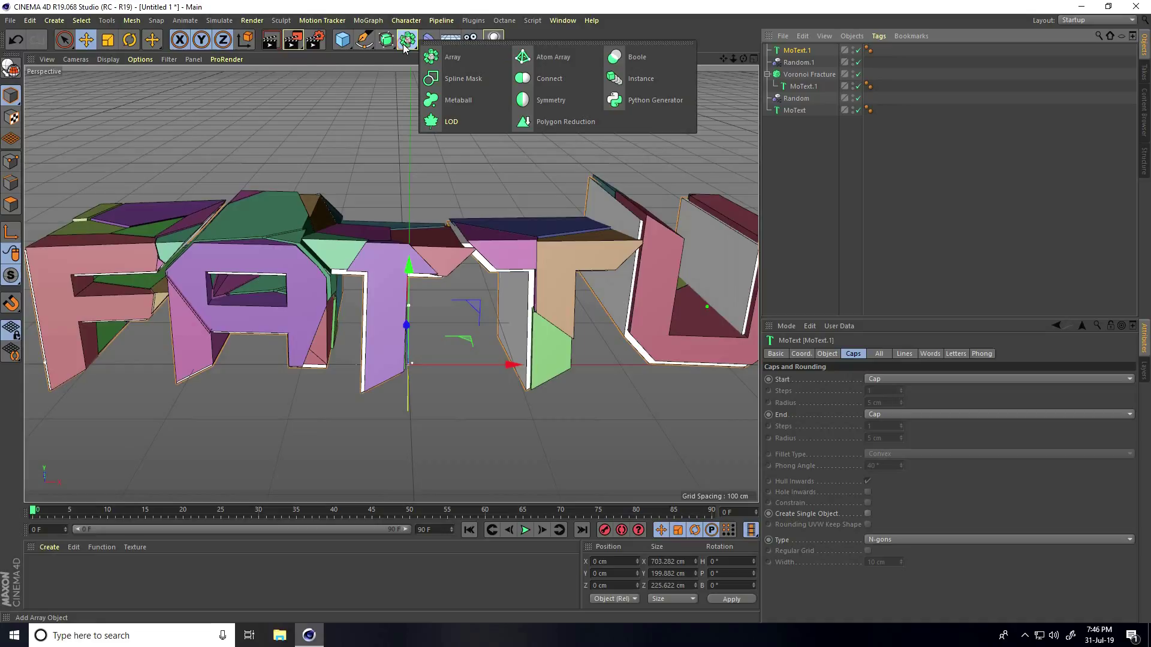
{"action": "left_click", "coordinate": [560, 61]}
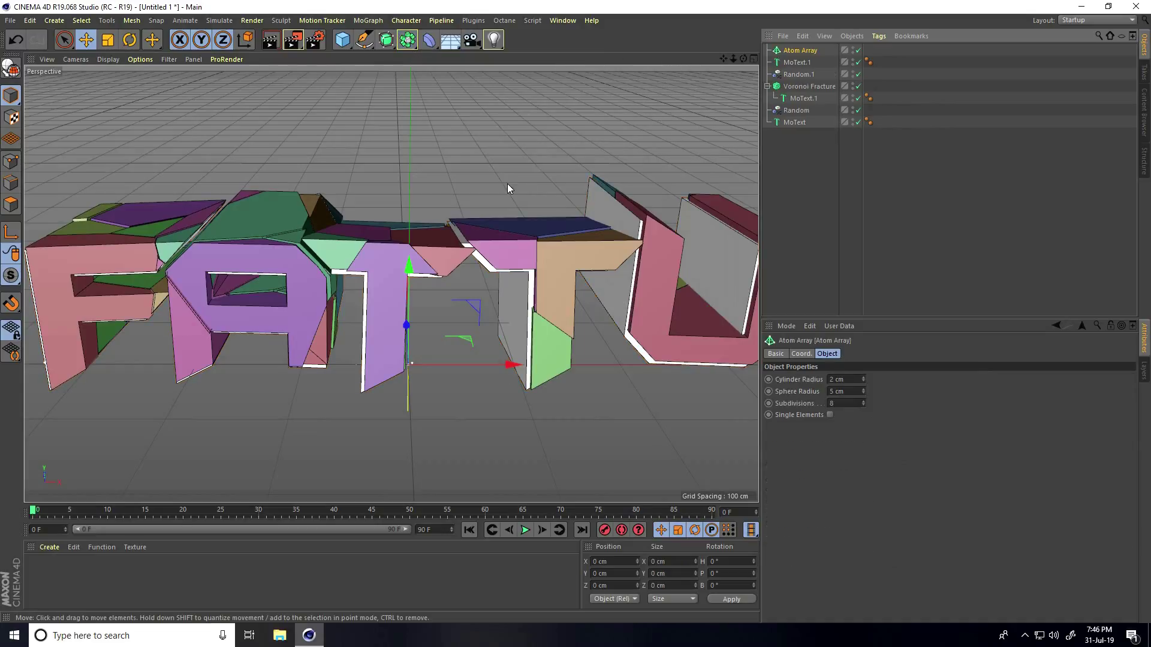
{"action": "left_click", "coordinate": [794, 63]}
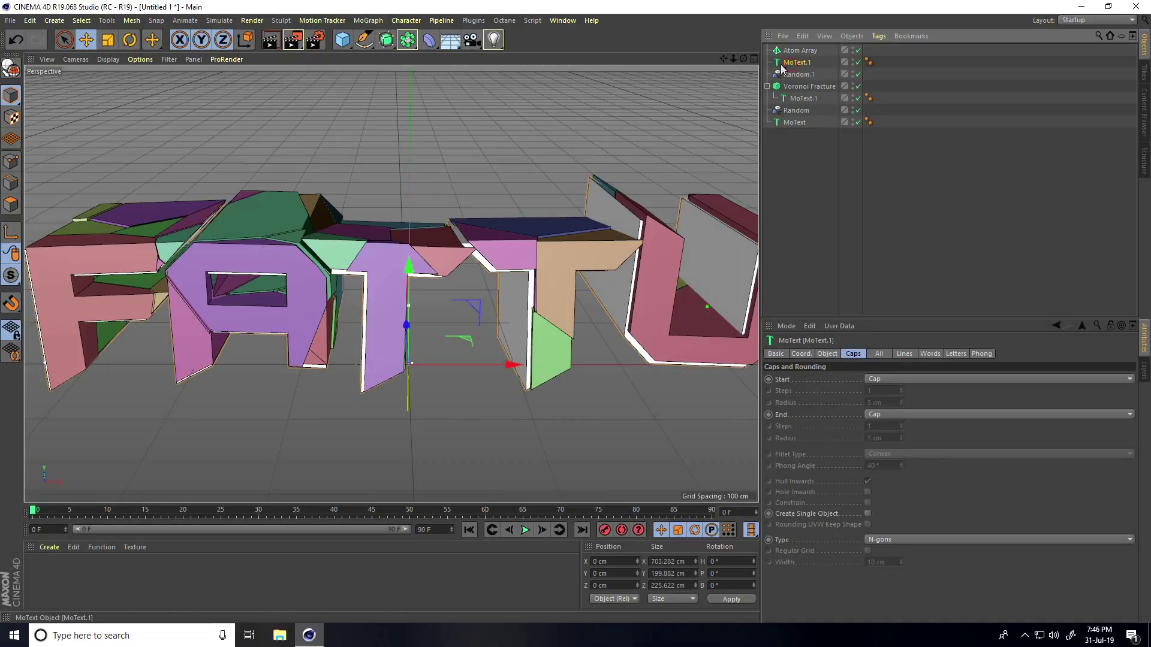
{"action": "left_click_drag", "start_coordinate": [797, 69], "coordinate": [799, 51]}
Set the Atom Array sphere radius to 10 cm with 16 subdivisions.
{"action": "scroll", "coordinate": [461, 267], "scroll_direction": "up", "scroll_amount": 3}
{"action": "mouse_move", "coordinate": [469, 255]}
{"action": "left_mouse_down", "text": "alt"}
{"action": "mouse_move", "coordinate": [482, 223]}
{"action": "mouse_move", "coordinate": [498, 235]}
{"action": "mouse_move", "coordinate": [476, 258]}
{"action": "left_mouse_up", "text": "alt"}
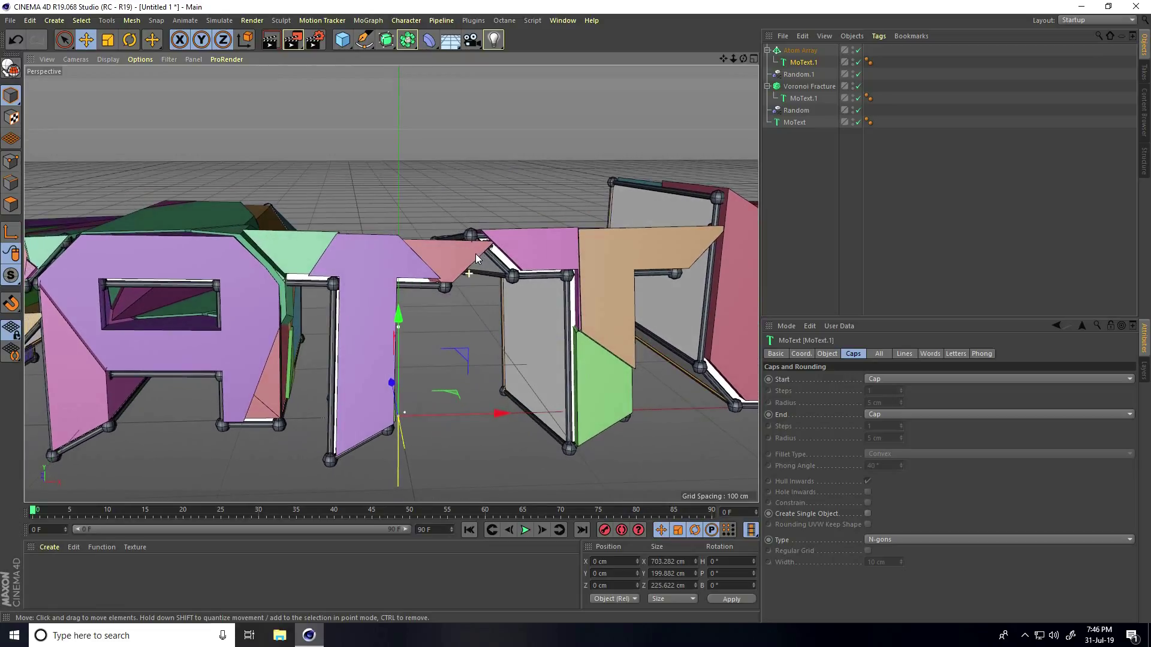
{"action": "left_click", "coordinate": [798, 51]}
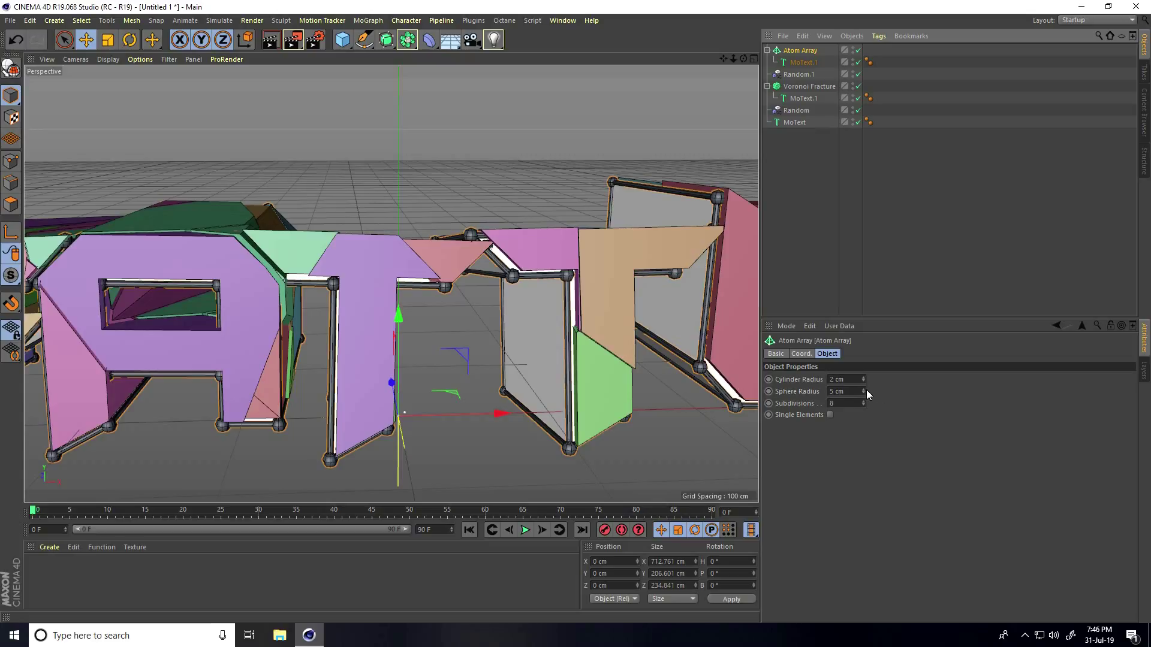
{"action": "double_click", "coordinate": [839, 390]}
{"action": "type", "text": "10"}
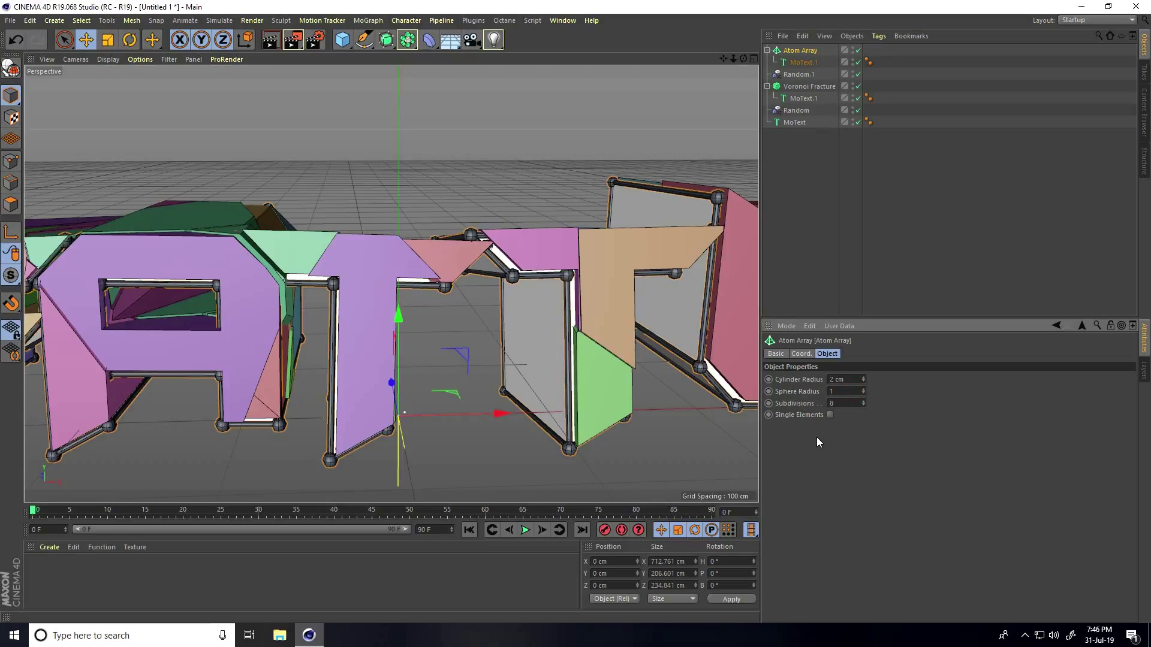
{"action": "key", "text": "Return"}
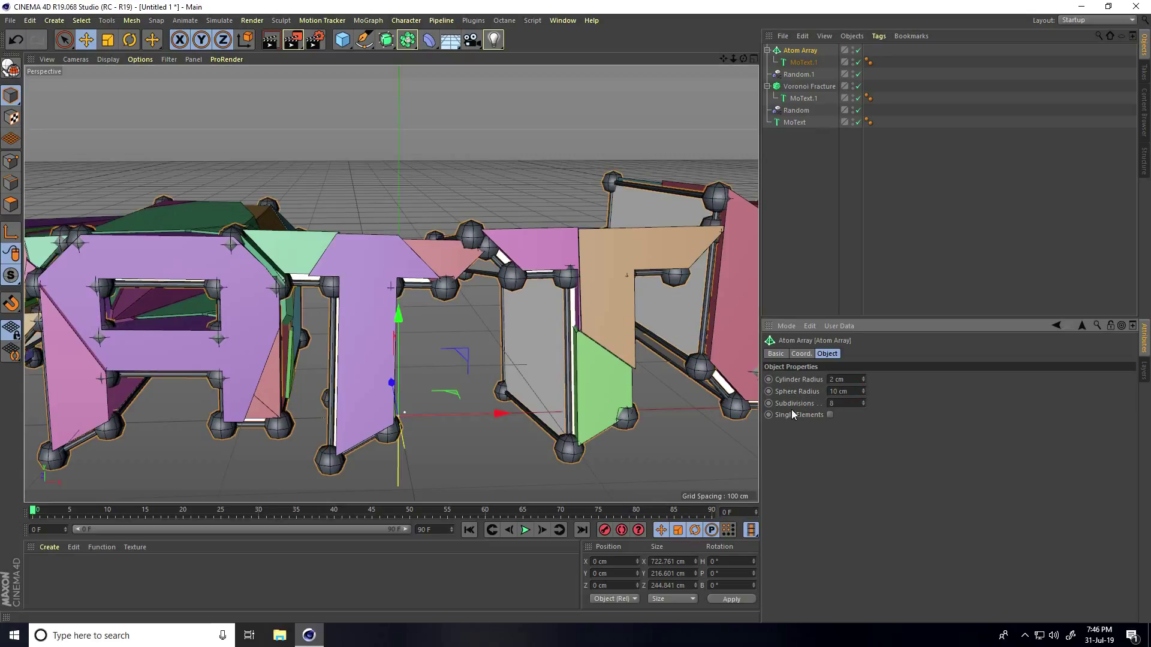
{"action": "type", "text": "16"}
{"action": "key", "text": "Return"}
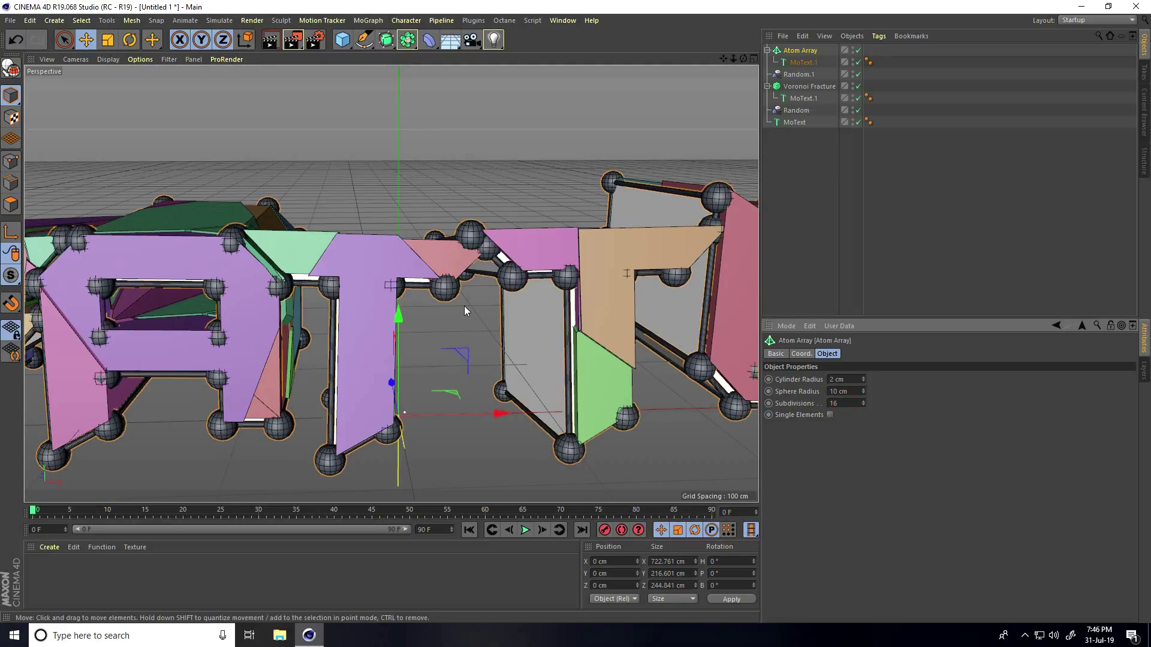
Raise atom subdivisions to 24, preview-render, and pull back to see the whole title.
{"action": "scroll", "coordinate": [496, 225], "scroll_direction": "up", "scroll_amount": 10}
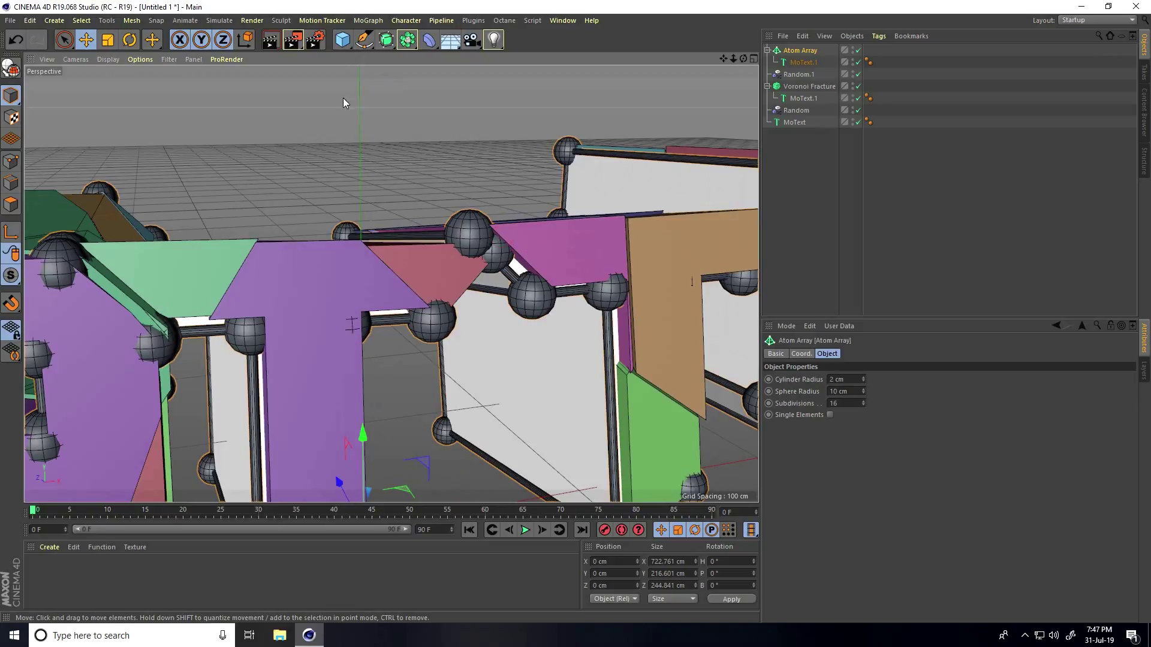
{"action": "left_click", "coordinate": [271, 42]}
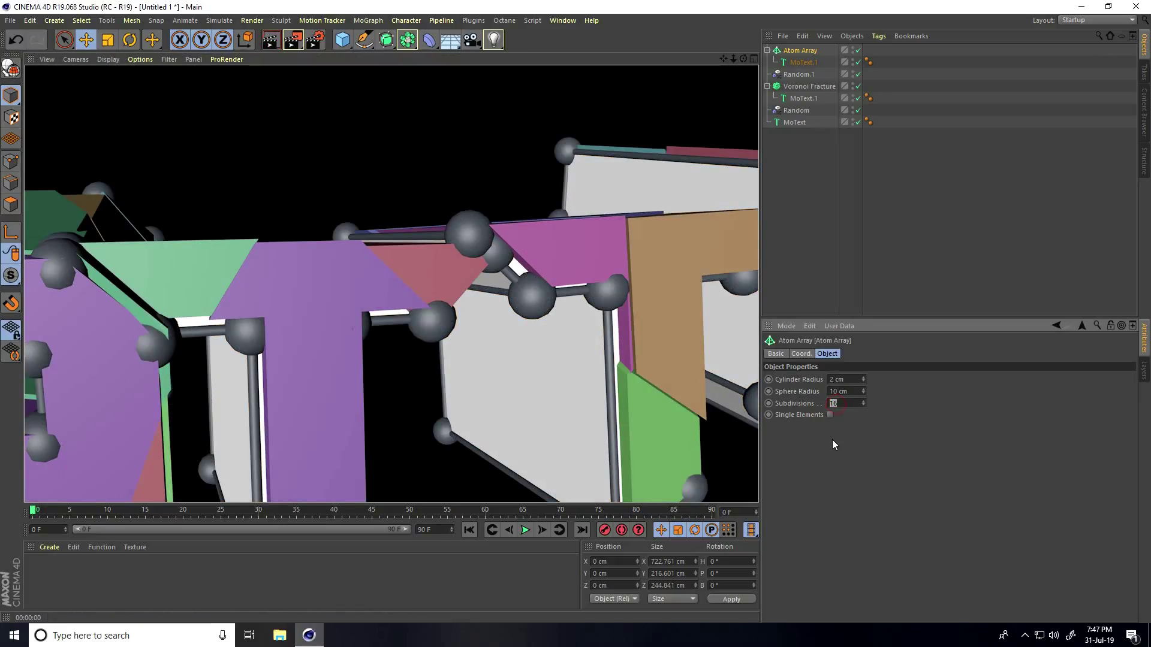
{"action": "key", "text": "Return"}
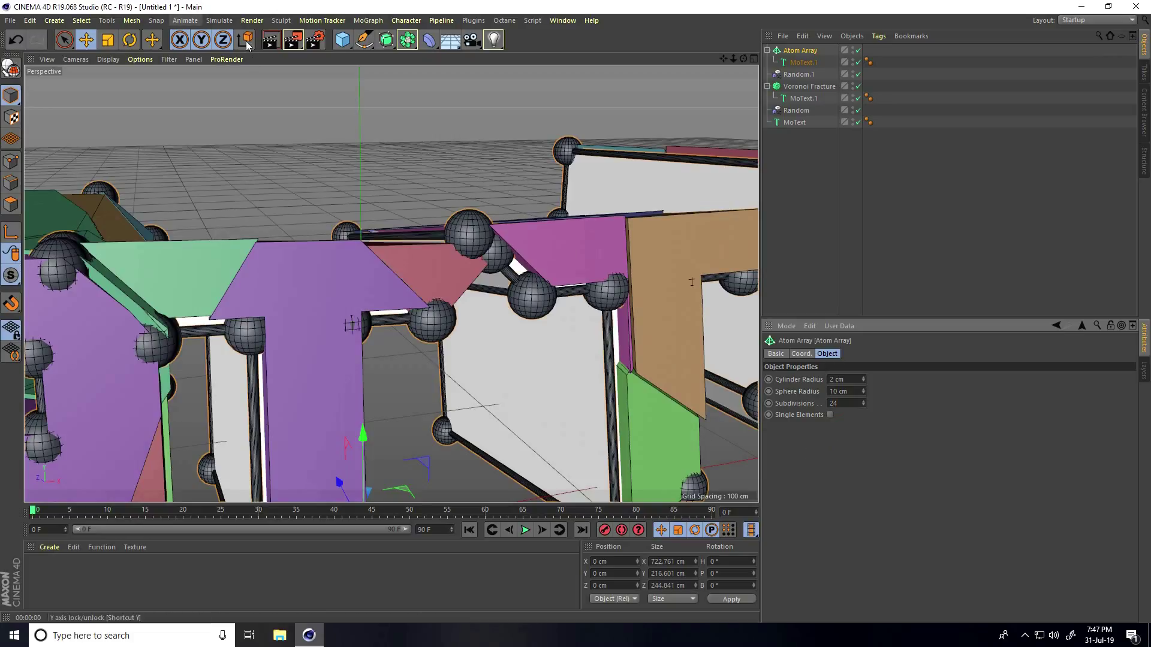
{"action": "left_click", "coordinate": [271, 42]}
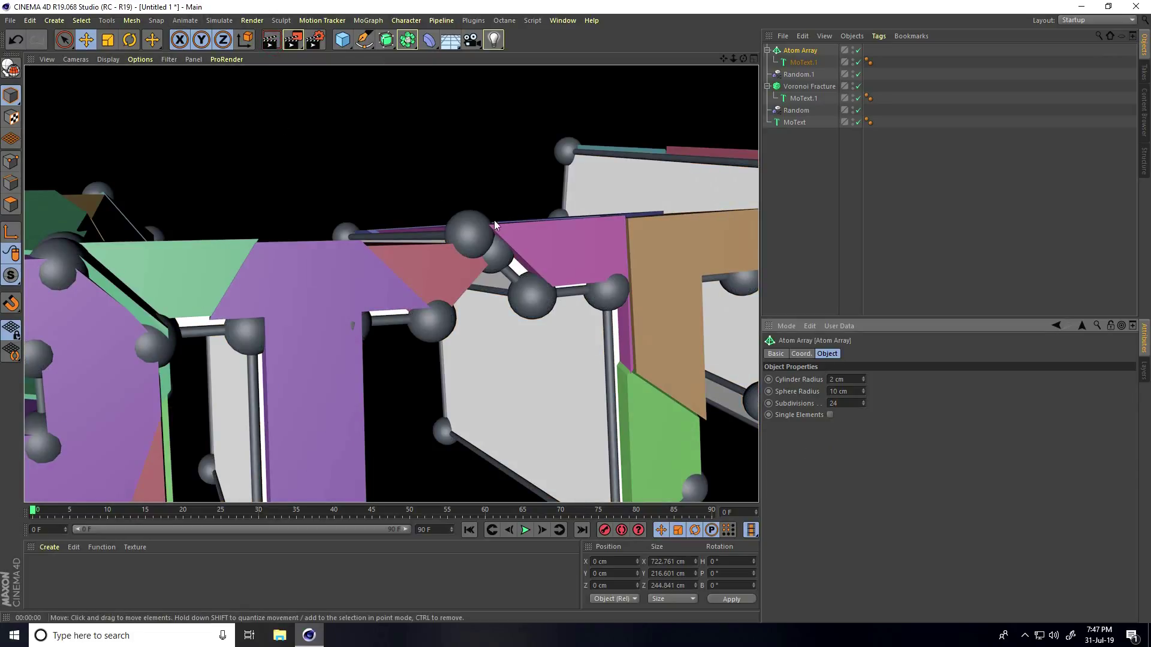
{"action": "scroll", "coordinate": [373, 182], "scroll_direction": "down", "scroll_amount": 5}
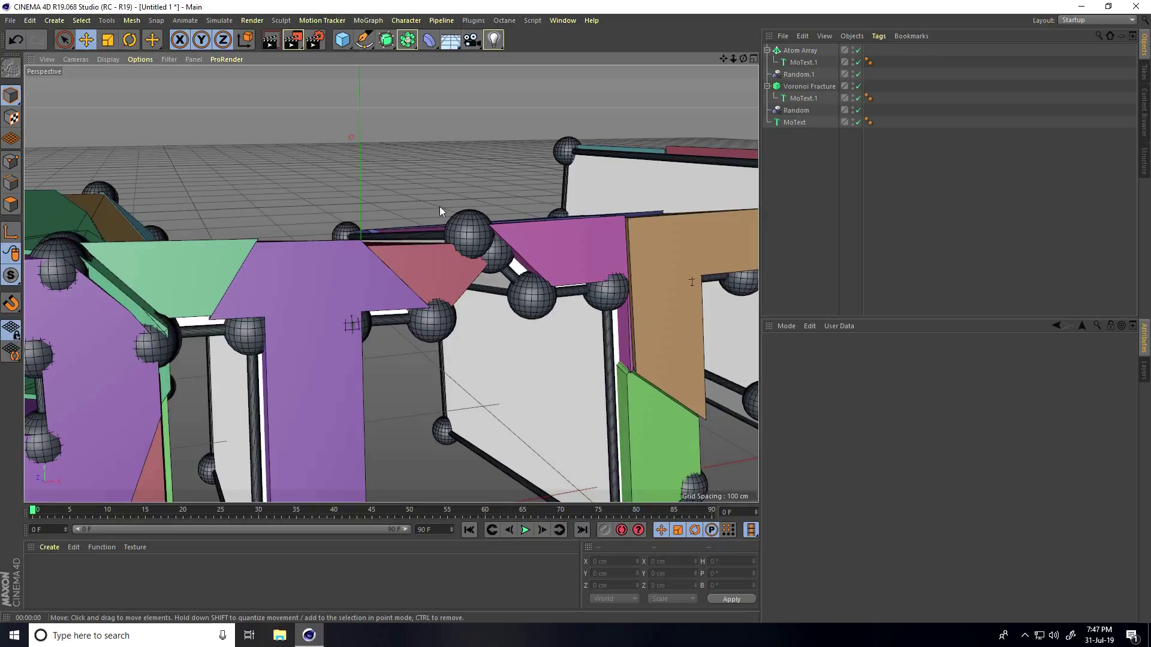
{"action": "left_click", "coordinate": [431, 264]}
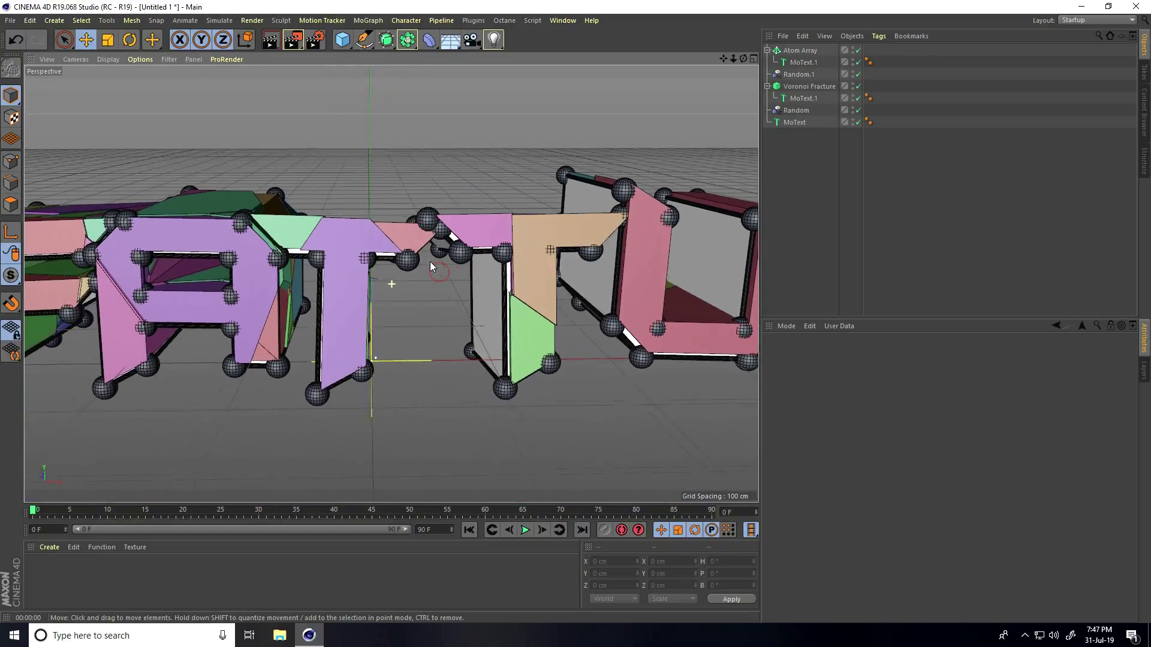
{"action": "left_click_drag", "start_coordinate": [430, 261], "coordinate": [391, 278], "text": "alt"}
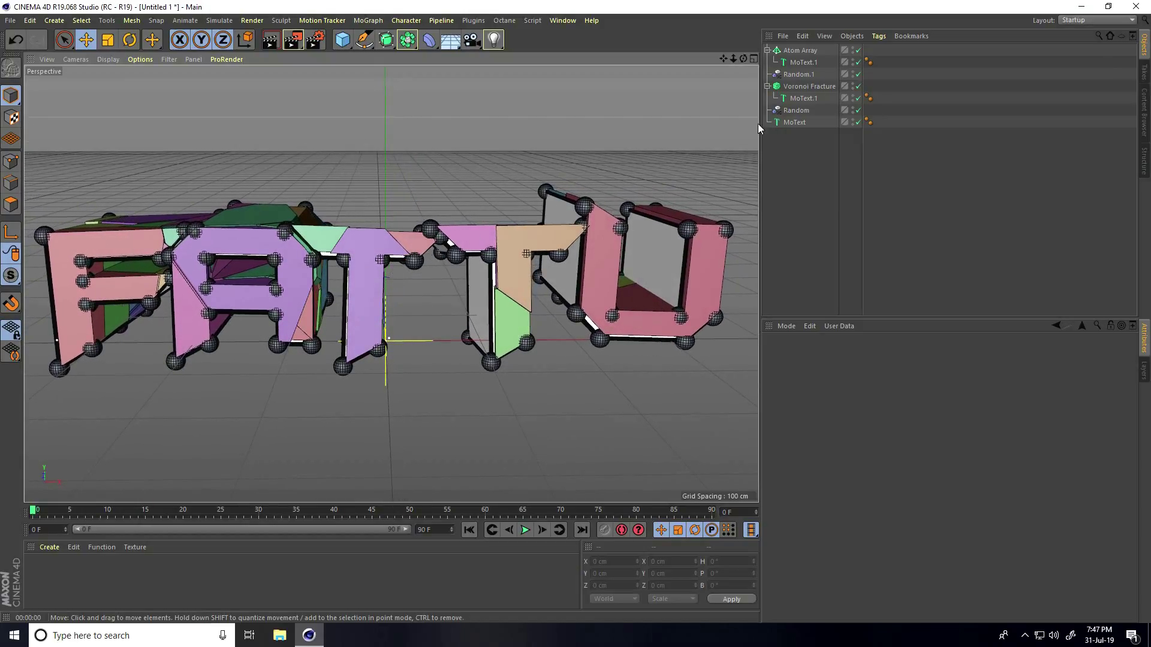
Add Random.2 under the Atom Array's MoText.1 with Deformation set to Point.
{"action": "left_click", "coordinate": [368, 21]}
{"action": "mouse_move", "coordinate": [369, 38]}
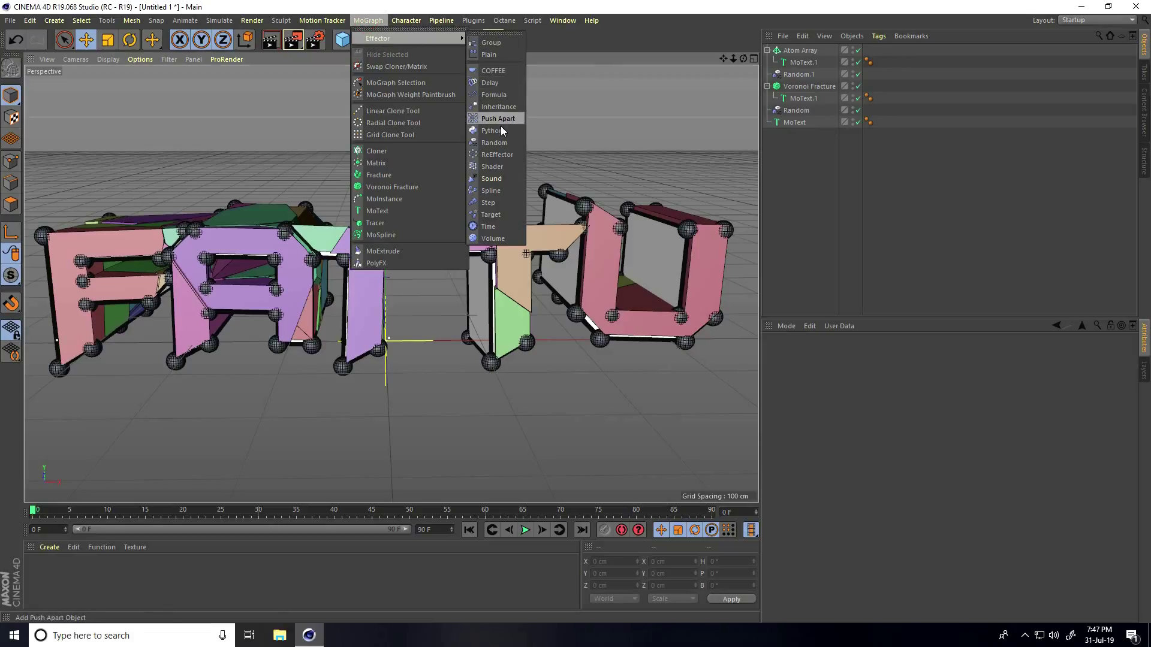
{"action": "left_click", "coordinate": [506, 142]}
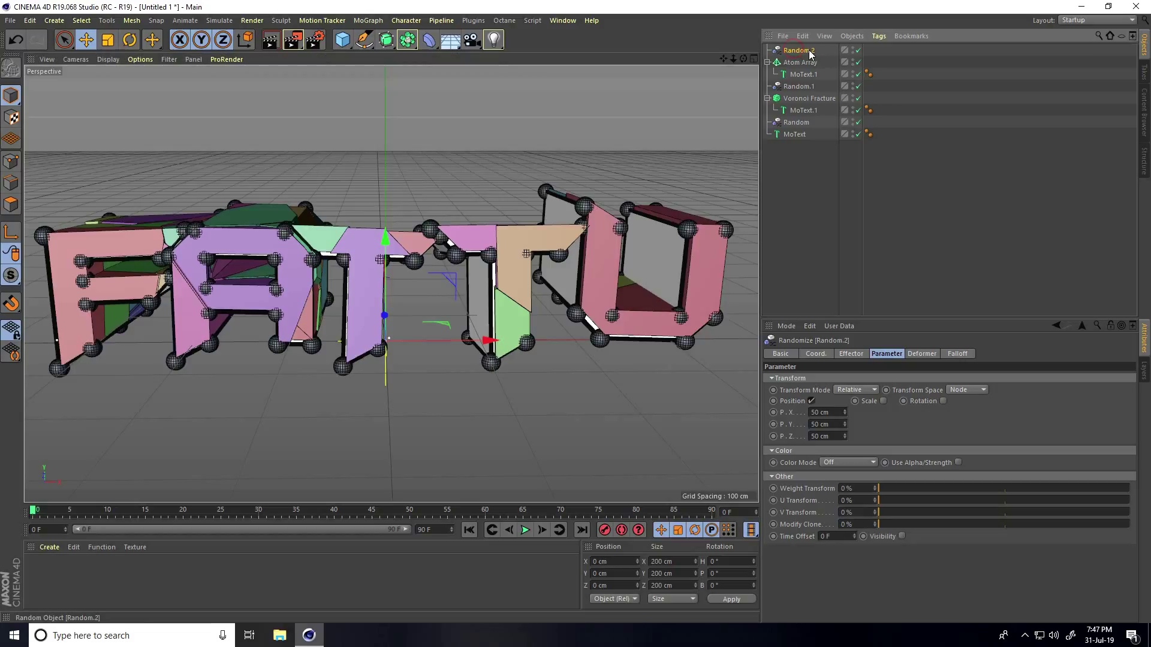
{"action": "left_click_drag", "start_coordinate": [806, 53], "coordinate": [816, 82]}
{"action": "left_click_drag", "start_coordinate": [807, 74], "coordinate": [803, 63]}
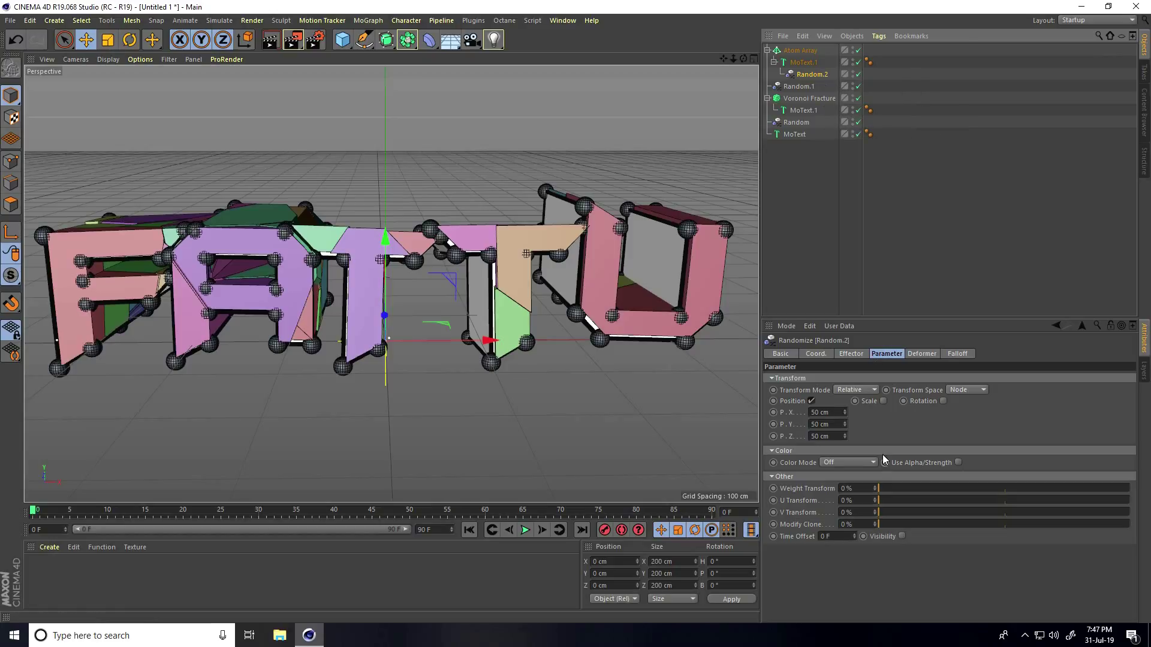
{"action": "left_click", "coordinate": [925, 354]}
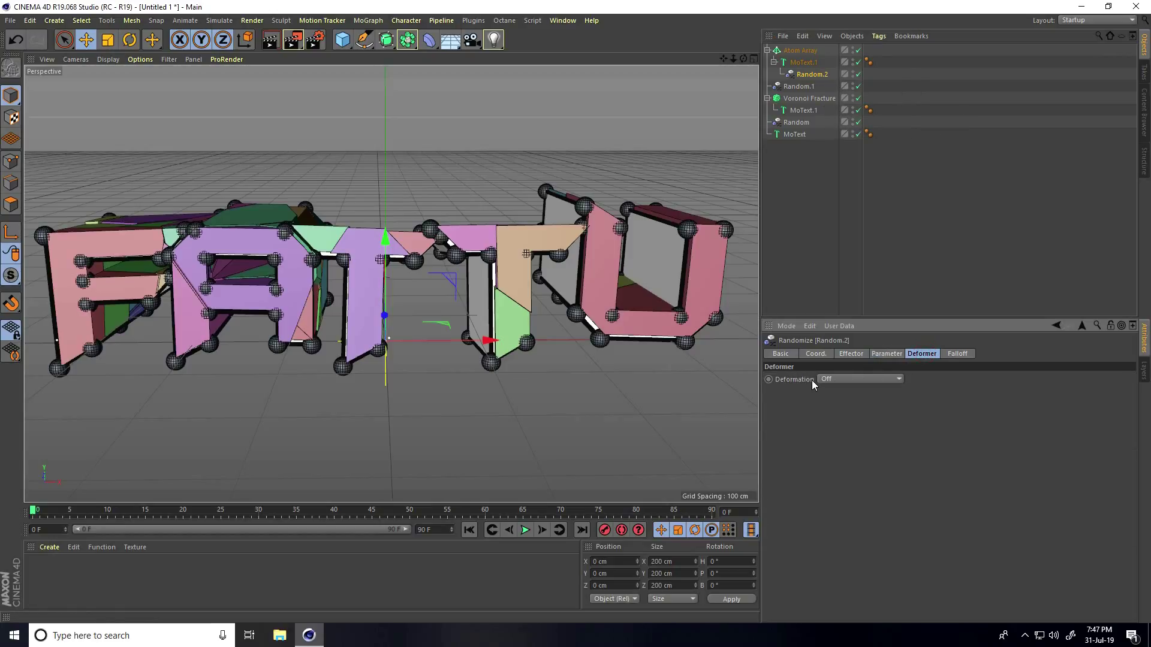
{"action": "left_click", "coordinate": [841, 380]}
{"action": "left_click", "coordinate": [836, 415]}
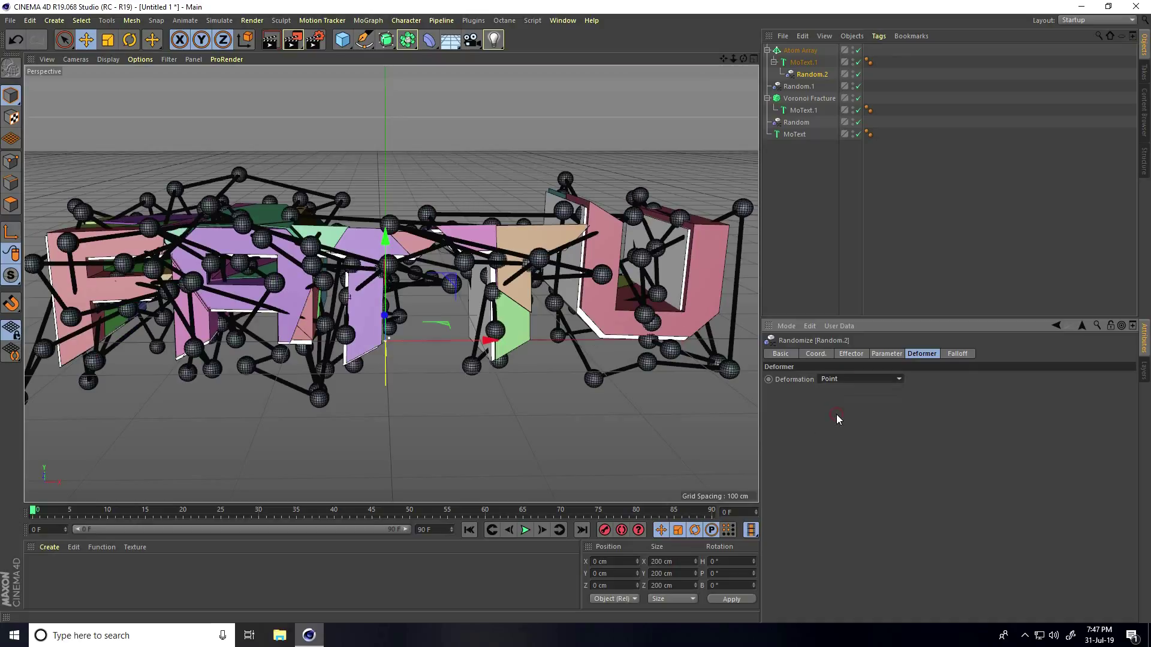
{"action": "left_click_drag", "start_coordinate": [437, 343], "coordinate": [341, 294], "text": "alt"}
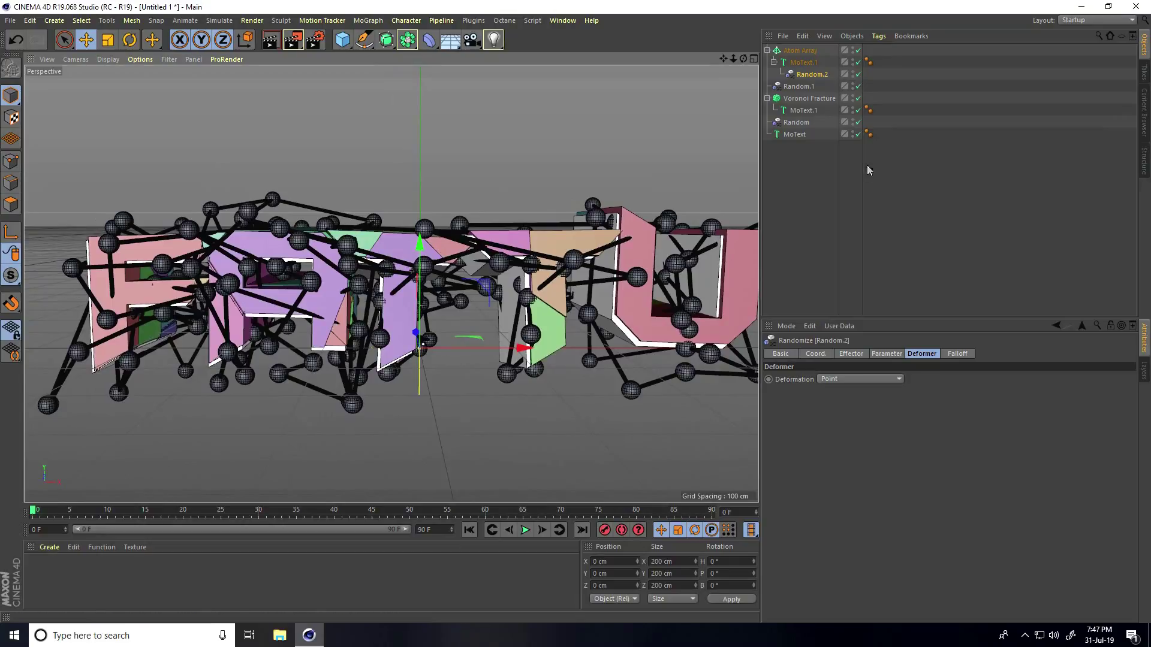
Set Random.2's strength to 50% and its seed to 12351.
{"action": "left_click", "coordinate": [850, 355]}
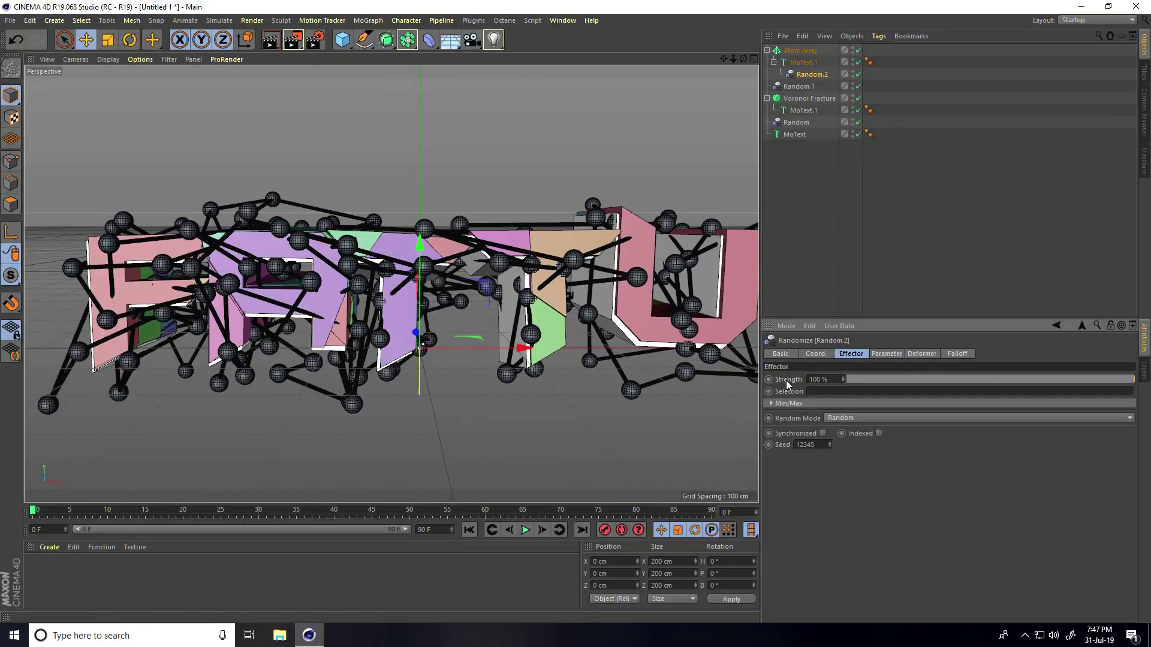
{"action": "left_click_drag", "start_coordinate": [1118, 379], "coordinate": [991, 383]}
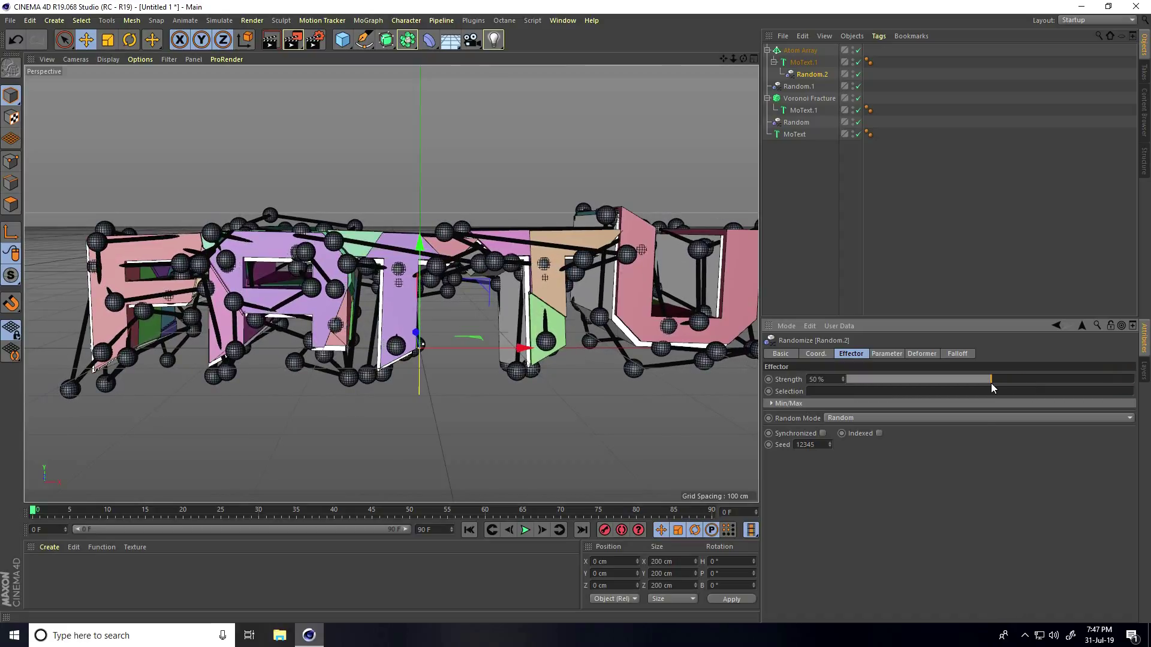
{"action": "left_click", "coordinate": [828, 442]}
{"action": "left_click", "coordinate": [829, 442]}
{"action": "left_click", "coordinate": [829, 443]}
{"action": "left_click", "coordinate": [828, 442]}
{"action": "left_click", "coordinate": [829, 442]}
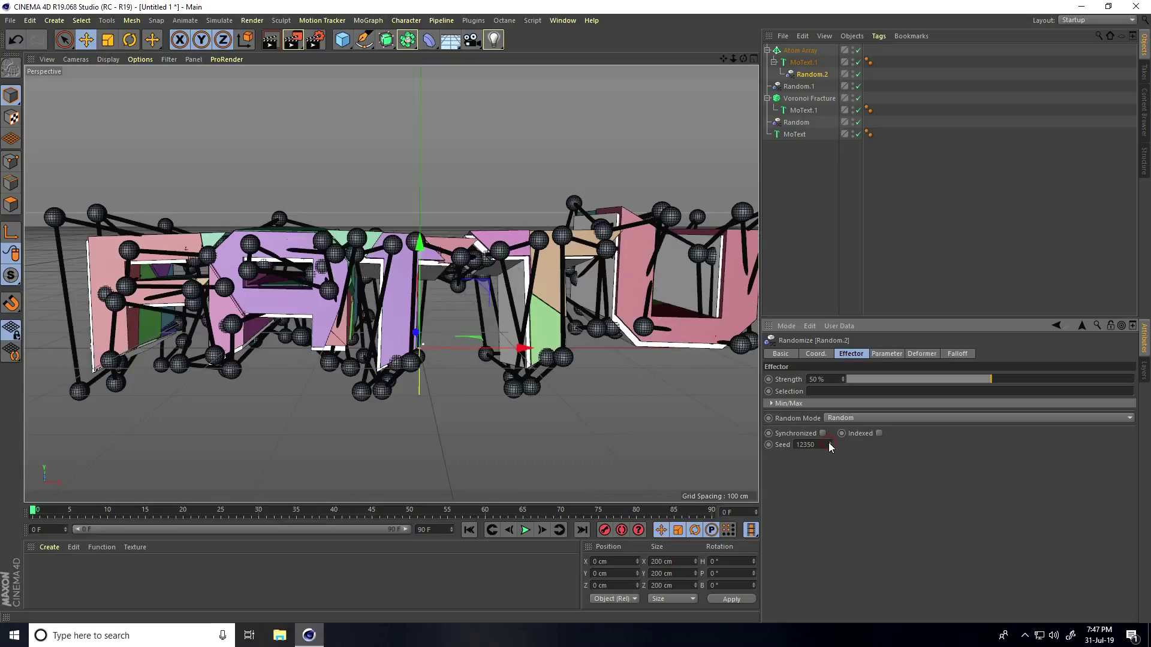
{"action": "left_click", "coordinate": [829, 442]}
{"action": "left_click_drag", "start_coordinate": [629, 258], "coordinate": [459, 271], "text": "alt"}
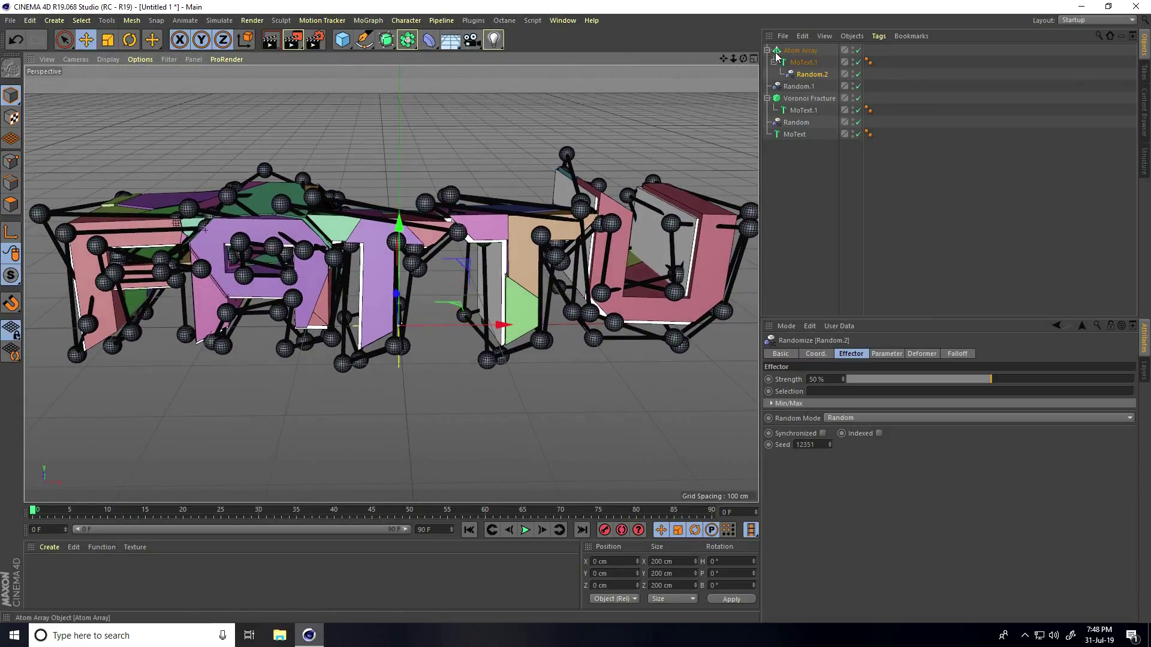
Group all title objects under a new null named 'FATTU'.
{"action": "left_click", "coordinate": [347, 45]}
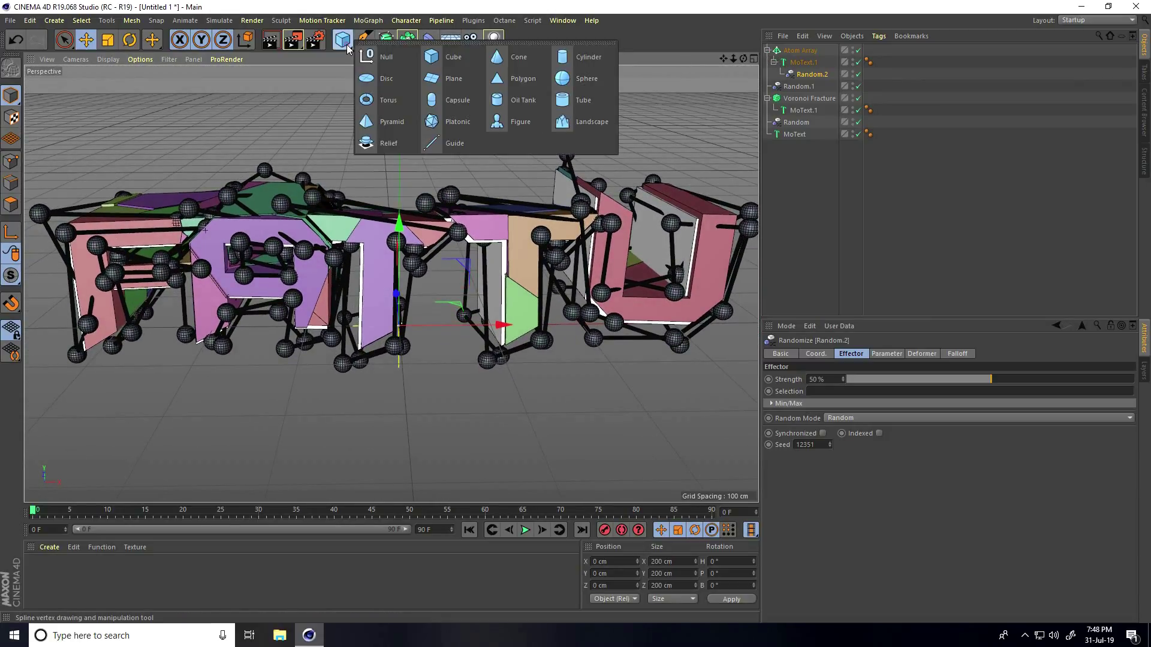
{"action": "left_click", "coordinate": [386, 60]}
{"action": "left_click_drag", "start_coordinate": [781, 202], "coordinate": [790, 53]}
{"action": "left_click", "coordinate": [767, 50]}
{"action": "double_click", "coordinate": [788, 51]}
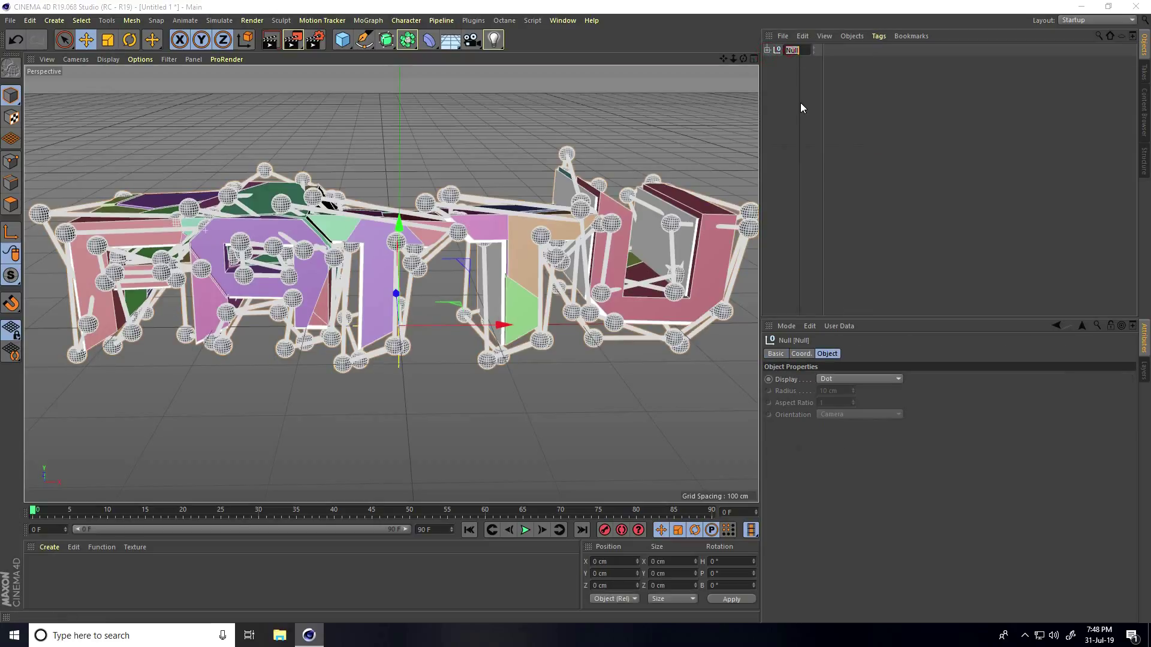
{"action": "type", "text": "FATTU"}
{"action": "key", "text": "Return"}
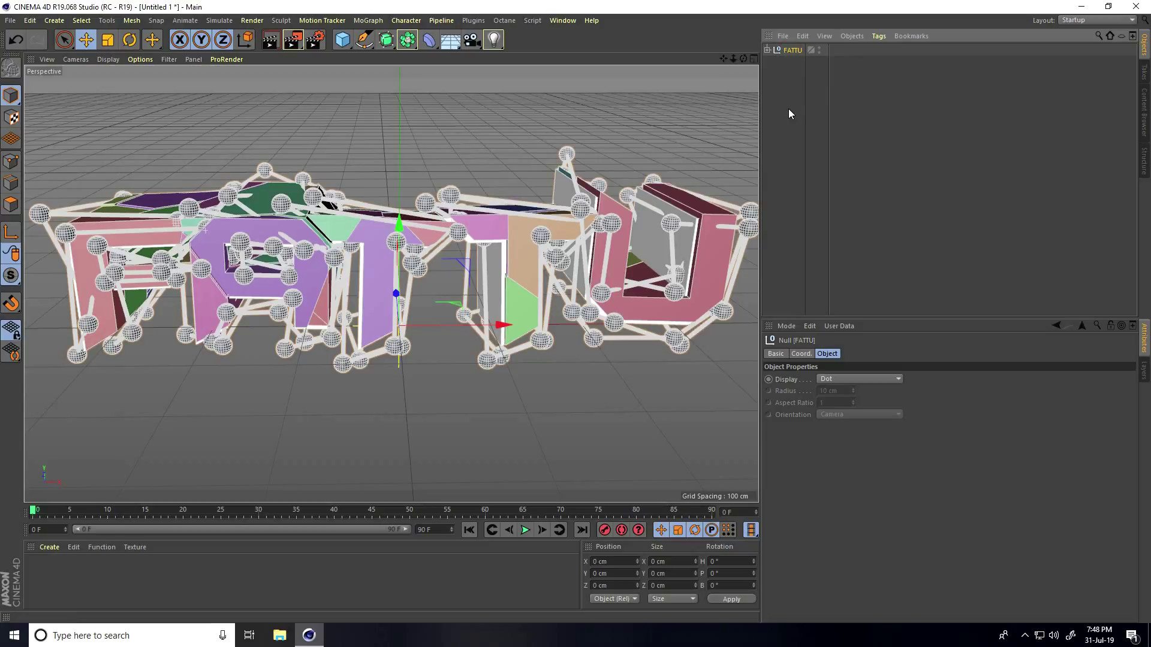
Duplicate the FATTU group and lower the FATTU.1 copy to Y -216.319 cm.
{"action": "key", "text": "ctrl+c"}
{"action": "key", "text": "ctrl+v"}
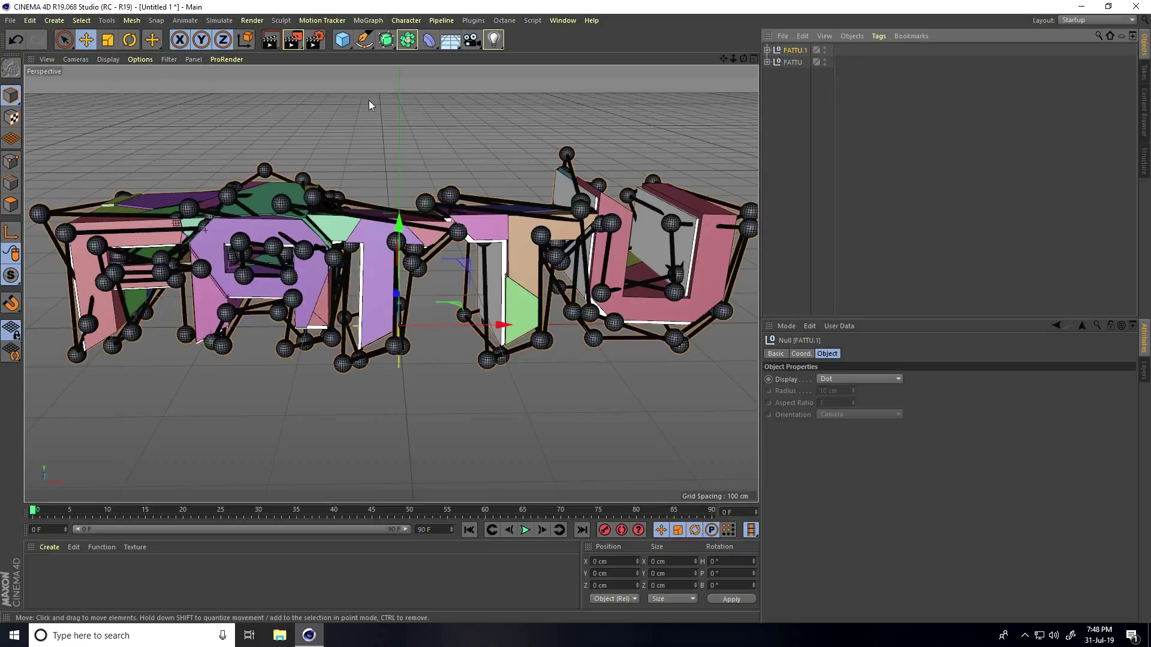
{"action": "scroll", "coordinate": [314, 118], "scroll_direction": "down", "scroll_amount": 2}
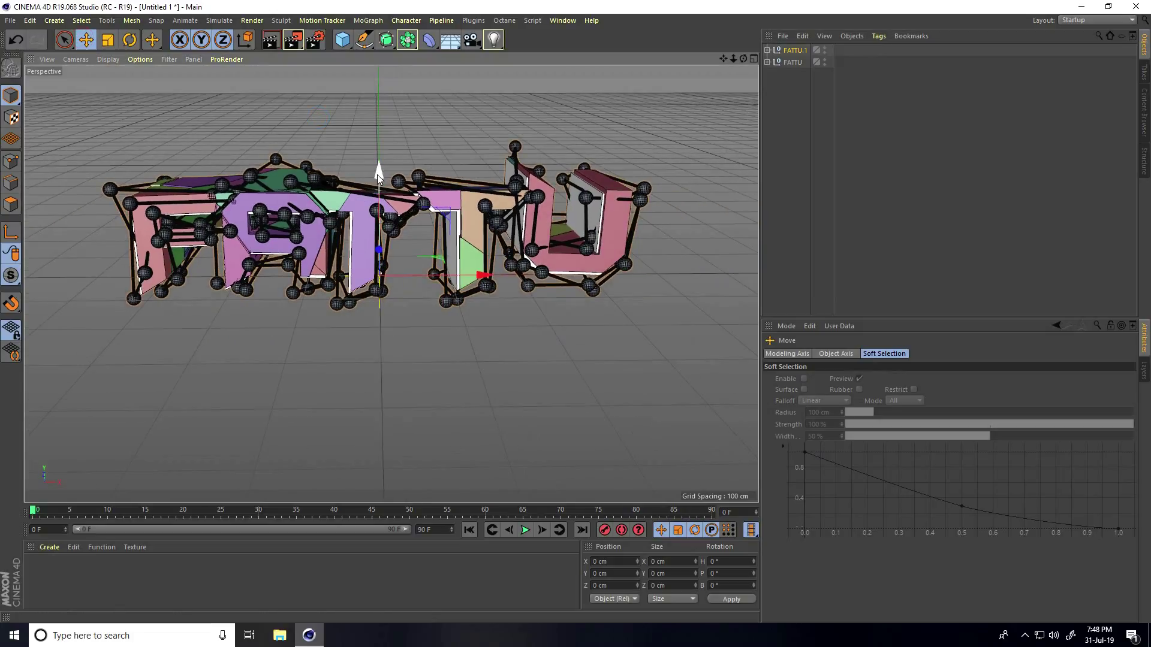
{"action": "left_click_drag", "start_coordinate": [377, 175], "coordinate": [378, 285]}
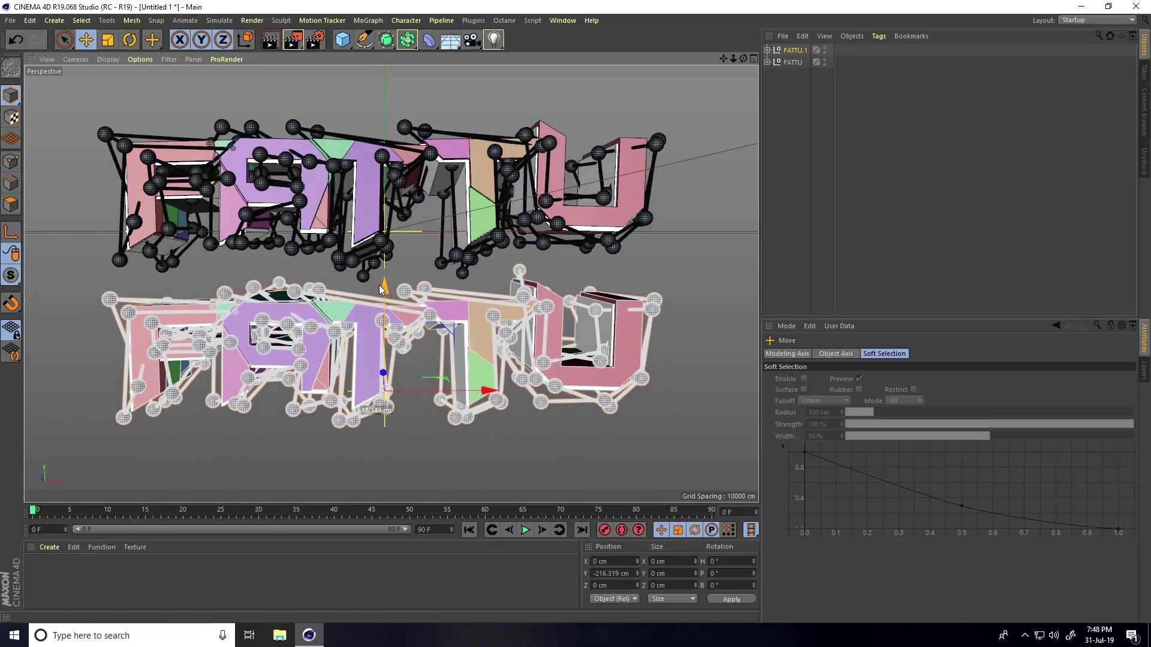
Rename the copied FATTU.1 group to TUTORIAL.
{"action": "left_click", "coordinate": [418, 246]}
{"action": "left_click_drag", "start_coordinate": [365, 350], "coordinate": [364, 356], "text": "alt"}
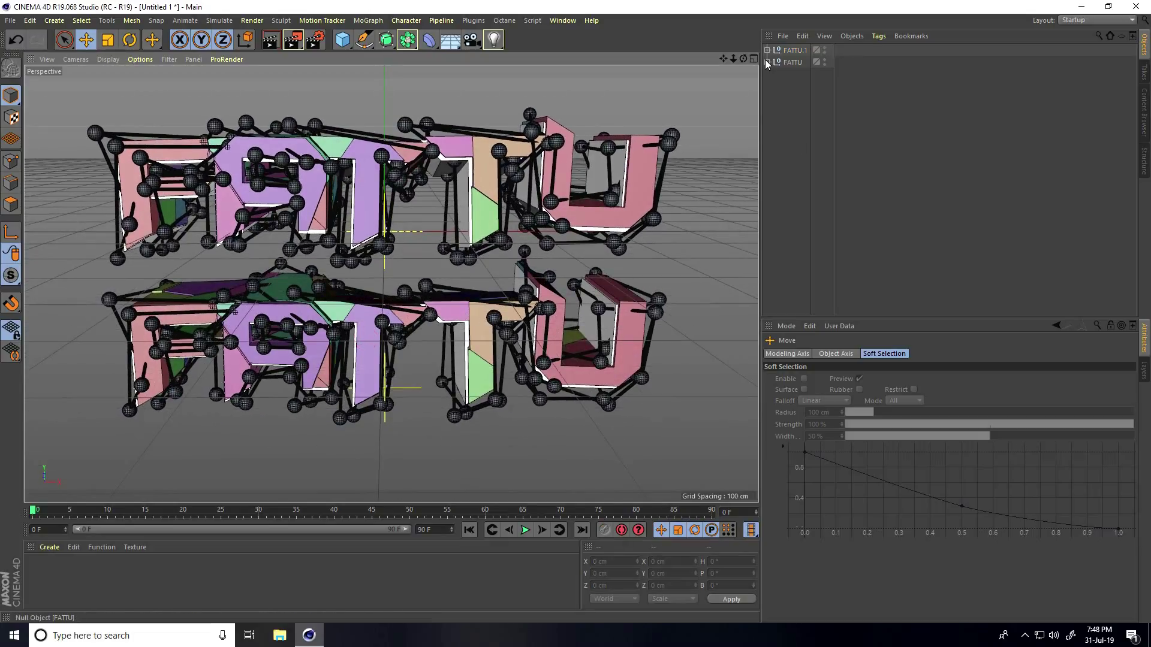
{"action": "double_click", "coordinate": [790, 51]}
{"action": "type", "text": "TUTORIAL"}
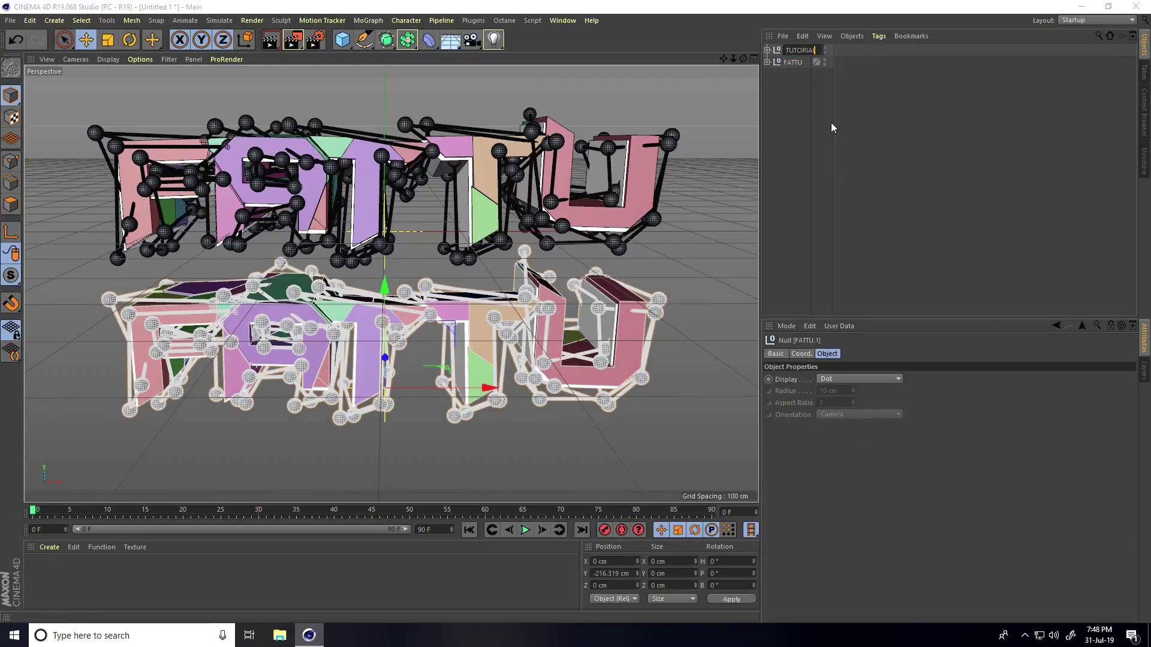
{"action": "key", "text": "Return"}
Change the text of the group's MoText and both MoText.1 objects to TUTORIAL.
{"action": "left_click", "coordinate": [767, 50]}
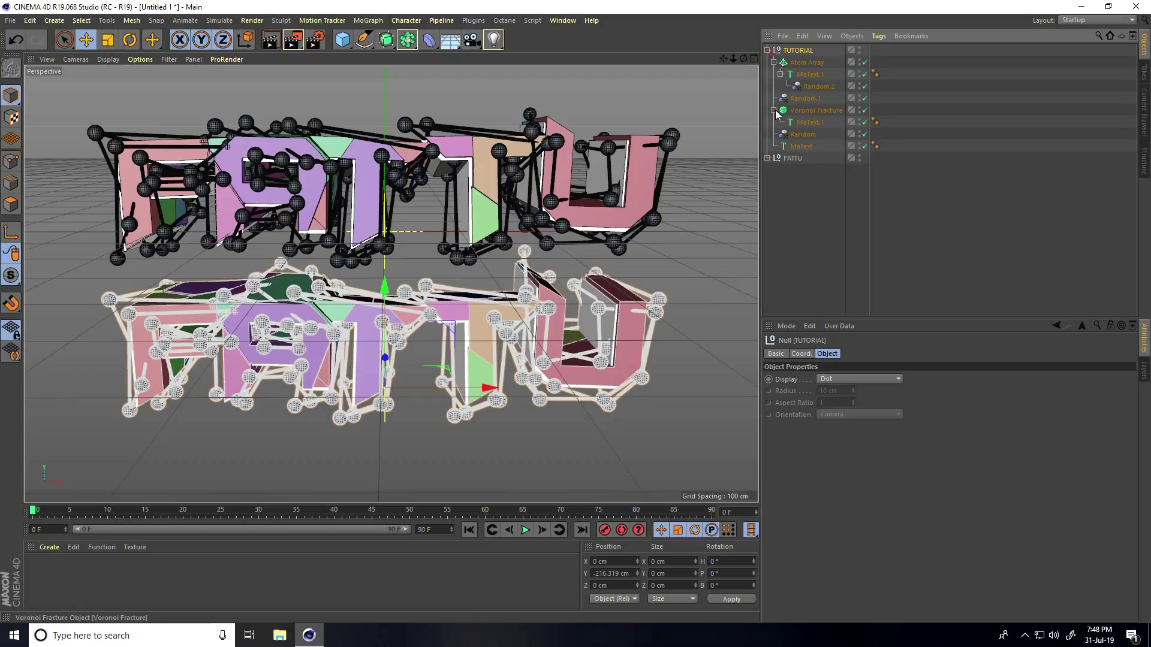
{"action": "left_click", "coordinate": [801, 146]}
{"action": "left_click", "coordinate": [827, 353]}
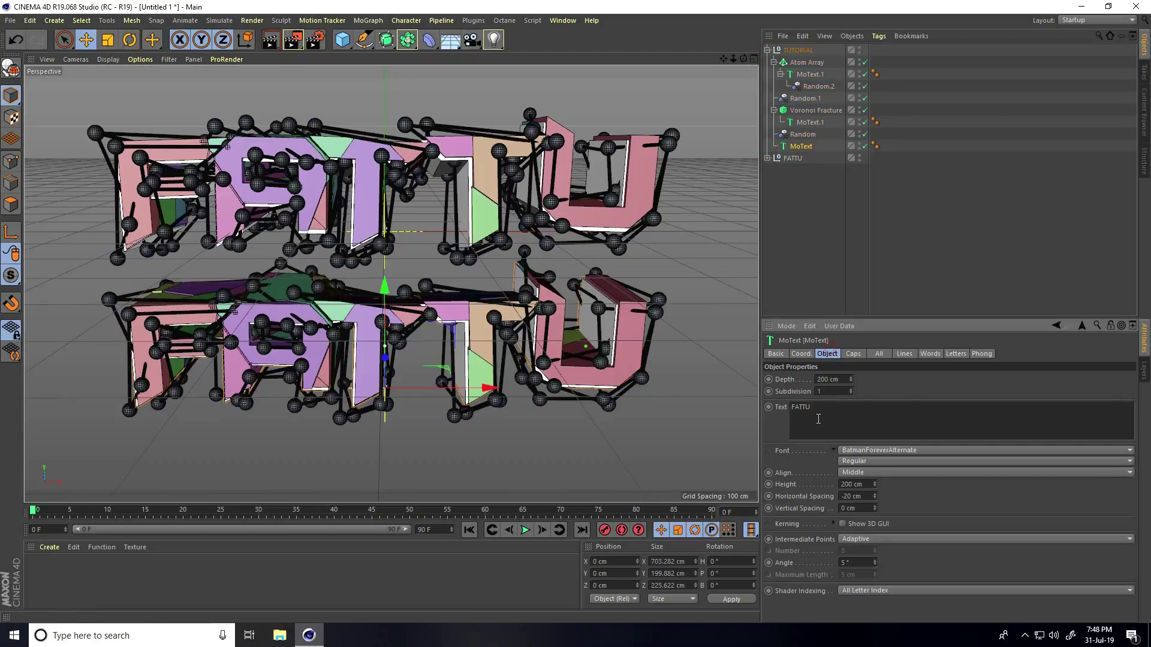
{"action": "type", "text": "TUTORIAL"}
{"action": "key", "text": "ctrl+a"}
{"action": "left_click", "coordinate": [809, 122]}
{"action": "double_click", "coordinate": [803, 407]}
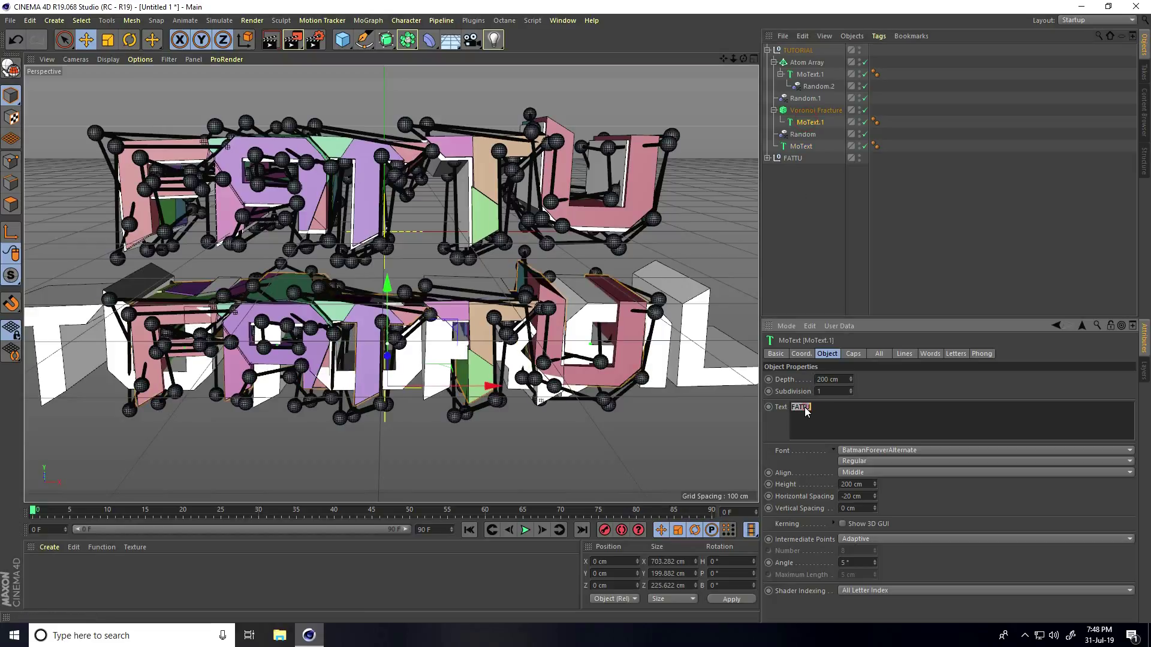
{"action": "key", "text": "ctrl+v"}
{"action": "left_click", "coordinate": [810, 73]}
{"action": "left_click", "coordinate": [800, 407]}
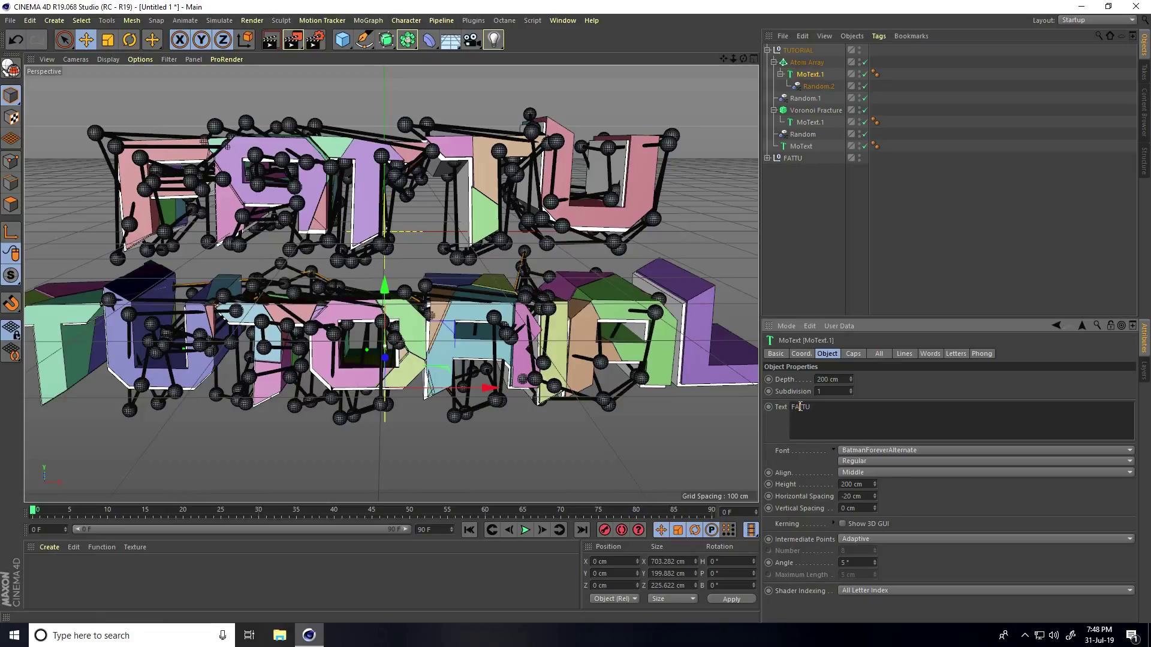
Frame both titles in the view and select FATTU's Random.2 effector.
{"action": "left_click", "coordinate": [612, 441]}
{"action": "left_click_drag", "start_coordinate": [611, 441], "coordinate": [462, 344], "text": "alt"}
{"action": "scroll", "coordinate": [457, 354], "scroll_direction": "up", "scroll_amount": 6}
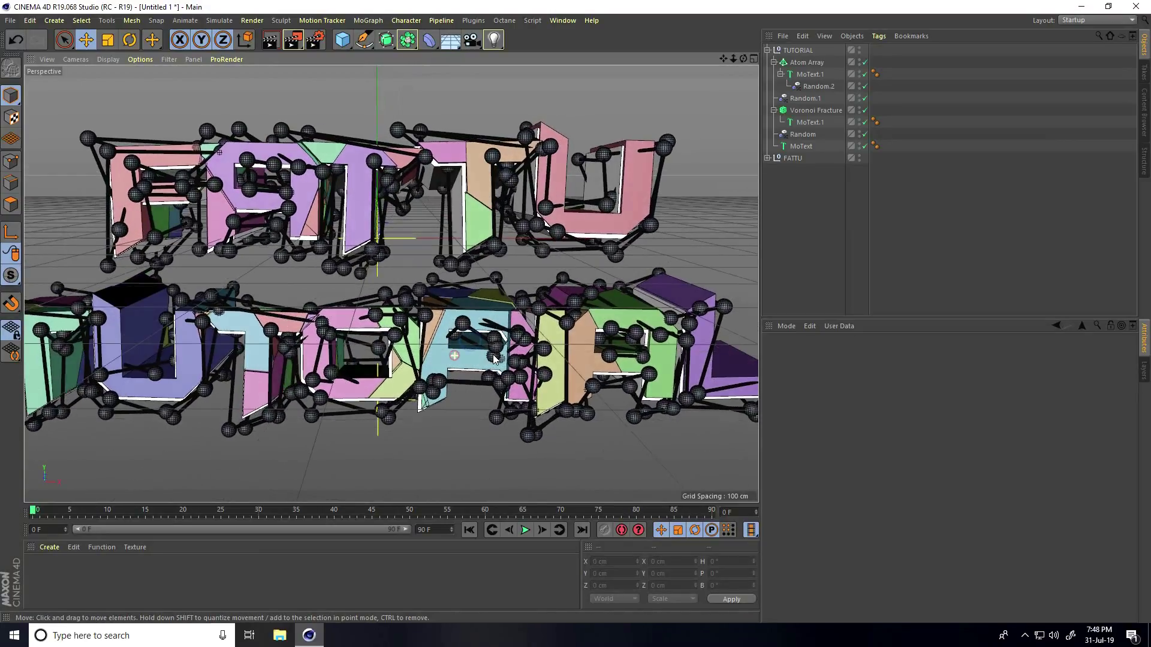
{"action": "middle_click_drag", "start_coordinate": [432, 316], "coordinate": [438, 359], "text": "alt"}
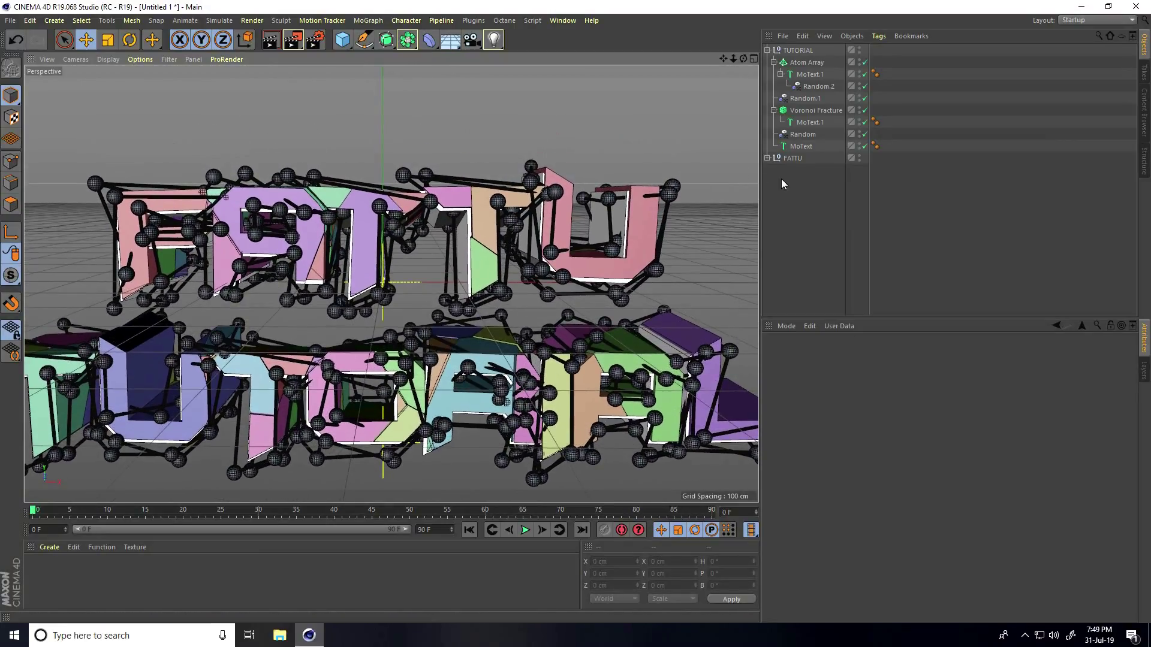
{"action": "left_click", "coordinate": [767, 158]}
{"action": "left_click", "coordinate": [804, 197]}
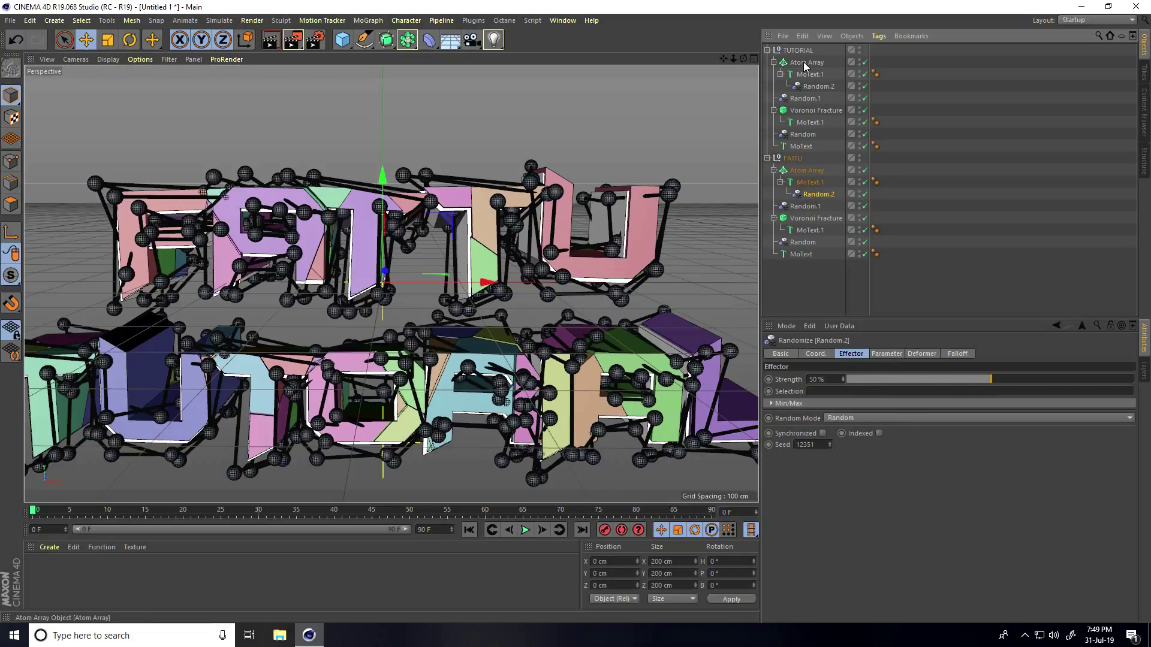
Set TUTORIAL's Random.2 effector to Strength 100% and Seed 12349.
{"action": "left_click", "coordinate": [817, 87]}
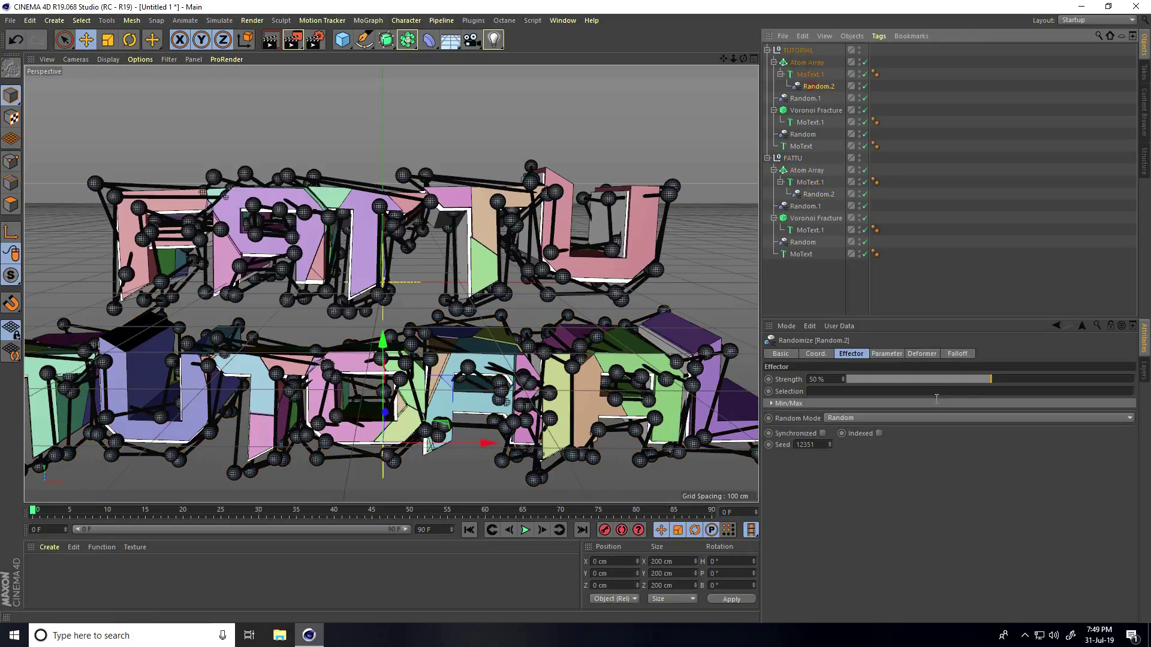
{"action": "left_click_drag", "start_coordinate": [986, 382], "coordinate": [1146, 384]}
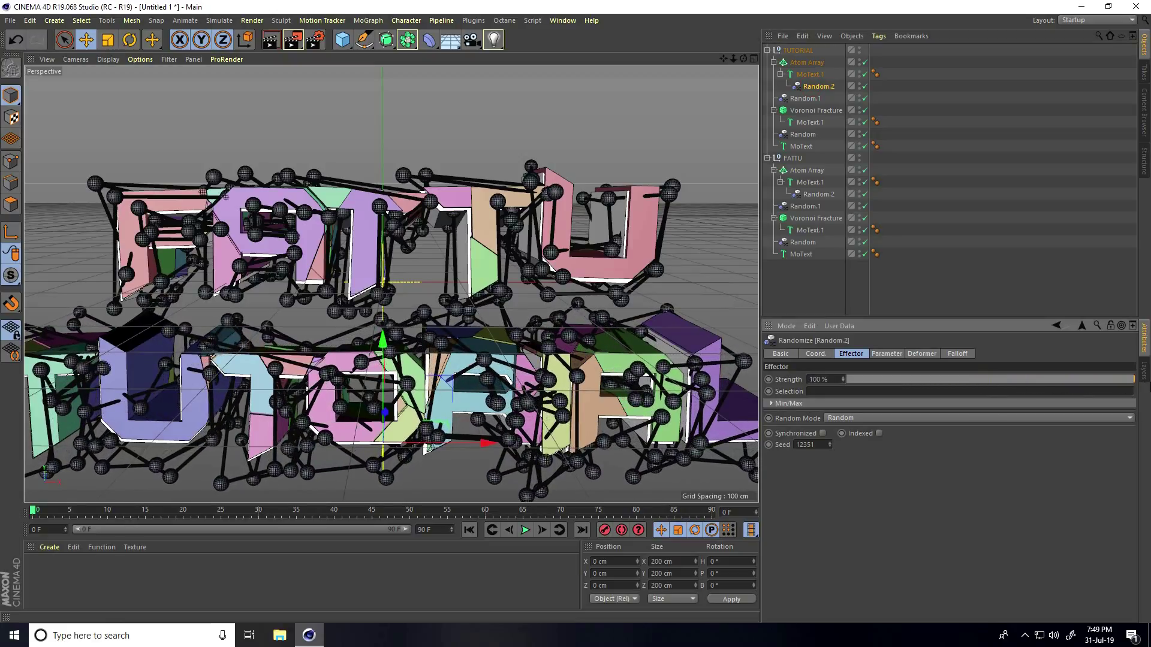
{"action": "middle_click_drag", "start_coordinate": [414, 434], "coordinate": [405, 379], "text": "alt"}
{"action": "double_click", "coordinate": [829, 447]}
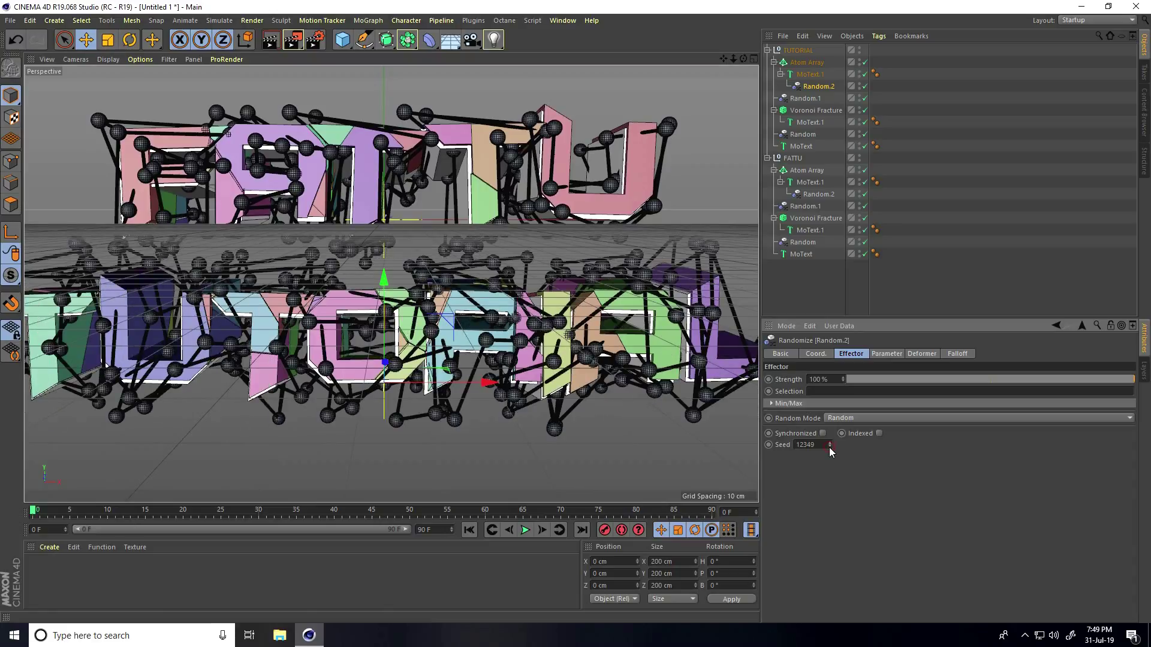
{"action": "left_click_drag", "start_coordinate": [399, 354], "coordinate": [402, 304], "text": "alt"}
Move the TUTORIAL group down below the FATTU title.
{"action": "left_click", "coordinate": [798, 50]}
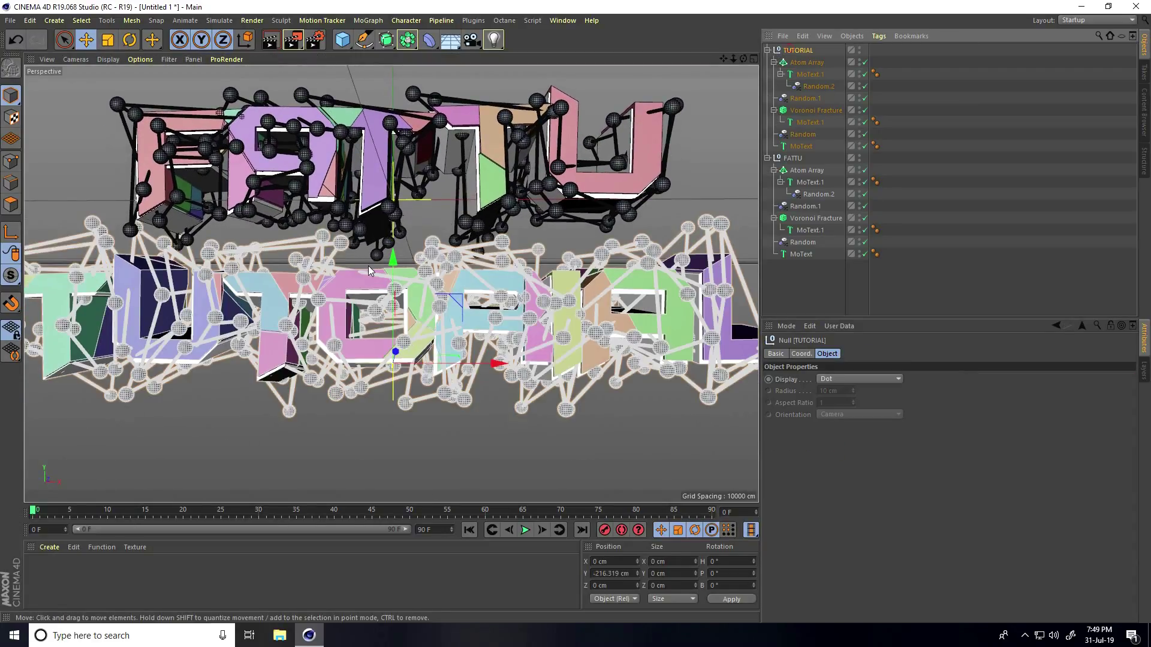
{"action": "left_click_drag", "start_coordinate": [393, 259], "coordinate": [355, 291]}
{"action": "left_click", "coordinate": [436, 216]}
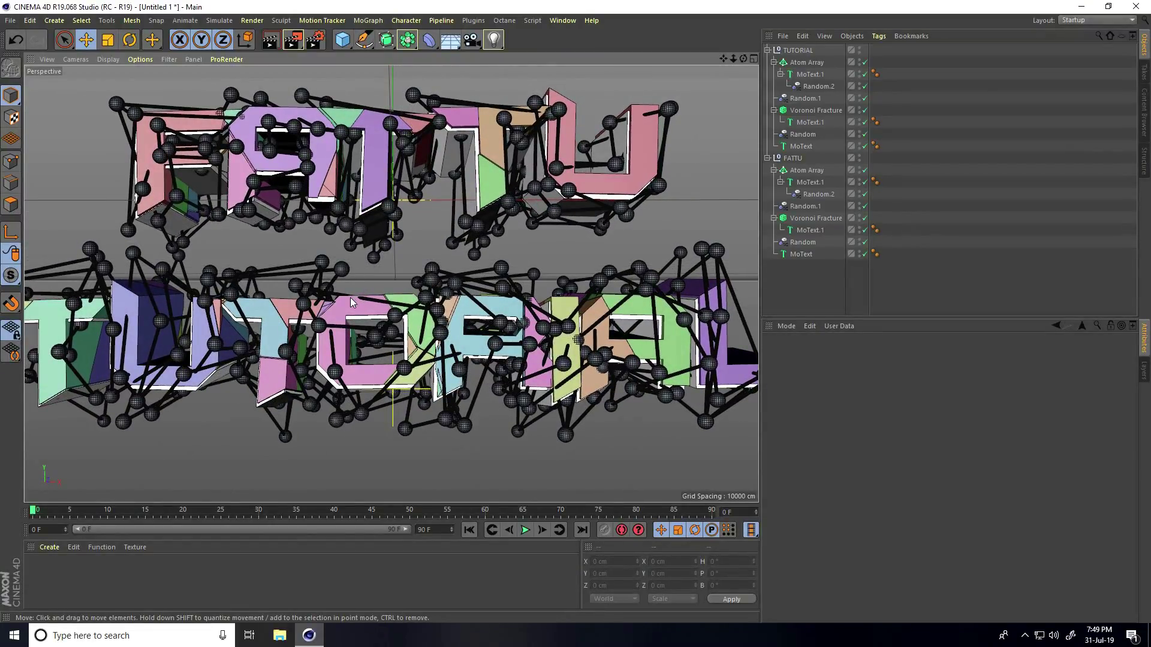
Load the MercyMat material library into the Material Manager.
{"action": "left_click", "coordinate": [49, 548]}
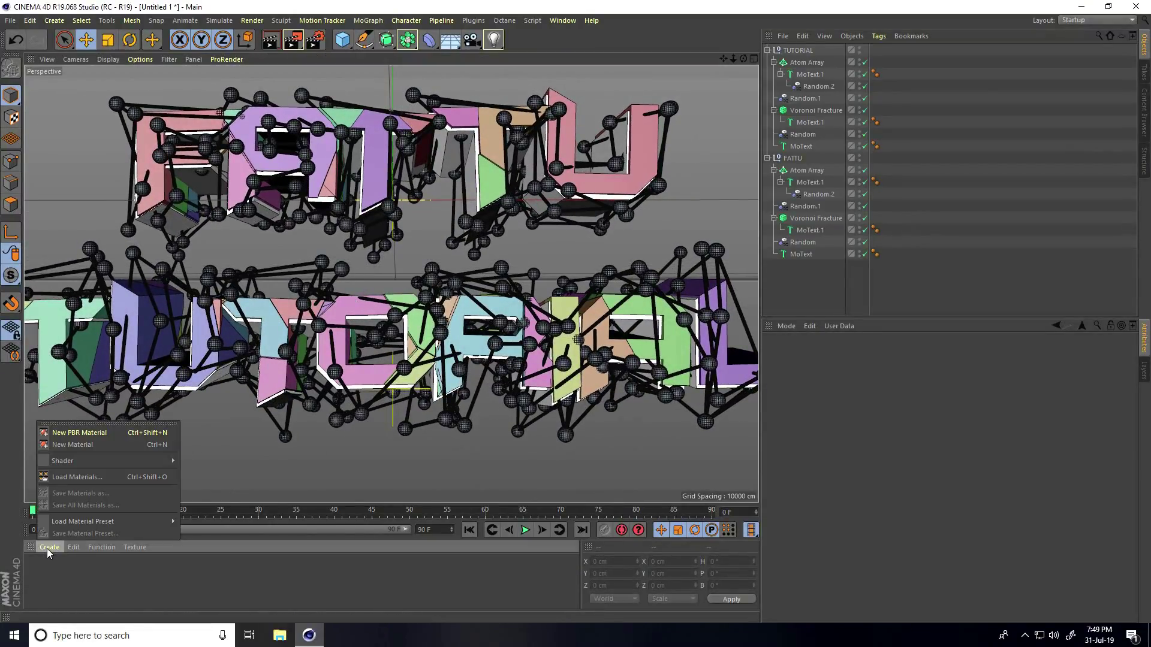
{"action": "left_click", "coordinate": [67, 476]}
{"action": "left_click", "coordinate": [136, 101]}
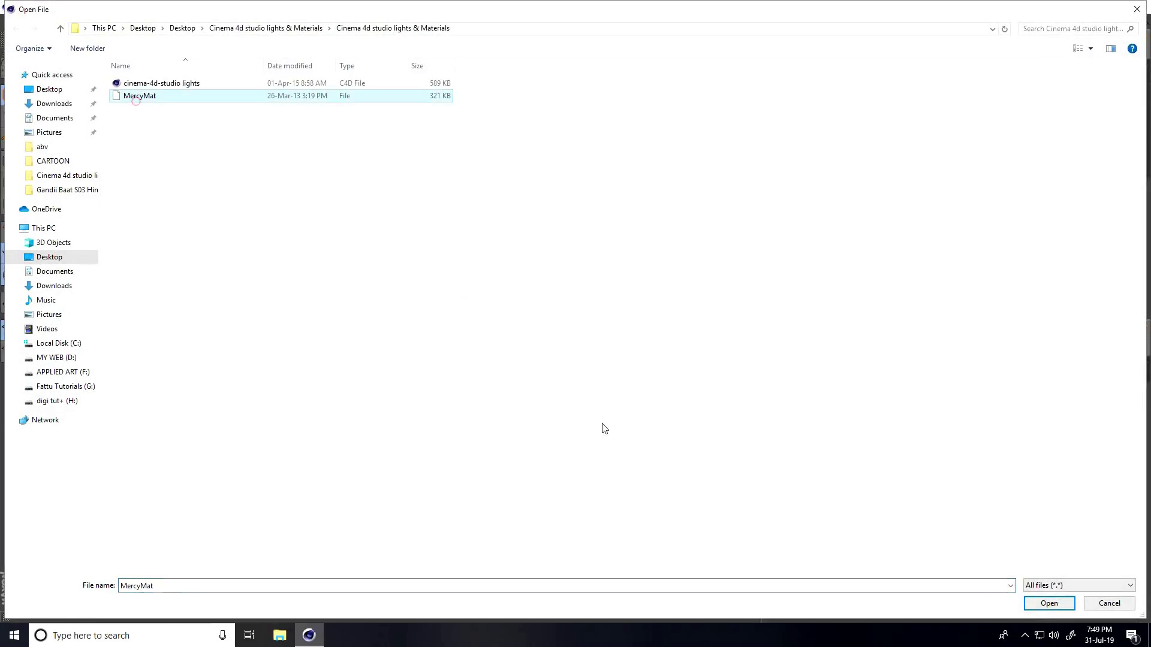
{"action": "left_click", "coordinate": [1046, 604]}
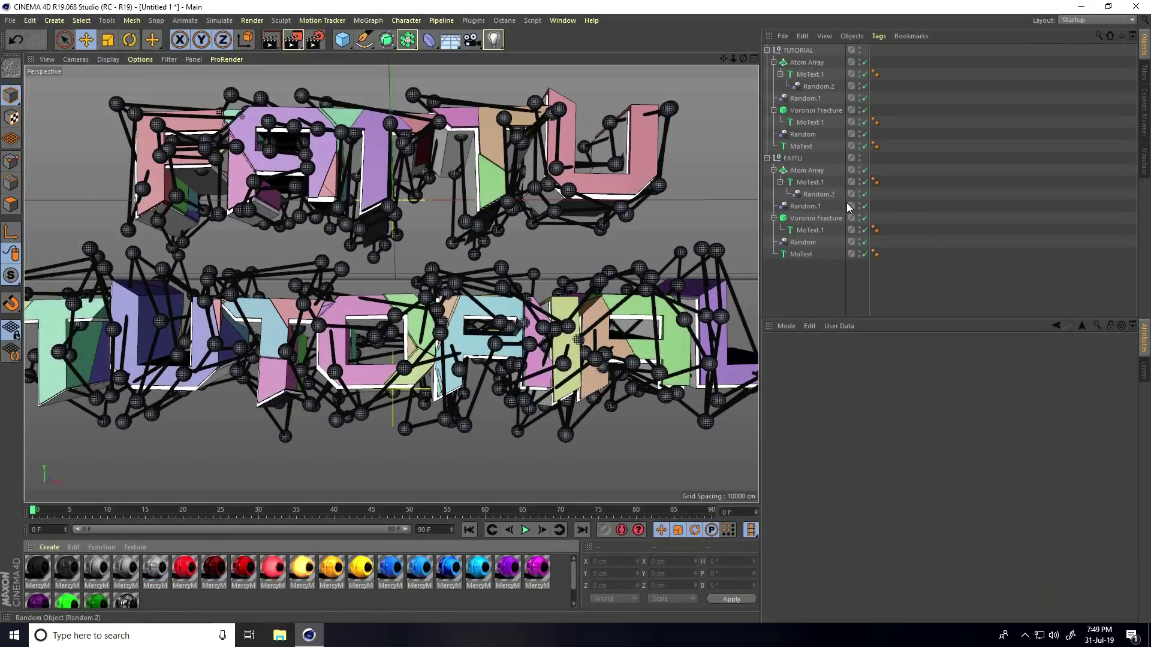
Uncheck Colorize Fragments on both FATTU's and TUTORIAL's Voronoi Fracture objects.
{"action": "left_click", "coordinate": [822, 218]}
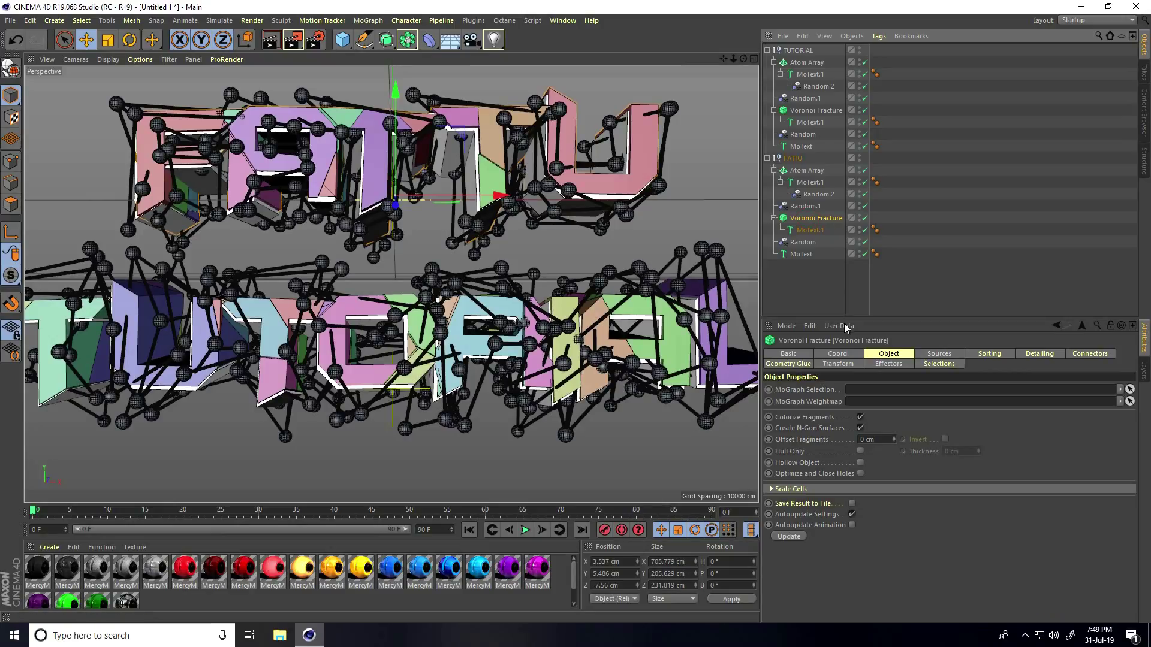
{"action": "left_click", "coordinate": [860, 417]}
{"action": "left_click", "coordinate": [815, 110]}
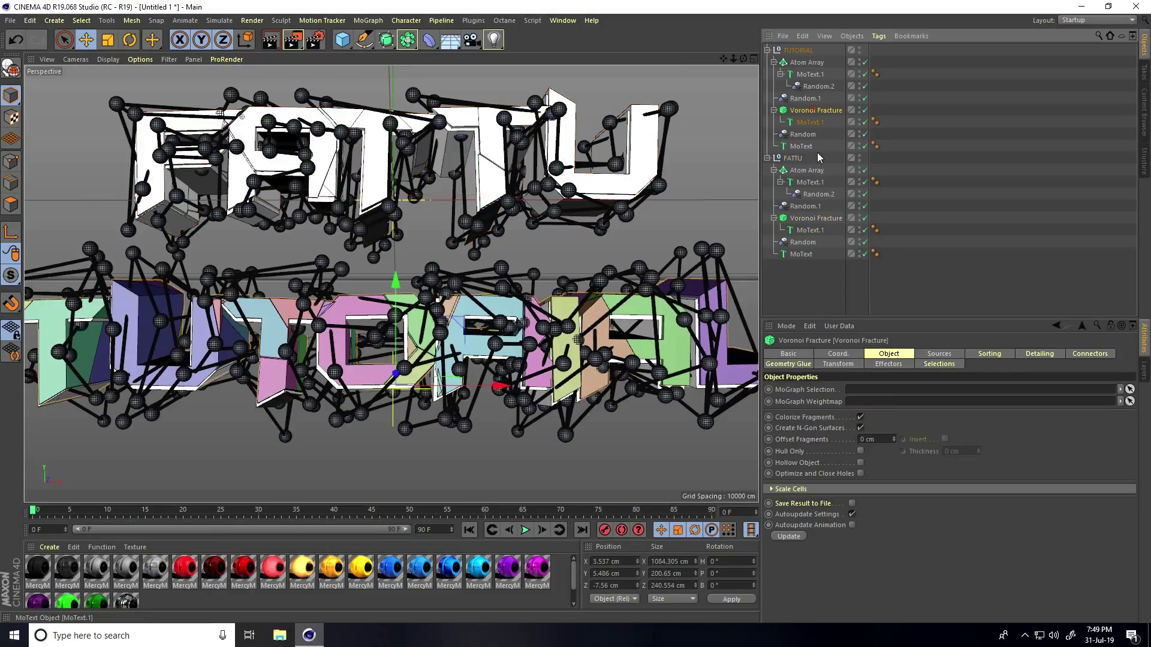
{"action": "left_click", "coordinate": [860, 417]}
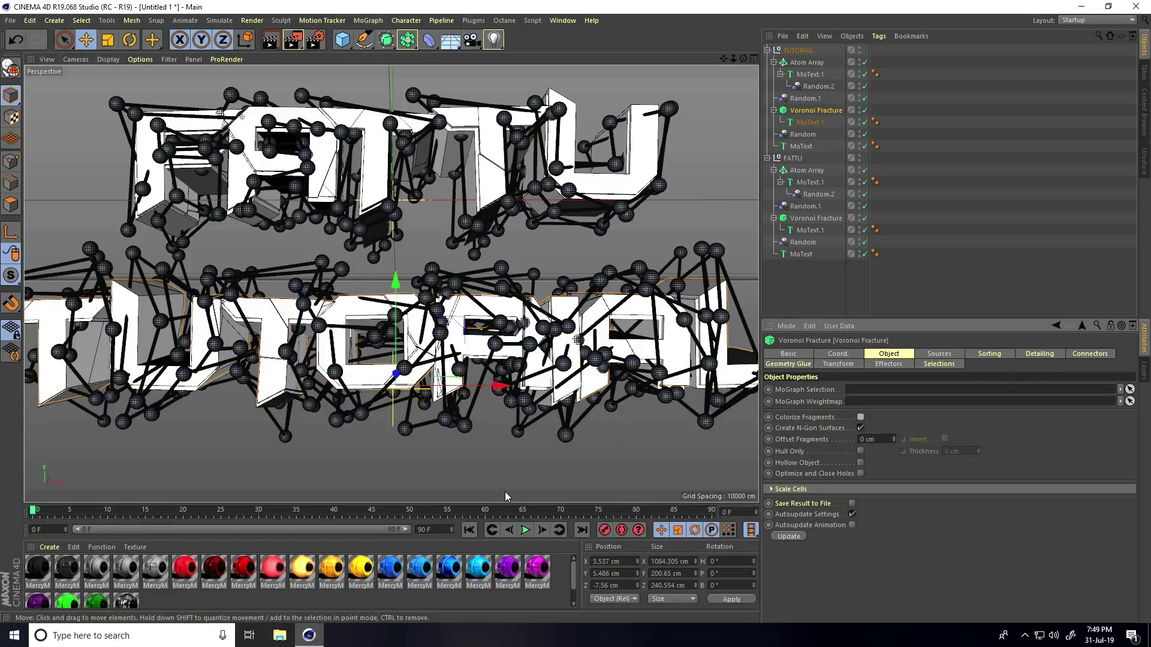
{"action": "left_click", "coordinate": [363, 571]}
Apply red material to FATTU's Voronoi Fracture and yellow to TUTORIAL's.
{"action": "left_click_drag", "start_coordinate": [360, 572], "coordinate": [839, 218]}
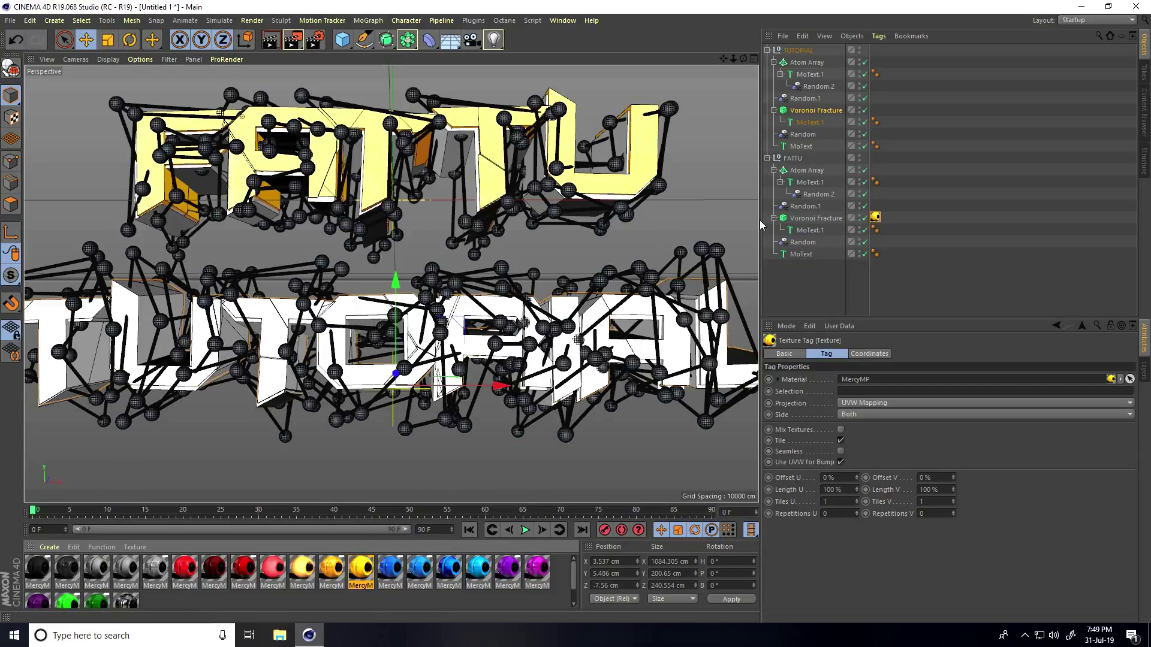
{"action": "key", "text": "ctrl+z"}
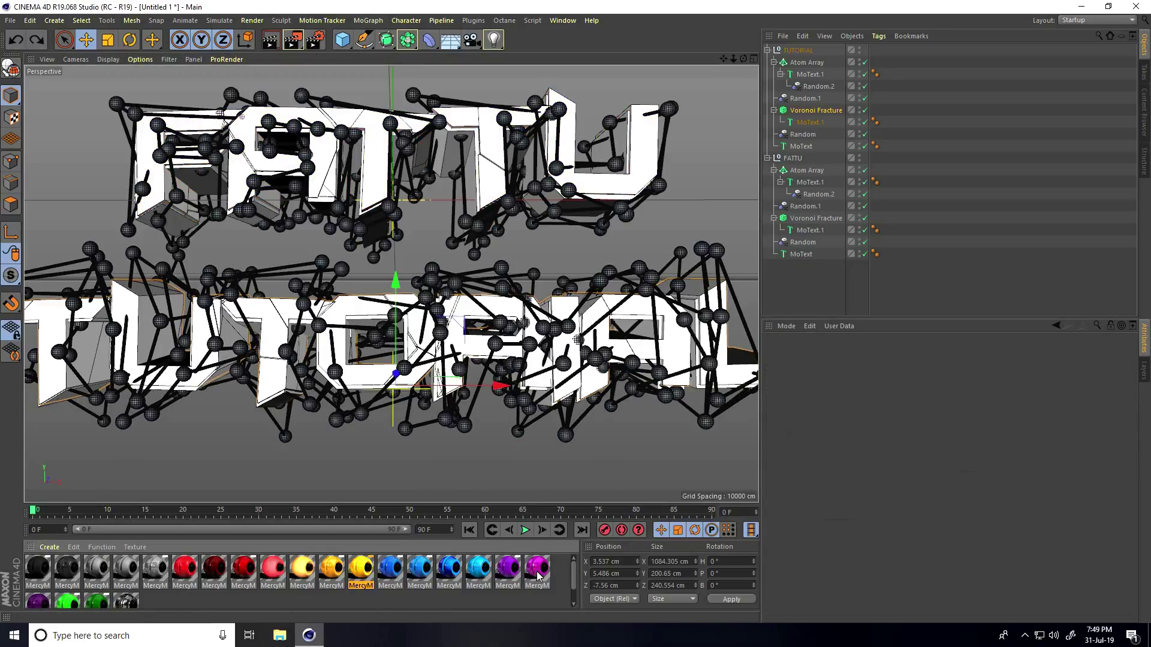
{"action": "left_click", "coordinate": [538, 572]}
{"action": "left_click_drag", "start_coordinate": [537, 569], "coordinate": [812, 232]}
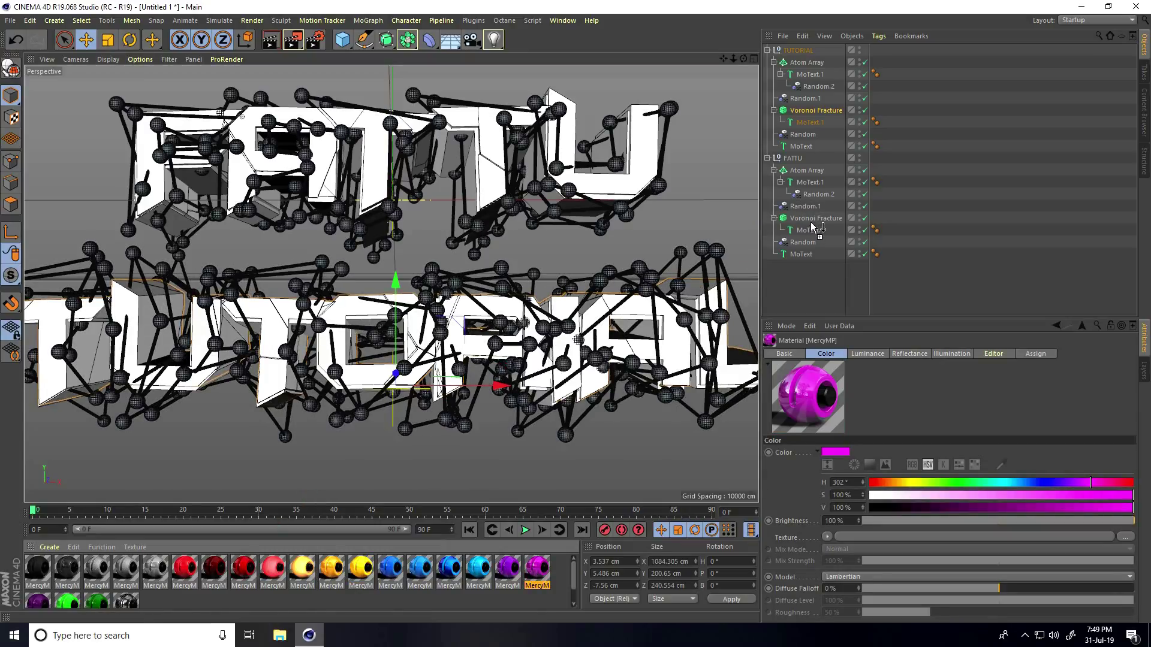
{"action": "left_click_drag", "start_coordinate": [813, 227], "coordinate": [814, 222]}
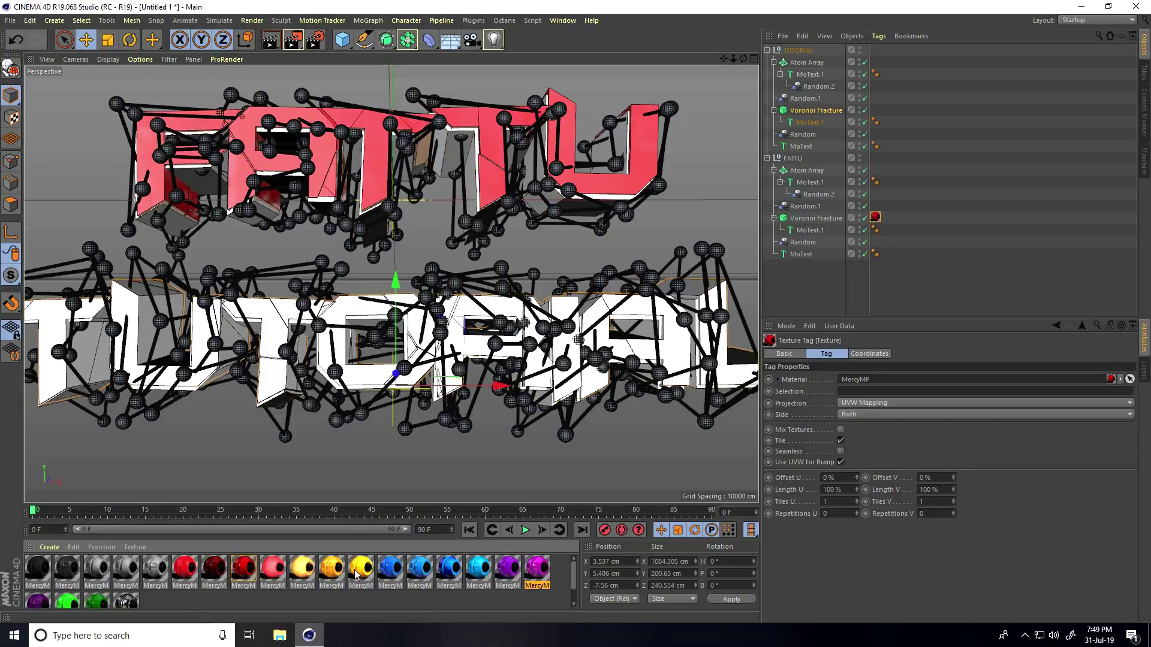
{"action": "left_click_drag", "start_coordinate": [360, 567], "coordinate": [817, 111]}
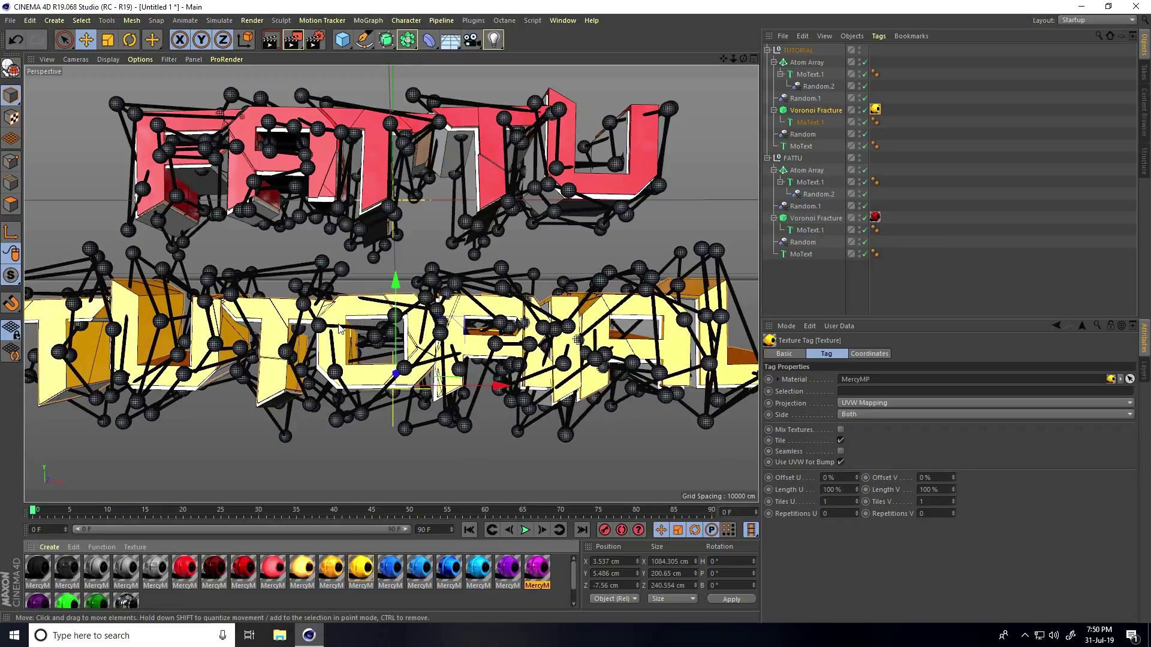
{"action": "left_click_drag", "start_coordinate": [415, 285], "coordinate": [384, 308], "text": "alt"}
Give both MoText objects the red material and both atom arrays the blue material.
{"action": "left_click_drag", "start_coordinate": [244, 568], "coordinate": [804, 260]}
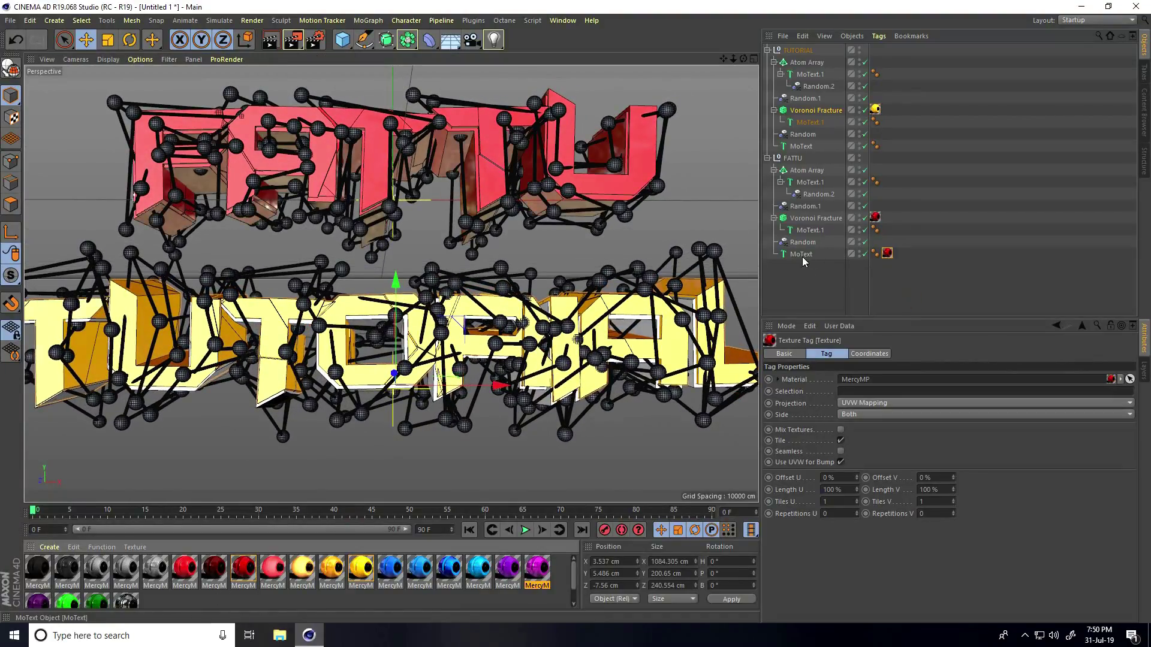
{"action": "left_click_drag", "start_coordinate": [244, 568], "coordinate": [800, 146]}
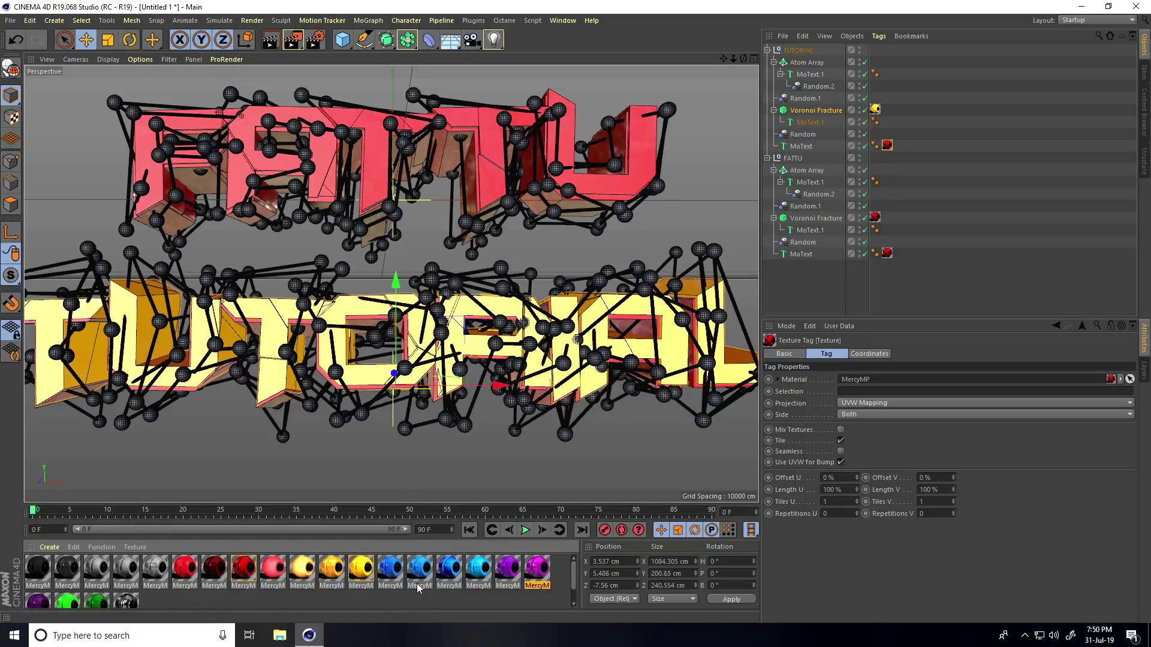
{"action": "left_click_drag", "start_coordinate": [419, 573], "coordinate": [815, 63]}
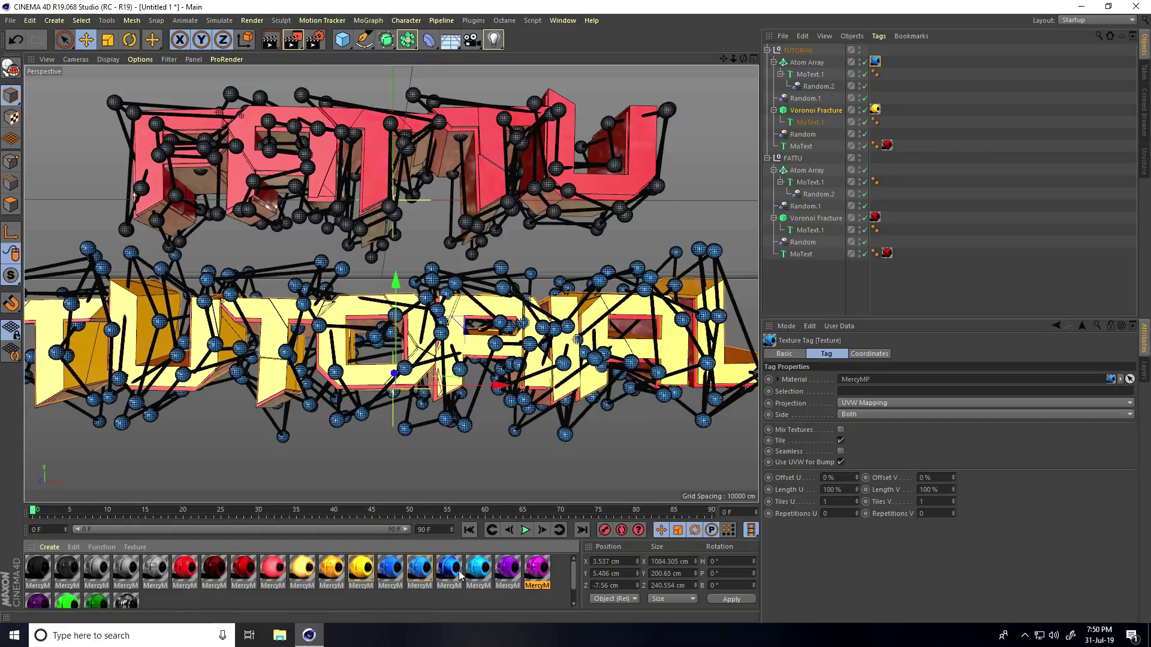
{"action": "left_click_drag", "start_coordinate": [419, 575], "coordinate": [816, 170]}
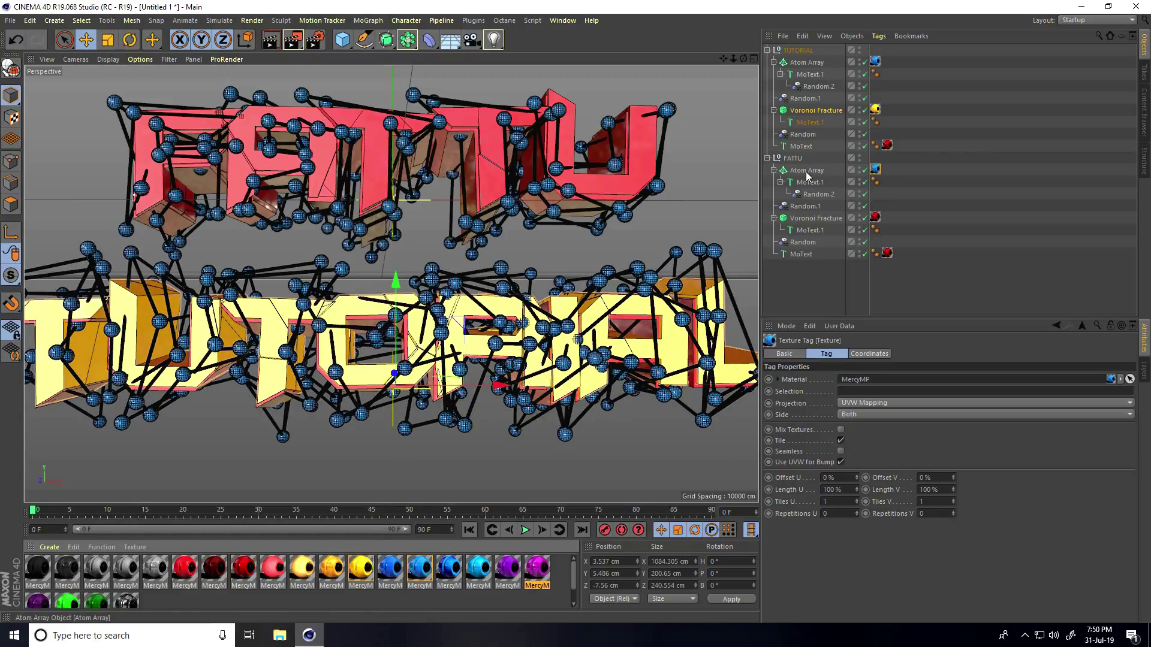
{"action": "scroll", "coordinate": [390, 213], "scroll_direction": "up", "scroll_amount": 2}
{"action": "left_click_drag", "start_coordinate": [396, 216], "coordinate": [357, 255], "text": "alt"}
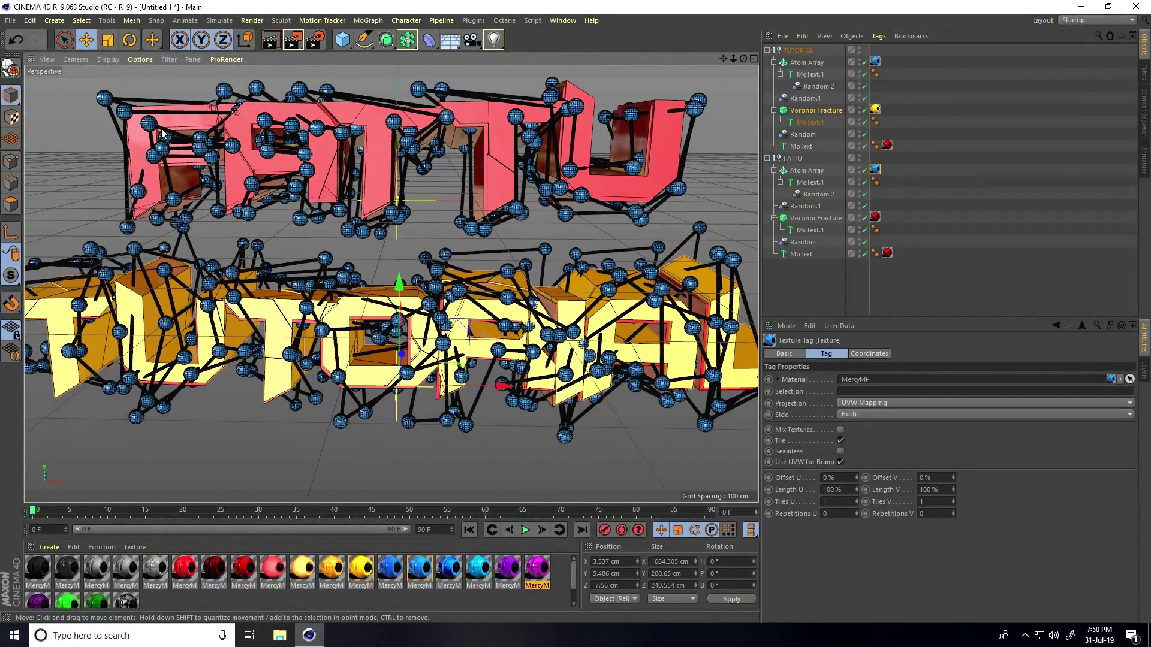
Merge the studio lights scene file into the current scene.
{"action": "left_click", "coordinate": [12, 21]}
{"action": "left_click", "coordinate": [36, 63]}
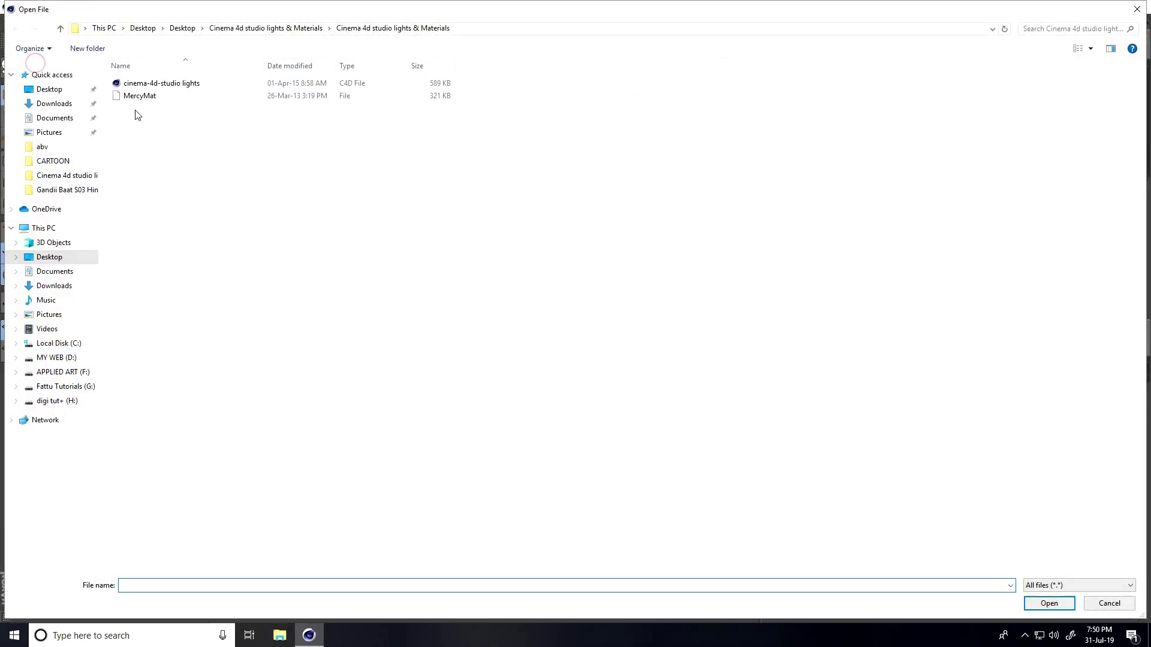
{"action": "left_click", "coordinate": [145, 83]}
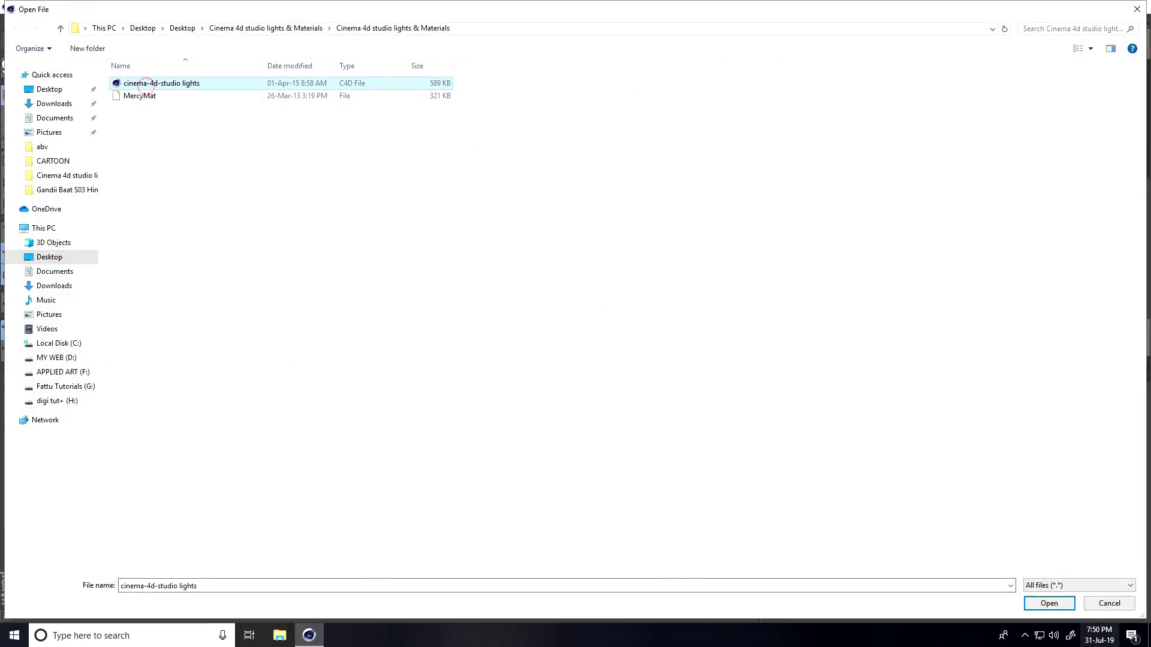
{"action": "left_click", "coordinate": [1049, 603]}
Lower the FLOOR & BACKGROUND group beneath the titles.
{"action": "left_click", "coordinate": [800, 74]}
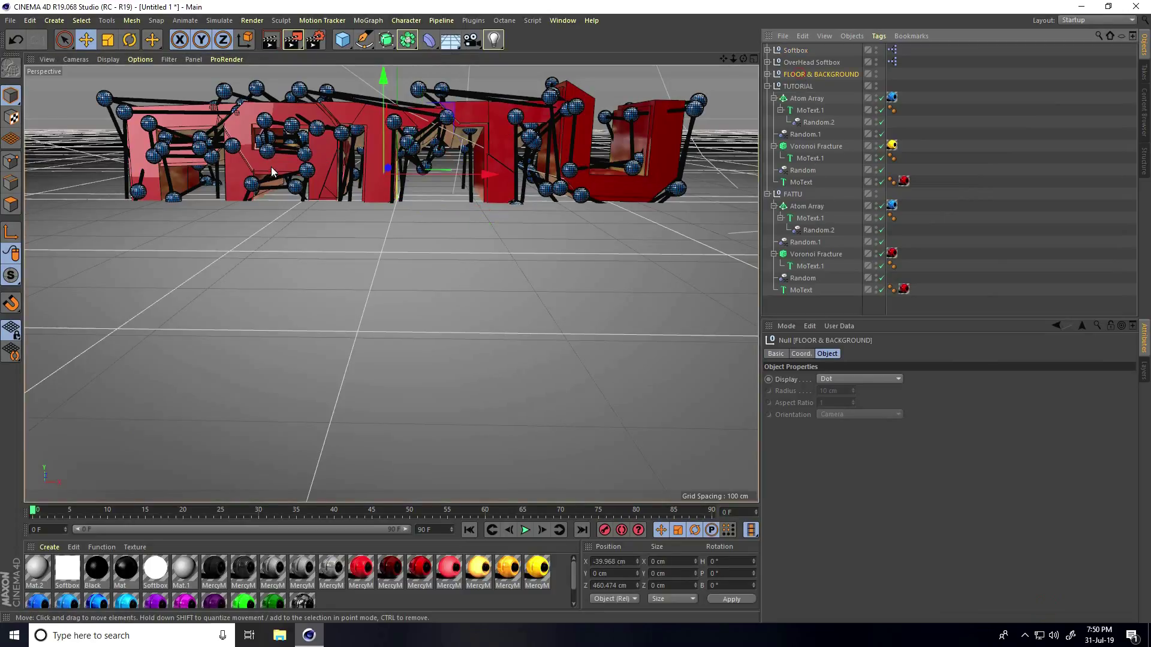
{"action": "left_click_drag", "start_coordinate": [383, 73], "coordinate": [416, 303]}
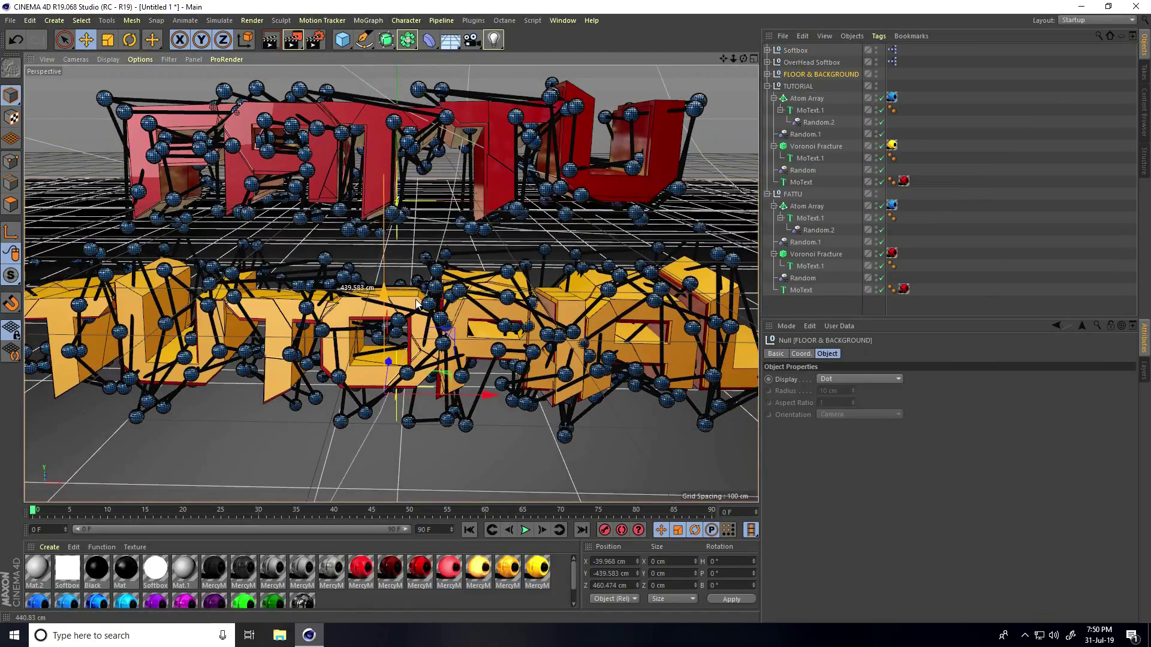
{"action": "scroll", "coordinate": [298, 430], "scroll_direction": "down", "scroll_amount": 10}
Slide the OverHead Softbox along X to 4.002 cm, centred above the titles.
{"action": "left_click", "coordinate": [811, 62]}
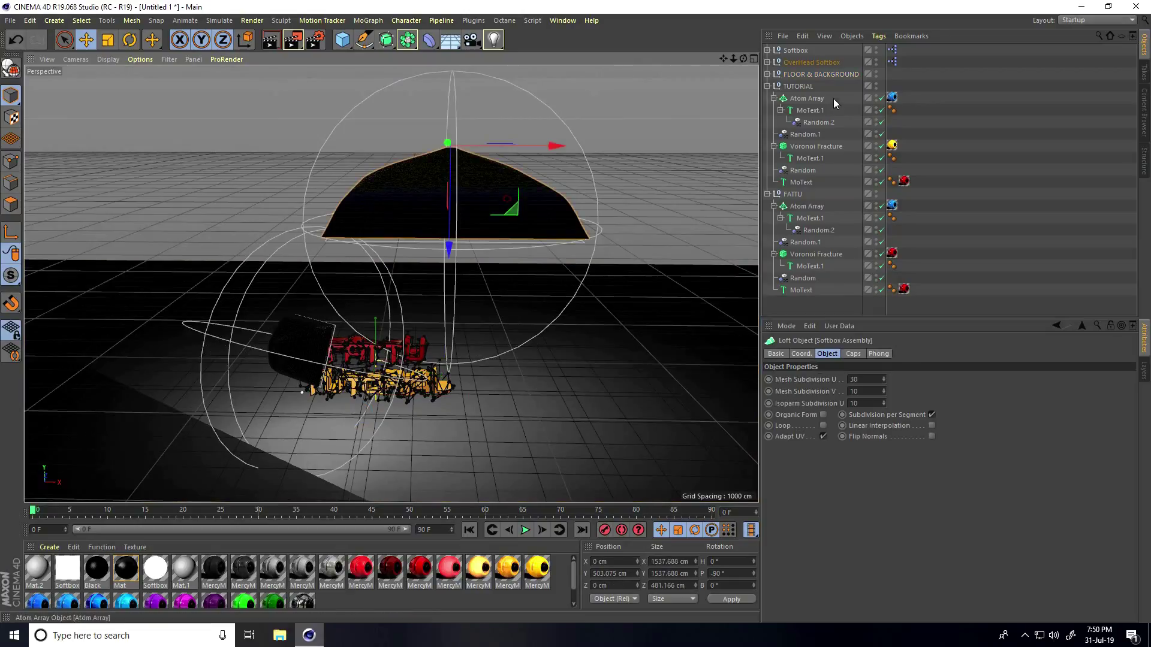
{"action": "left_click_drag", "start_coordinate": [544, 231], "coordinate": [480, 236]}
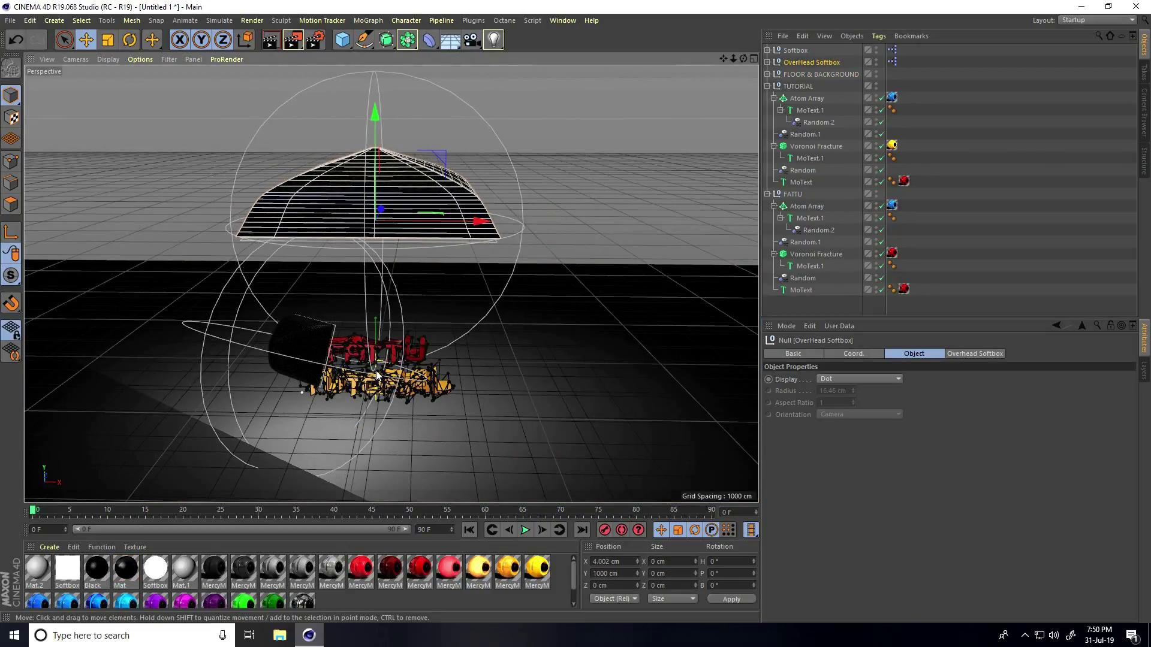
{"action": "scroll", "coordinate": [358, 458], "scroll_direction": "up", "scroll_amount": 10}
{"action": "scroll", "coordinate": [326, 405], "scroll_direction": "down", "scroll_amount": 5}
{"action": "left_click_drag", "start_coordinate": [325, 405], "coordinate": [361, 286], "text": "alt"}
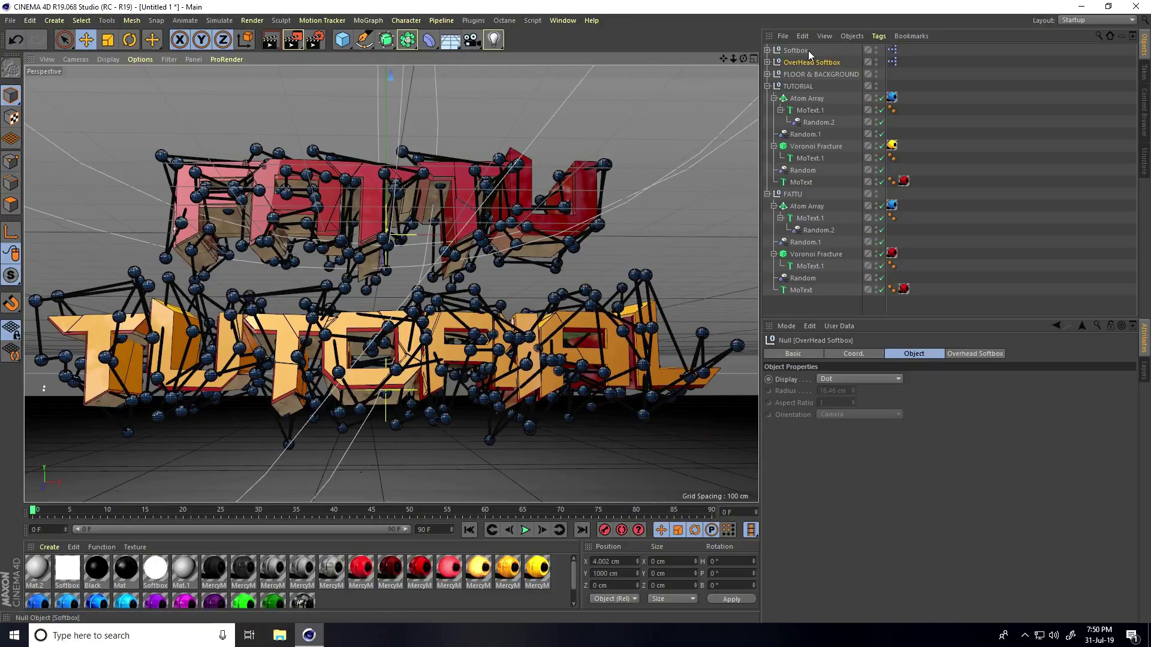
Open Mat.1's gradient and set its left knot to dark purple (H 280, S 100, V 10).
{"action": "left_click", "coordinate": [767, 74]}
{"action": "left_click", "coordinate": [904, 109]}
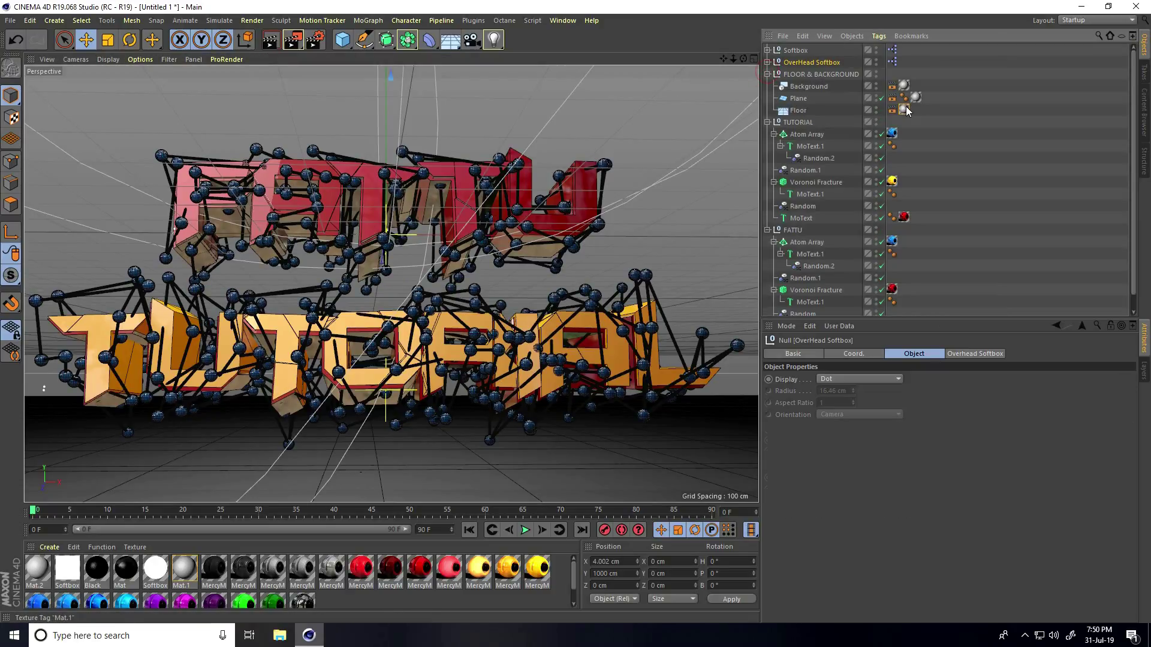
{"action": "double_click", "coordinate": [185, 569]}
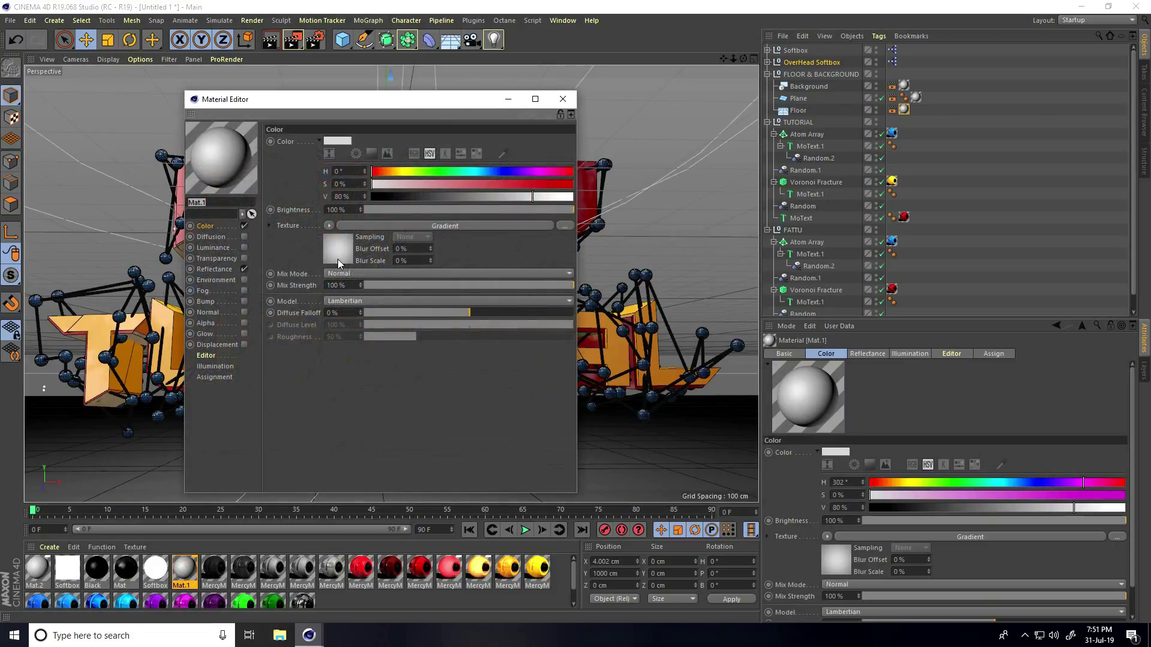
{"action": "left_click", "coordinate": [337, 248]}
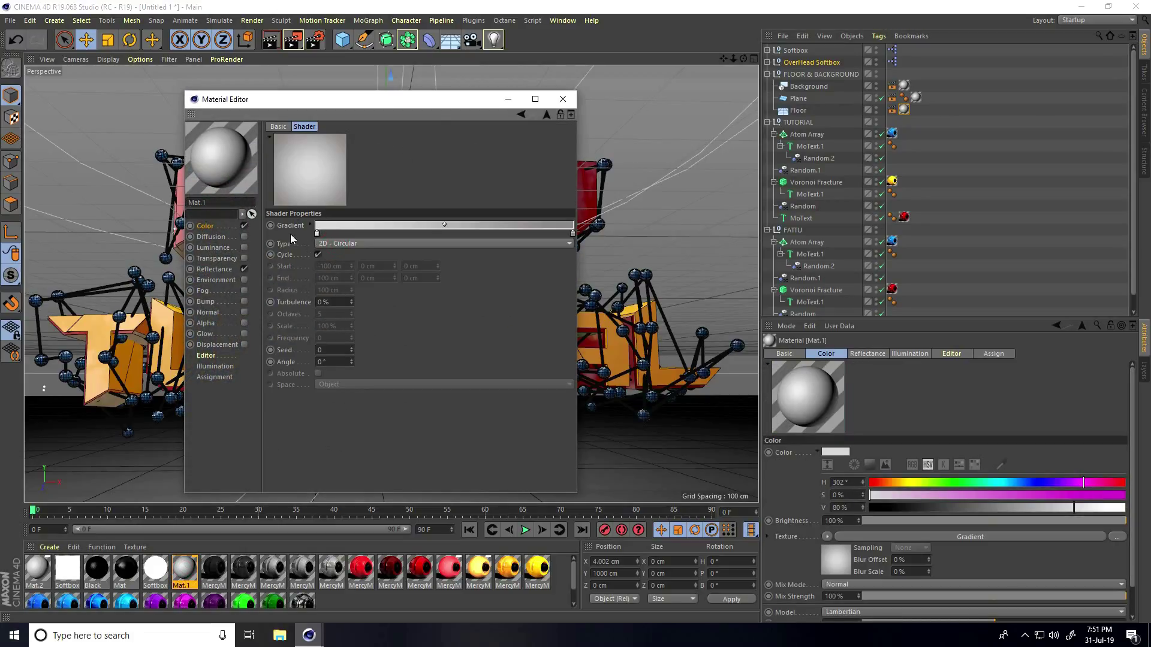
{"action": "double_click", "coordinate": [316, 233]}
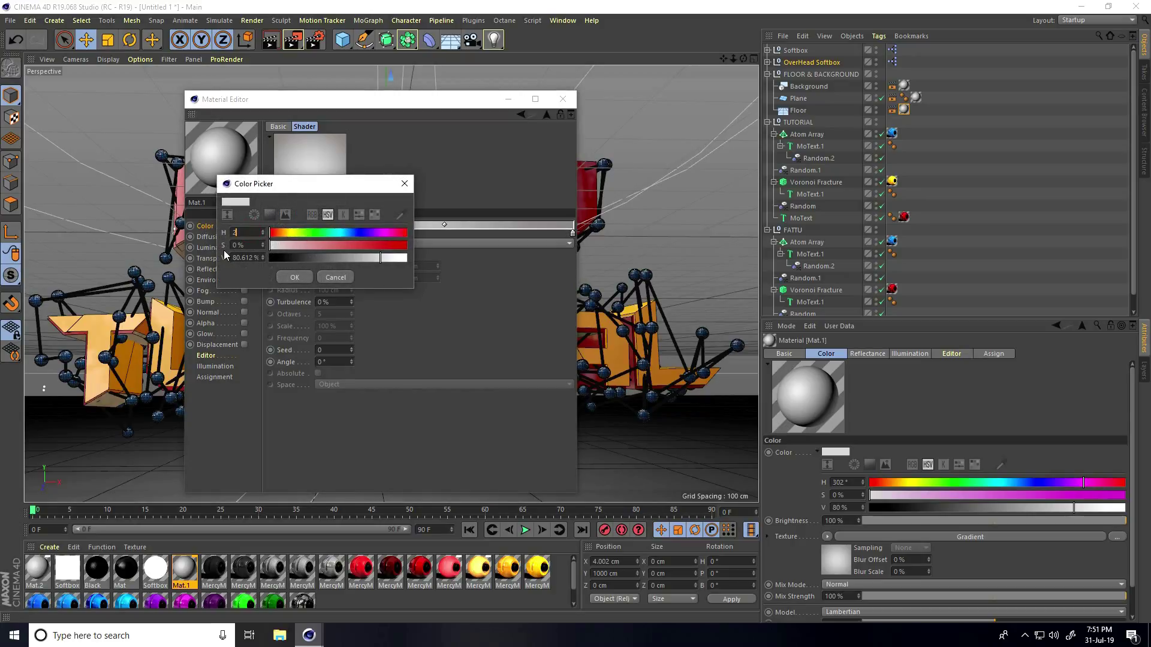
{"action": "type", "text": "280"}
{"action": "key", "text": "Tab"}
{"action": "type", "text": "100"}
{"action": "key", "text": "Tab"}
{"action": "type", "text": "10"}
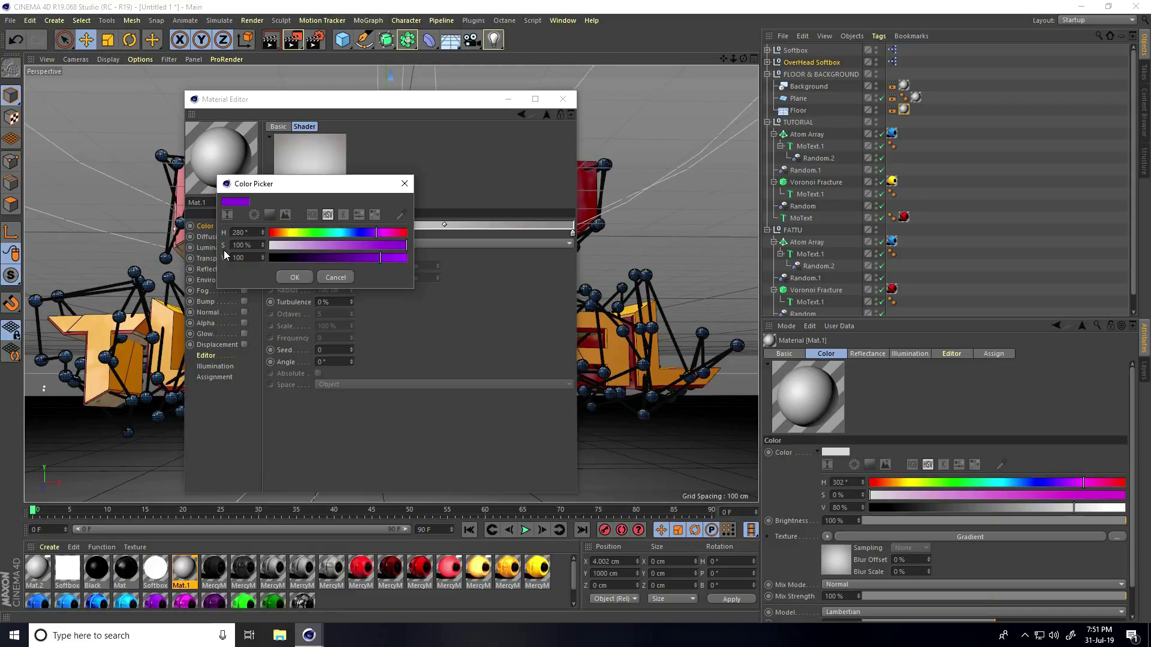
{"action": "left_click", "coordinate": [295, 279]}
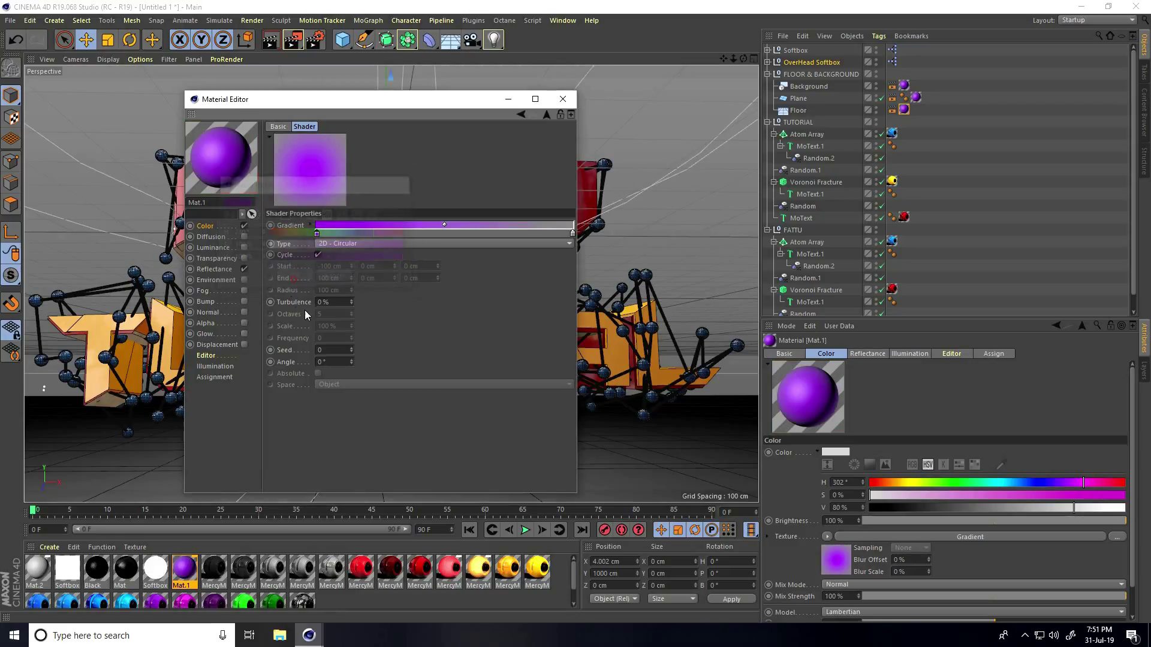
Set the right gradient knot to purple (H 280, S 100, V 600) and close the editor.
{"action": "double_click", "coordinate": [572, 234]}
{"action": "type", "text": "280"}
{"action": "key", "text": "Tab"}
{"action": "type", "text": "100"}
{"action": "key", "text": "Tab"}
{"action": "type", "text": "600"}
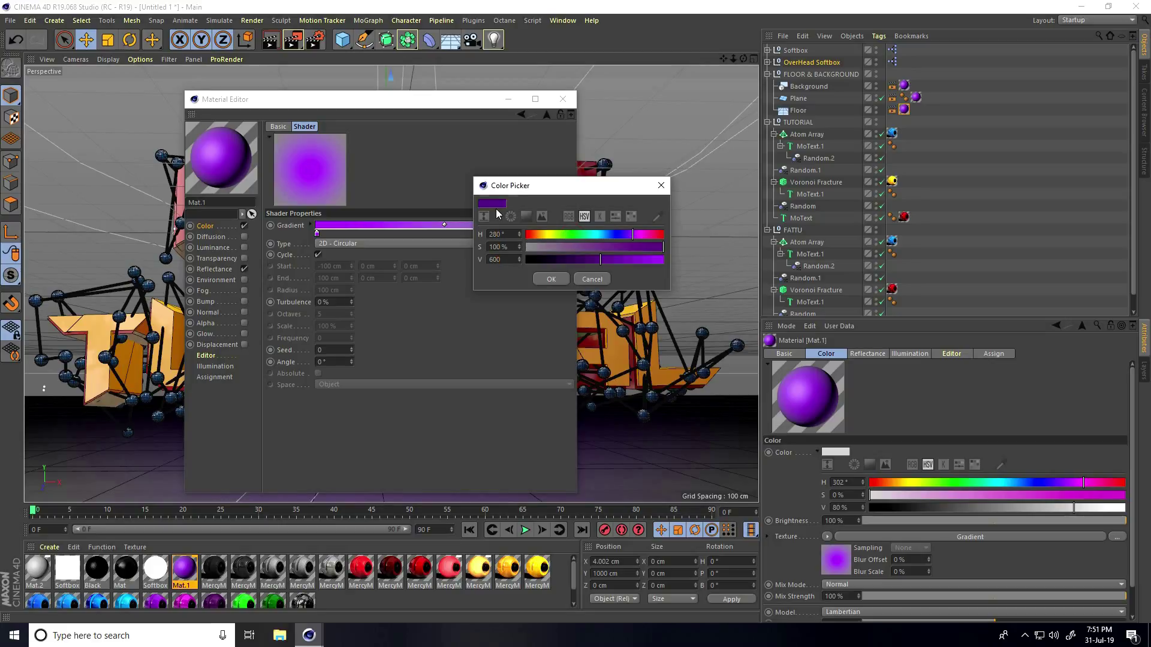
{"action": "left_click", "coordinate": [551, 279]}
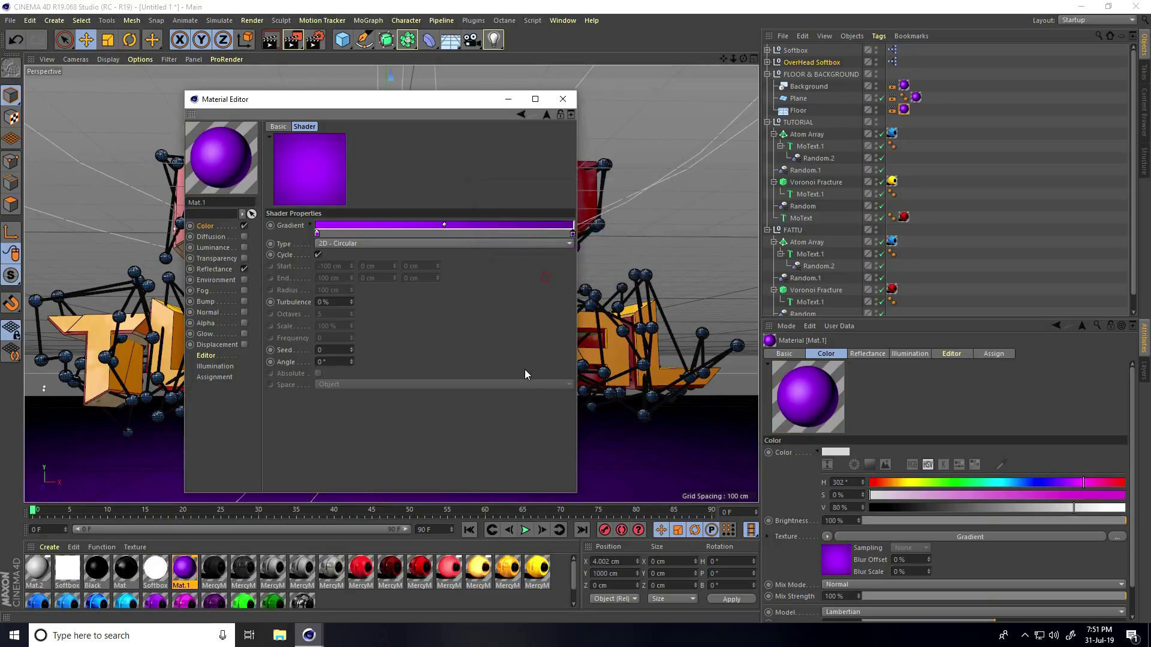
{"action": "left_click", "coordinate": [562, 99]}
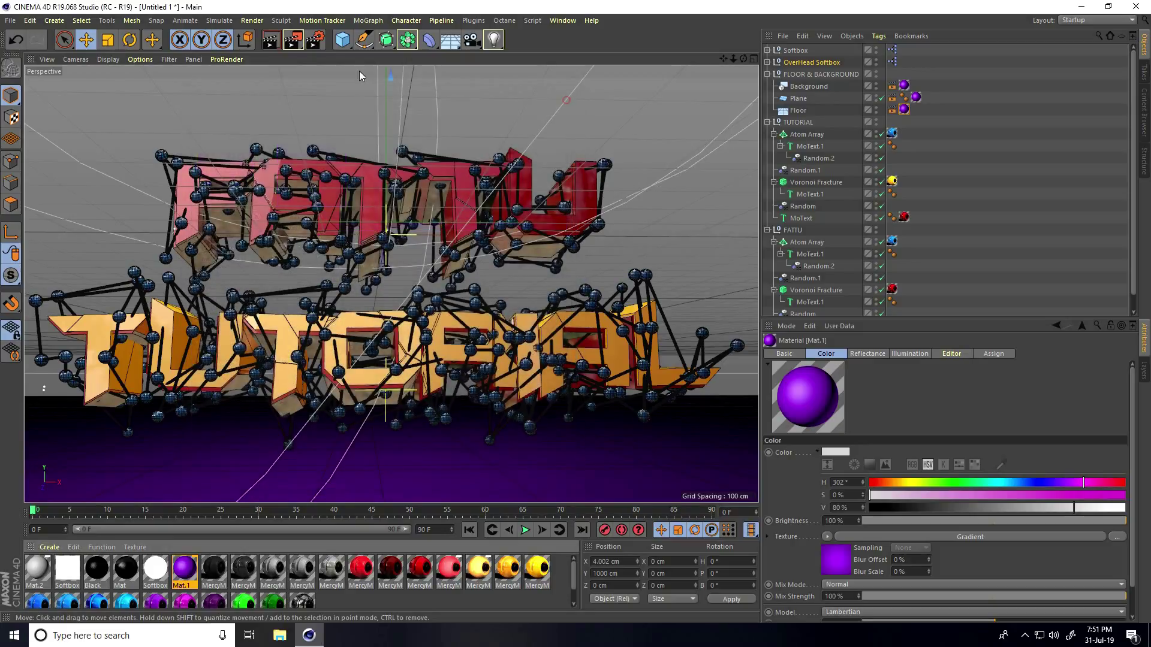
{"action": "left_click", "coordinate": [270, 40]}
{"action": "left_click", "coordinate": [259, 185]}
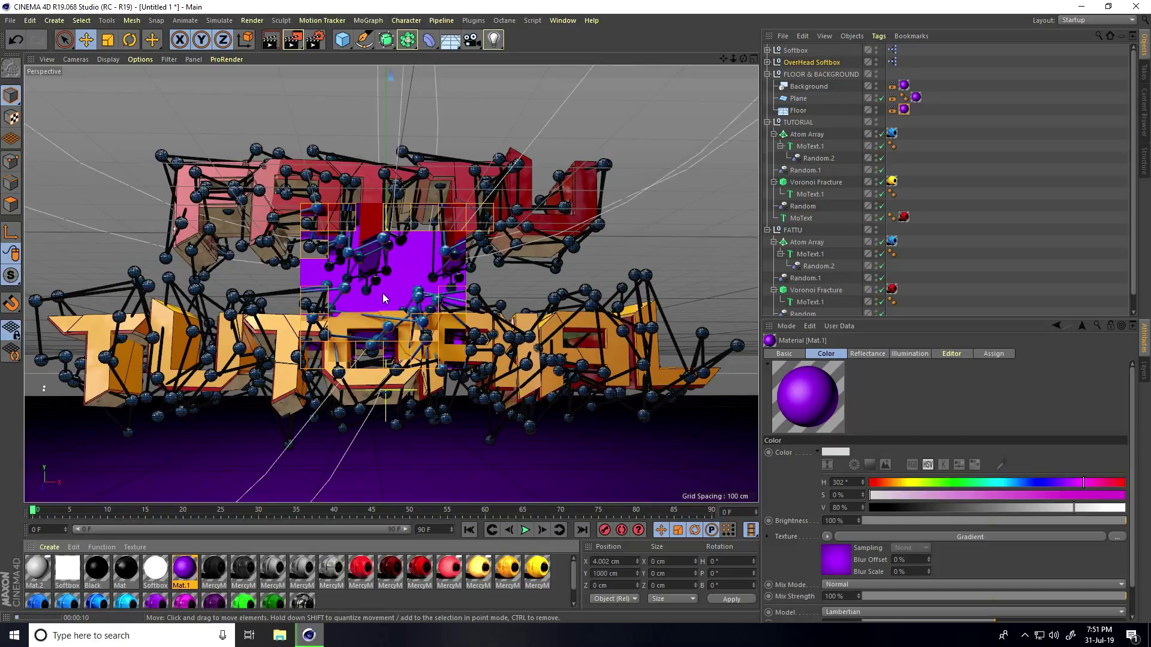
{"action": "left_click", "coordinate": [383, 293]}
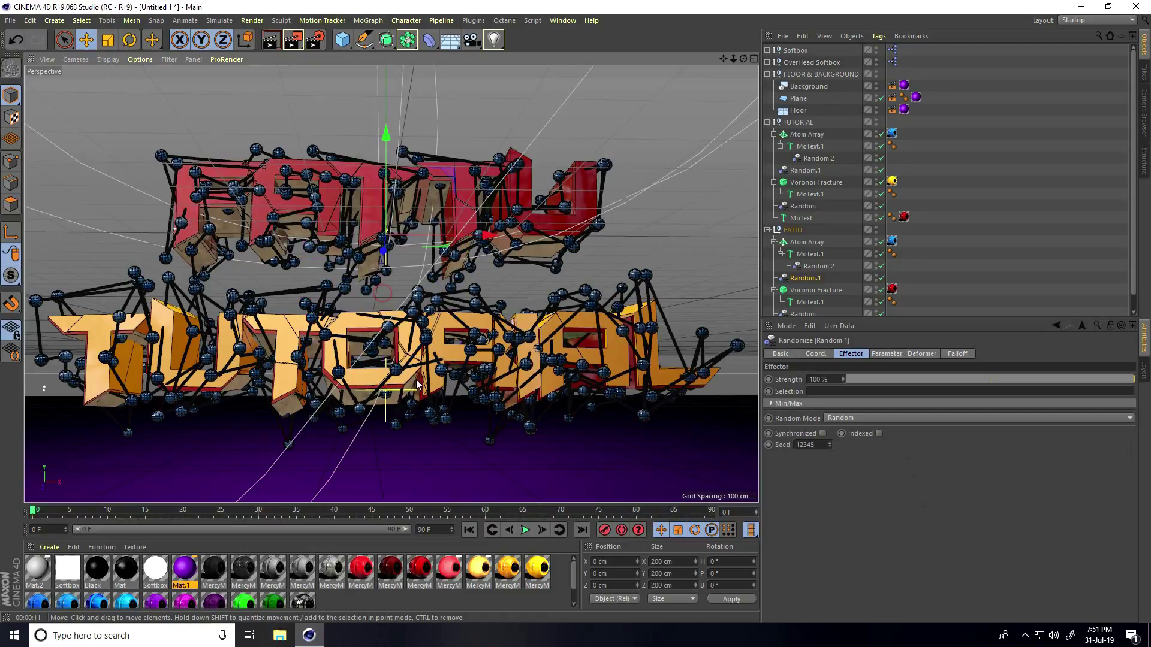
{"action": "left_click", "coordinate": [315, 40]}
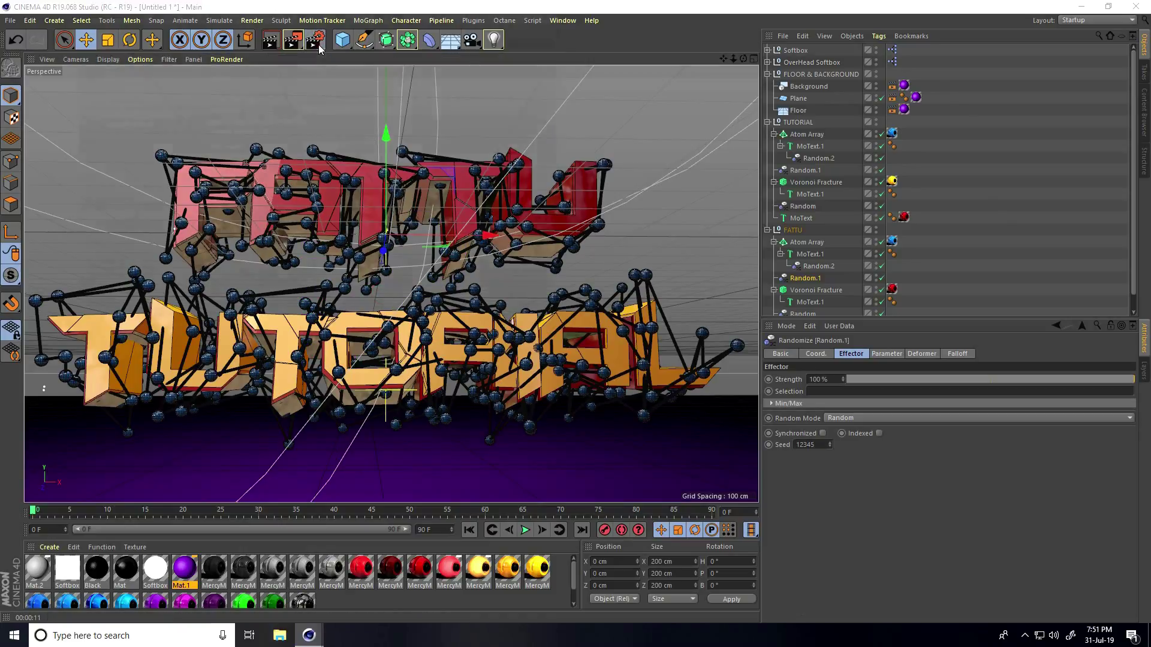
Add Global Illumination to the render settings with irradiance cache record density Low.
{"action": "left_click", "coordinate": [104, 219]}
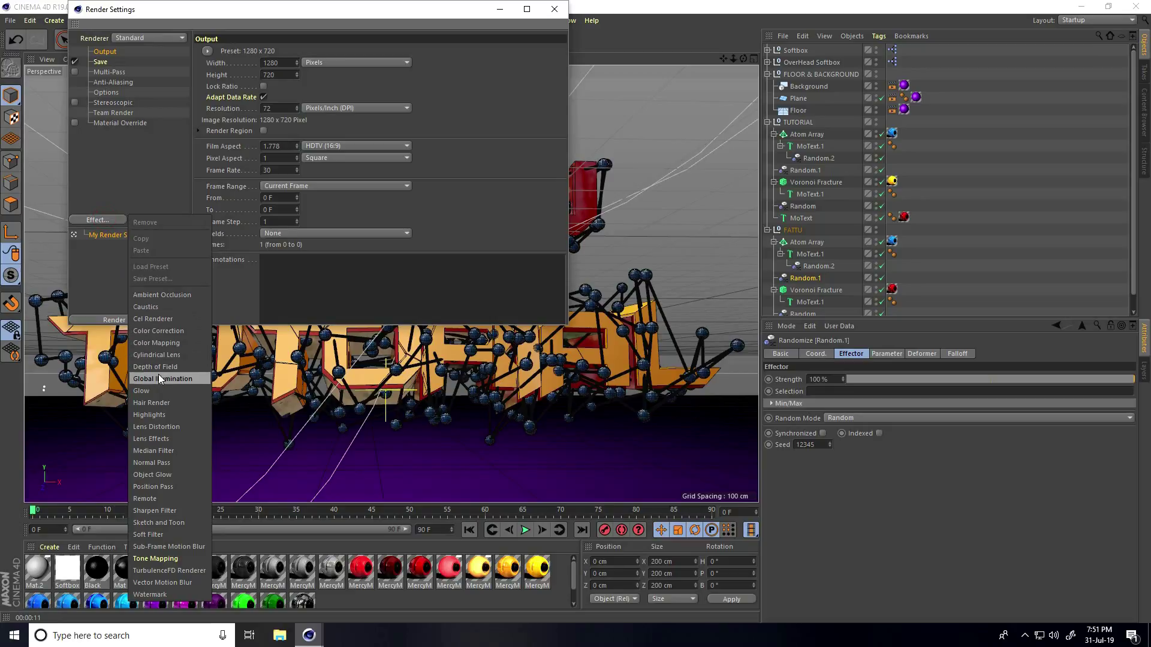
{"action": "left_click", "coordinate": [180, 379]}
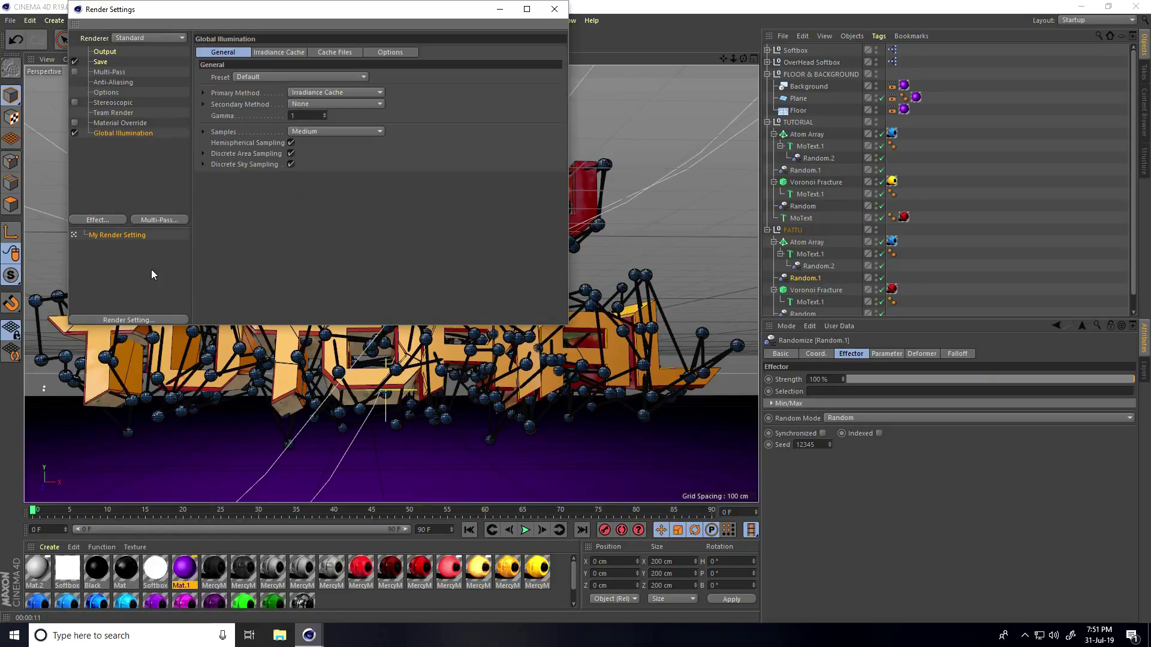
{"action": "left_click", "coordinate": [267, 53]}
{"action": "left_click", "coordinate": [292, 75]}
{"action": "left_click", "coordinate": [283, 114]}
Set anti-aliasing to Best and the output preset to HDTV 1080 29.97 (1920x1080).
{"action": "left_click", "coordinate": [112, 82]}
{"action": "left_click", "coordinate": [318, 51]}
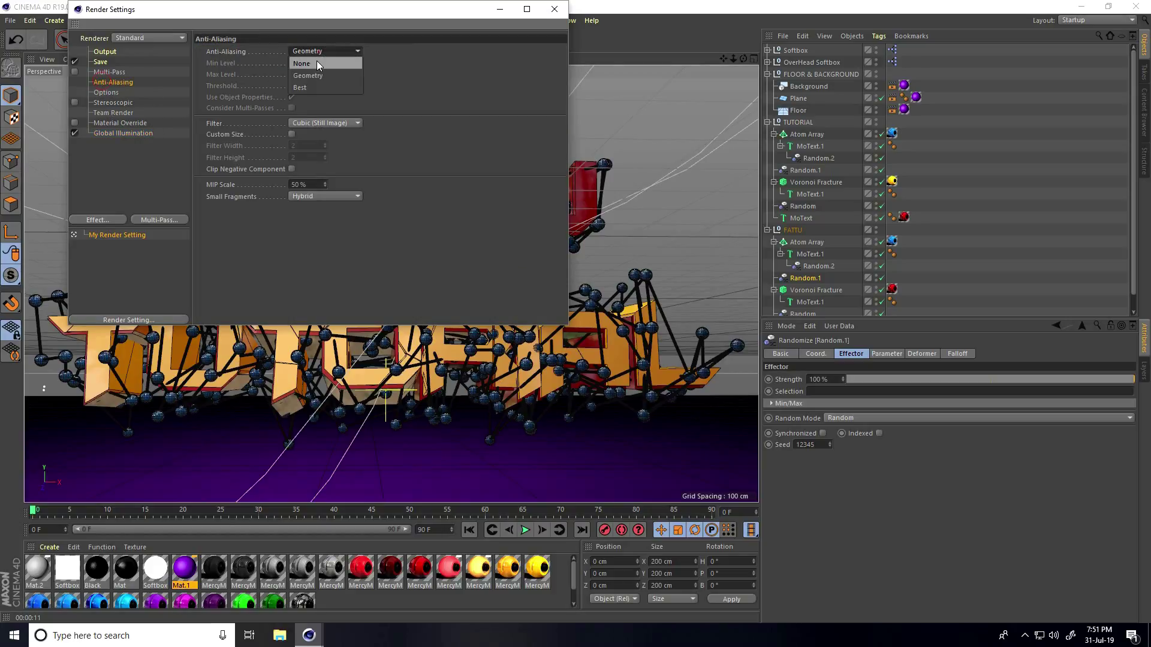
{"action": "left_click", "coordinate": [312, 86]}
{"action": "left_click", "coordinate": [101, 63]}
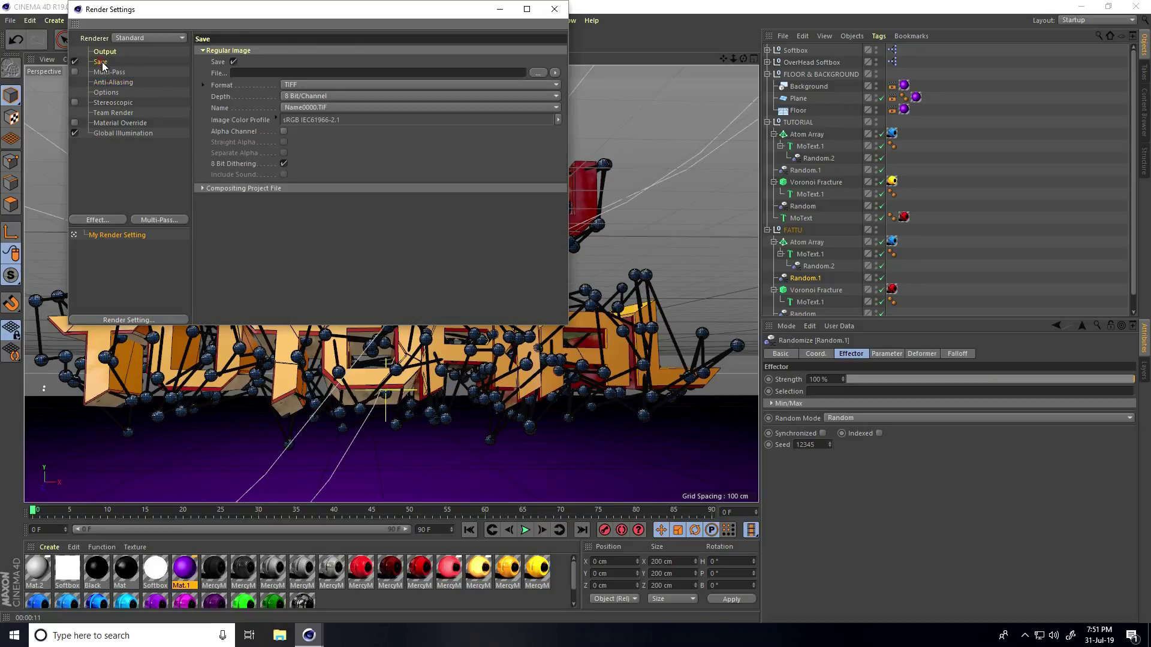
{"action": "left_click", "coordinate": [103, 53]}
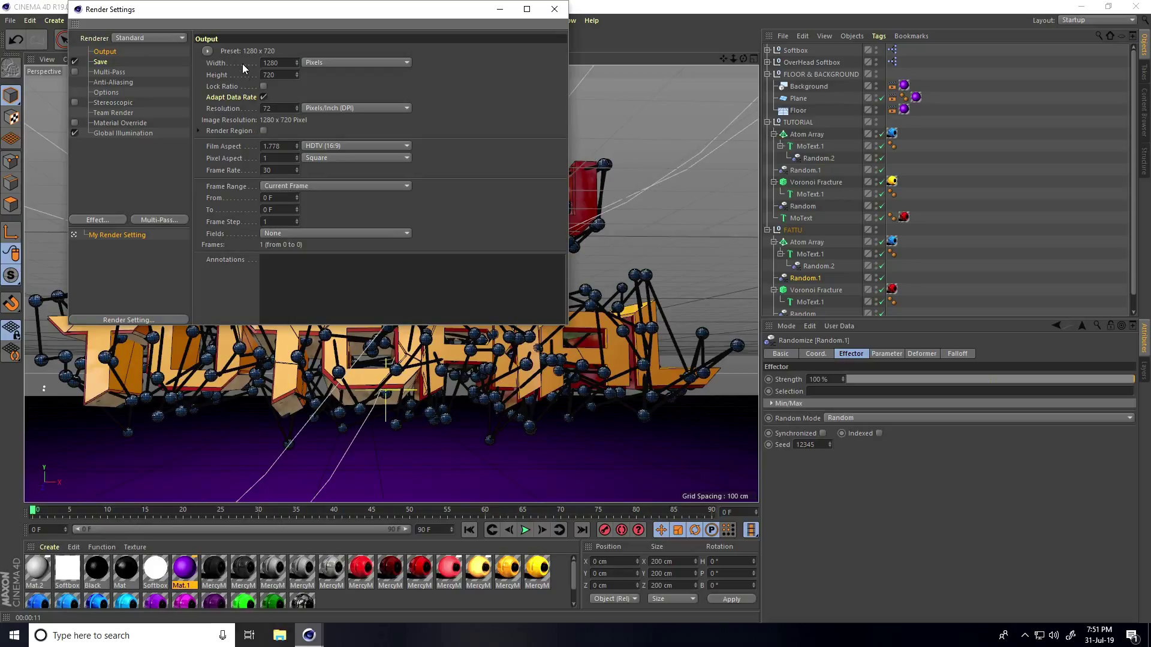
{"action": "left_click", "coordinate": [208, 51]}
{"action": "mouse_move", "coordinate": [228, 88]}
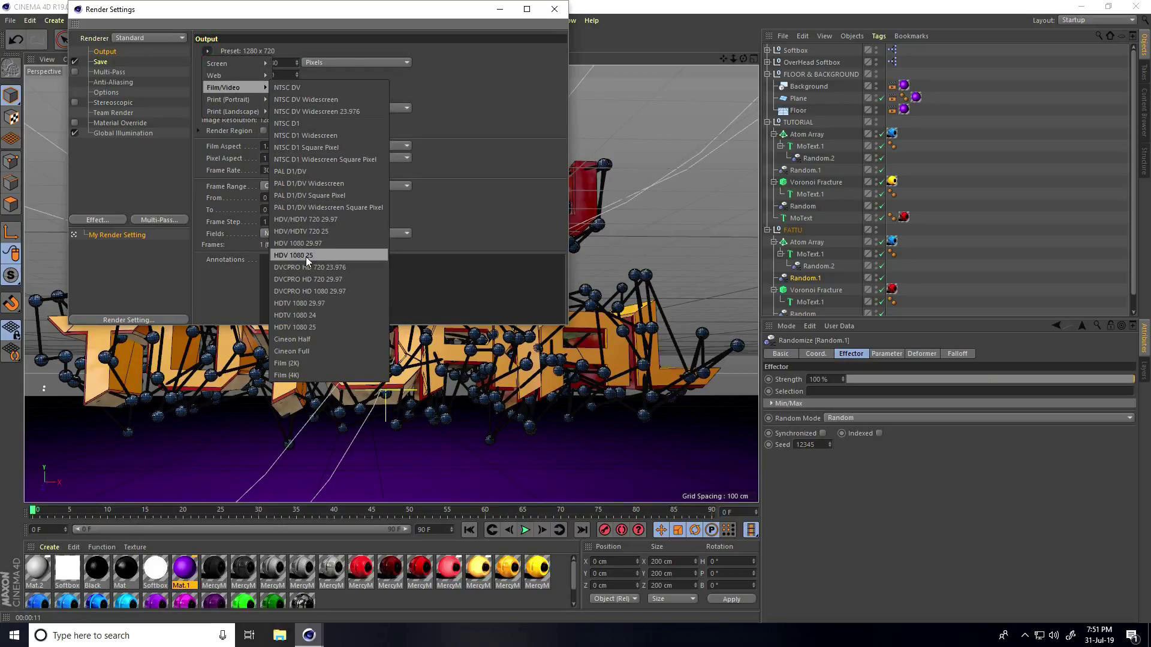
{"action": "left_click", "coordinate": [308, 303]}
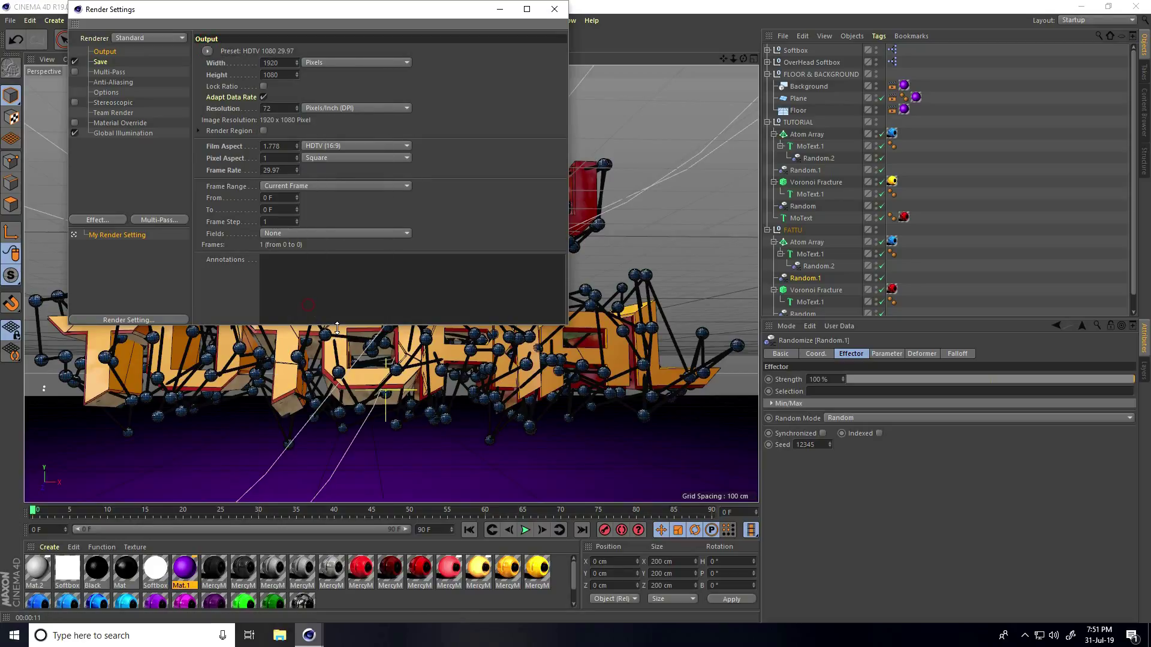
Render the scene to the Picture Viewer, dismissing the missing texture warning.
{"action": "left_click", "coordinate": [554, 10]}
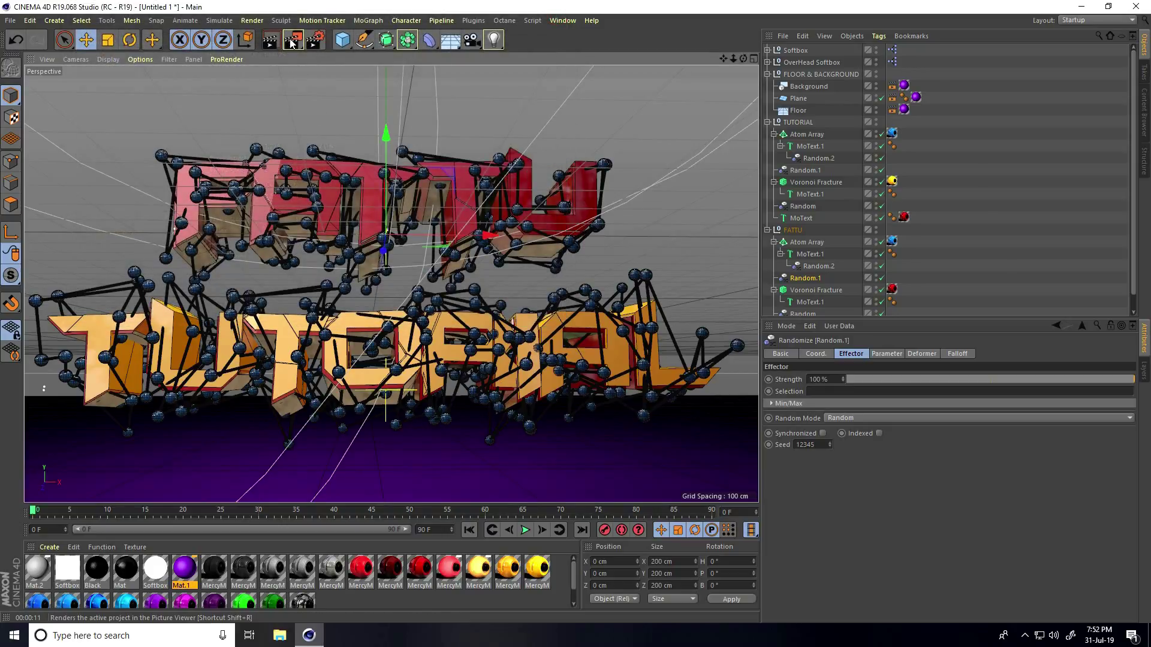
{"action": "left_click", "coordinate": [292, 41]}
{"action": "left_click", "coordinate": [233, 420]}
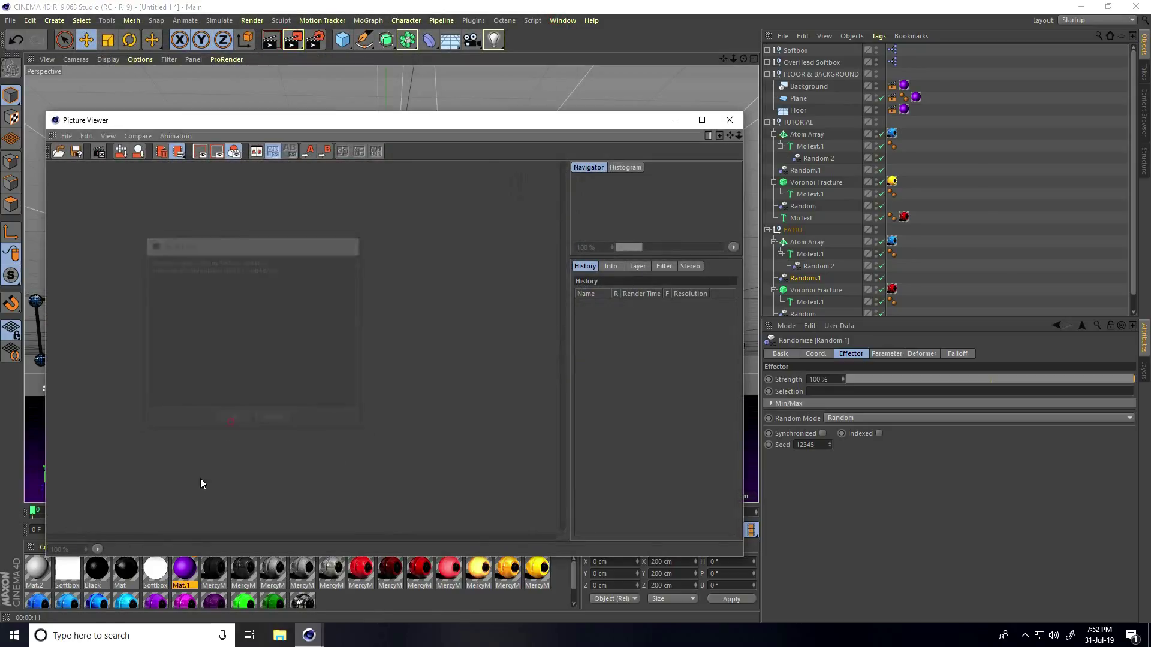
{"action": "left_click", "coordinate": [702, 120]}
{"action": "scroll", "coordinate": [383, 351], "scroll_direction": "down", "scroll_amount": 2}
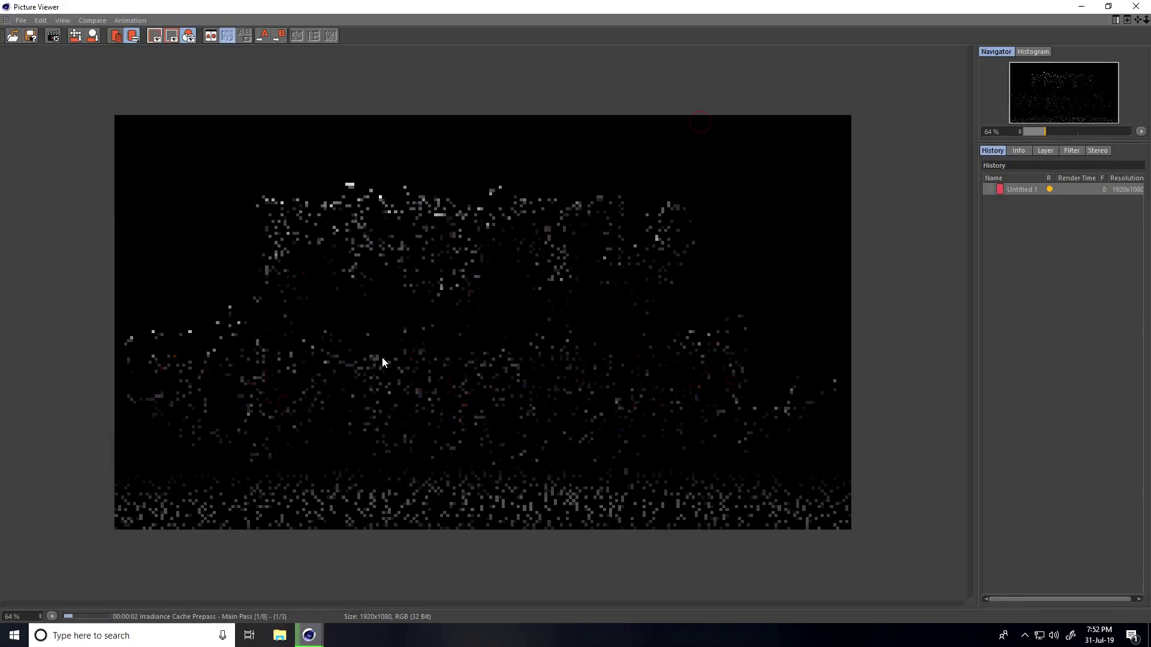